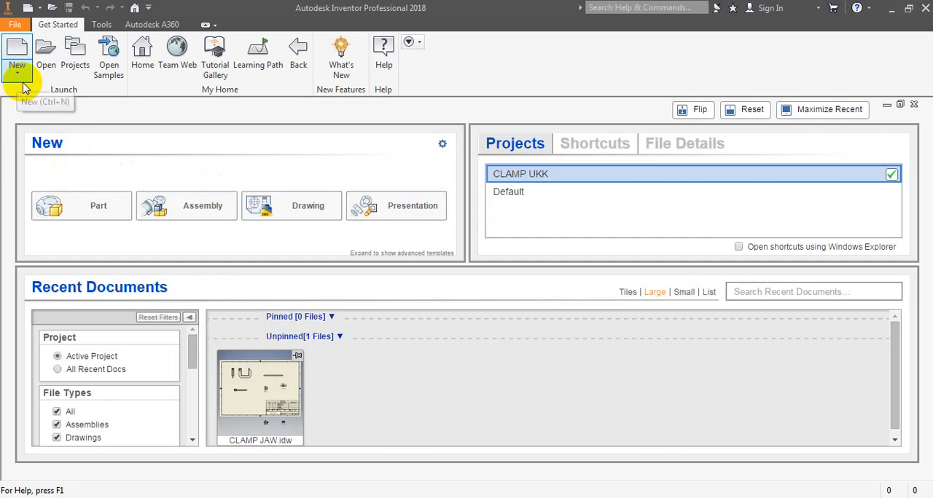
- Start a new single-user project and name it HANDLE UKK
left_click(78, 57)
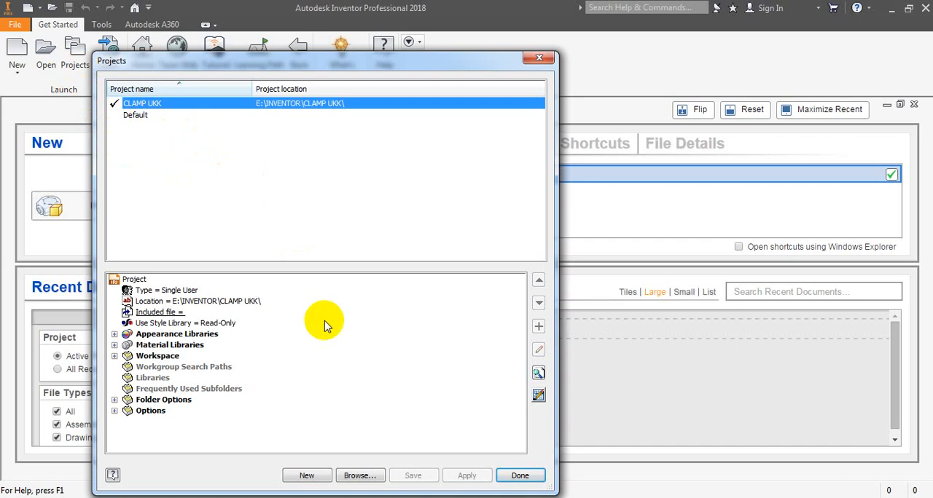
left_click(307, 476)
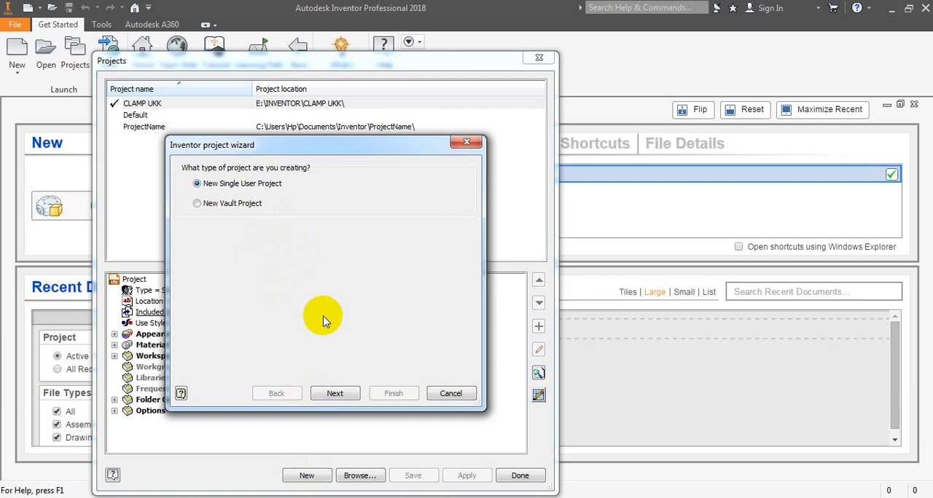
left_click(338, 394)
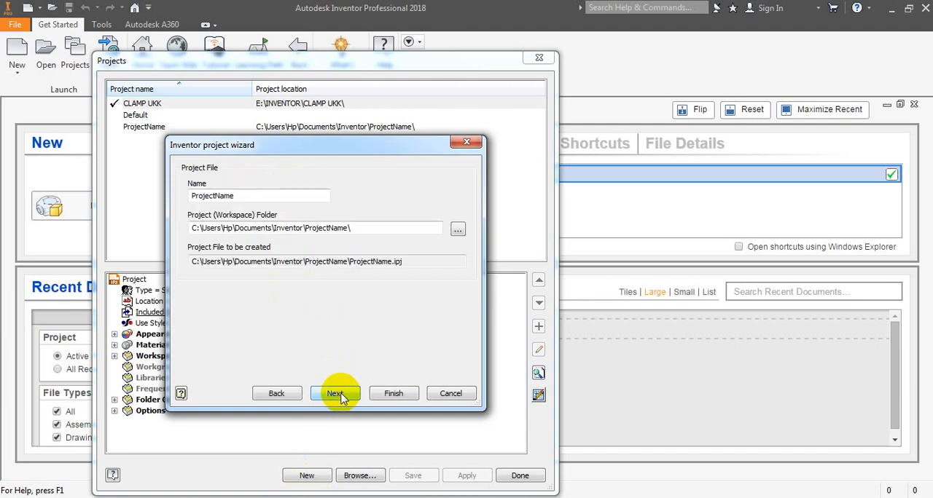
left_click(236, 196)
left_click_drag(236, 196, 179, 190)
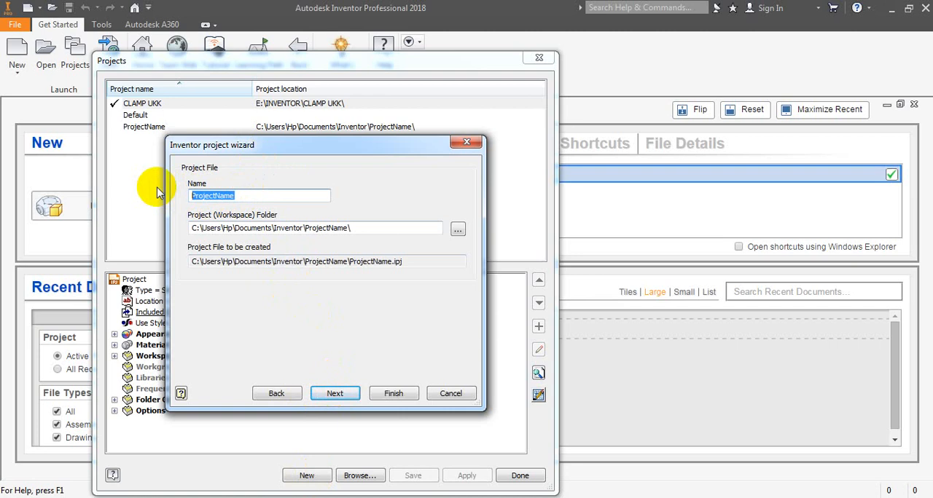
type("HANDLE")
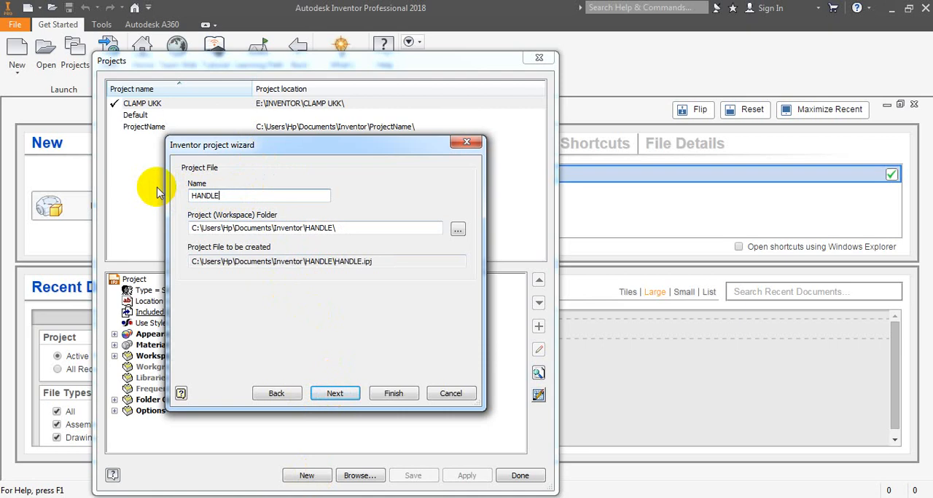
type(" UKK")
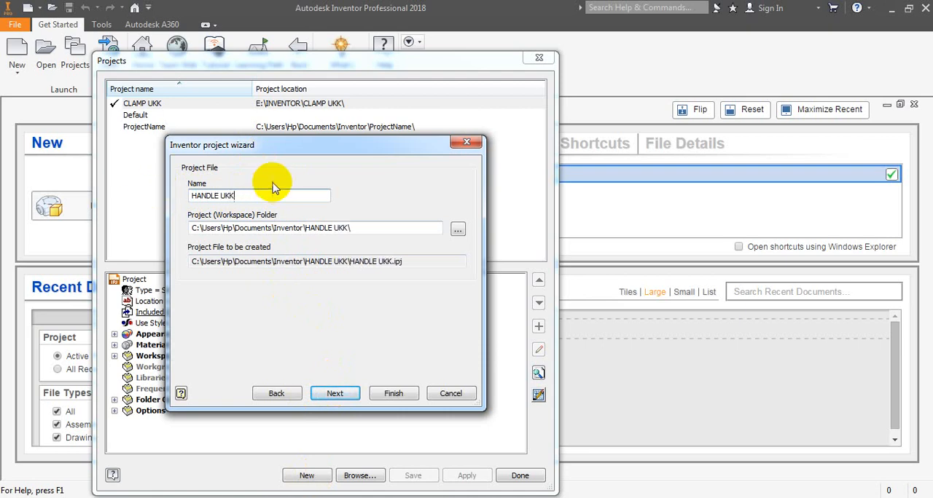
- Copy the project name HANDLE UKK for reuse in the workspace folder path
left_click_drag(237, 197, 163, 194)
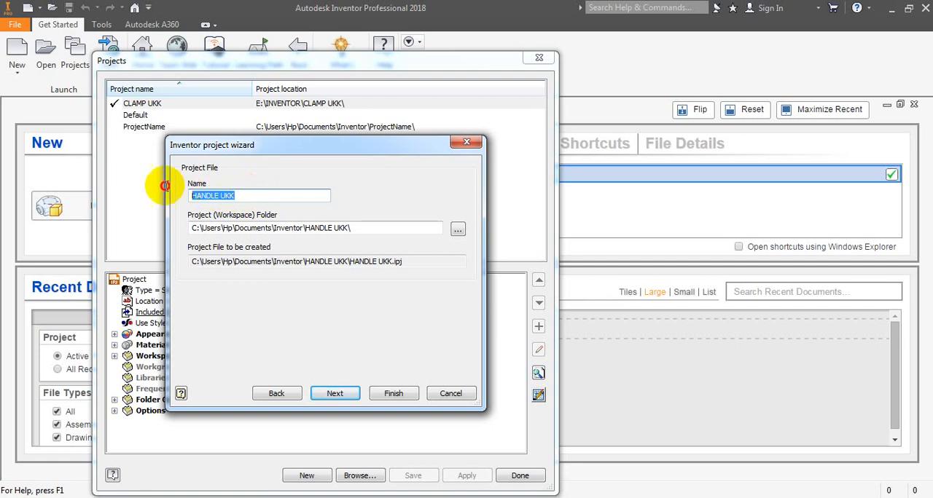
right_click(197, 192)
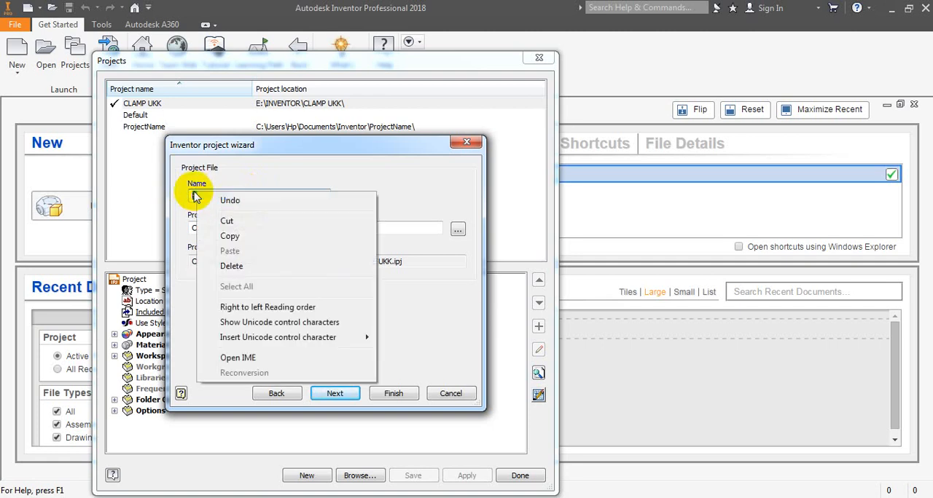
left_click(226, 235)
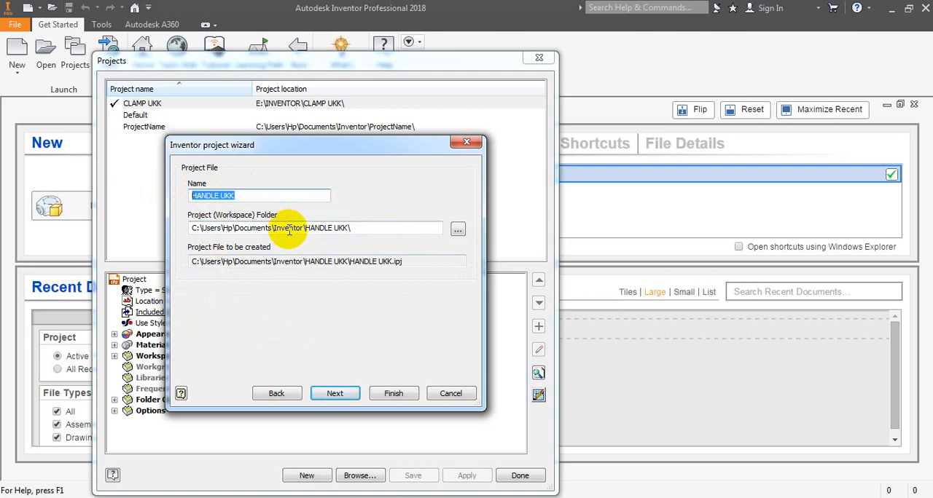
- Choose the INVENTOR folder on the Data (E:) drive as the project's workspace location
left_click(458, 232)
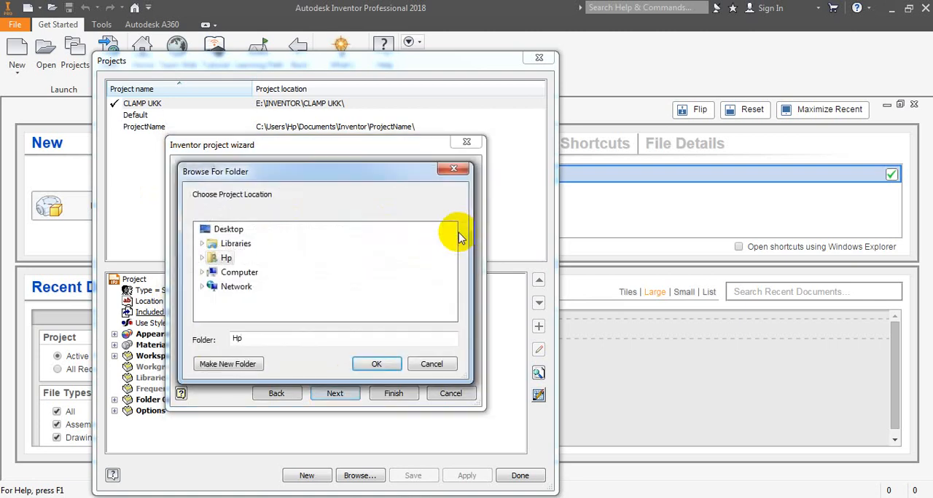
left_click(203, 273)
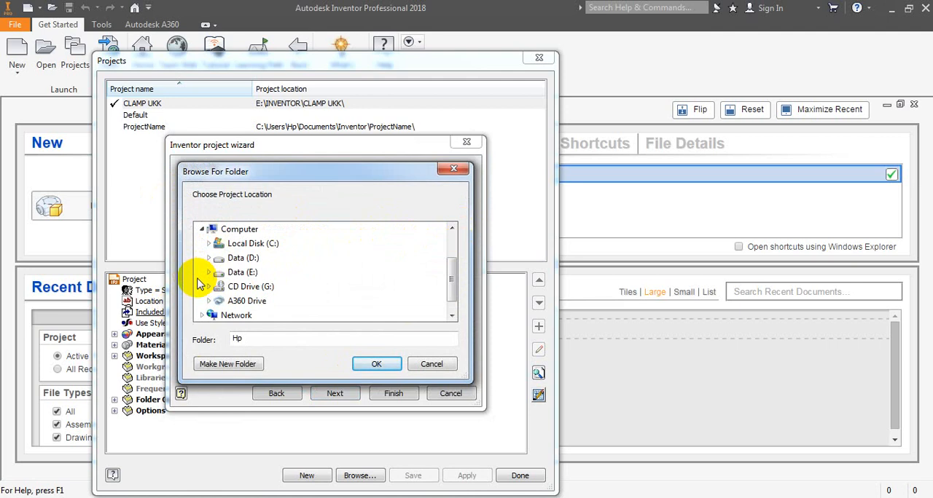
left_click(208, 273)
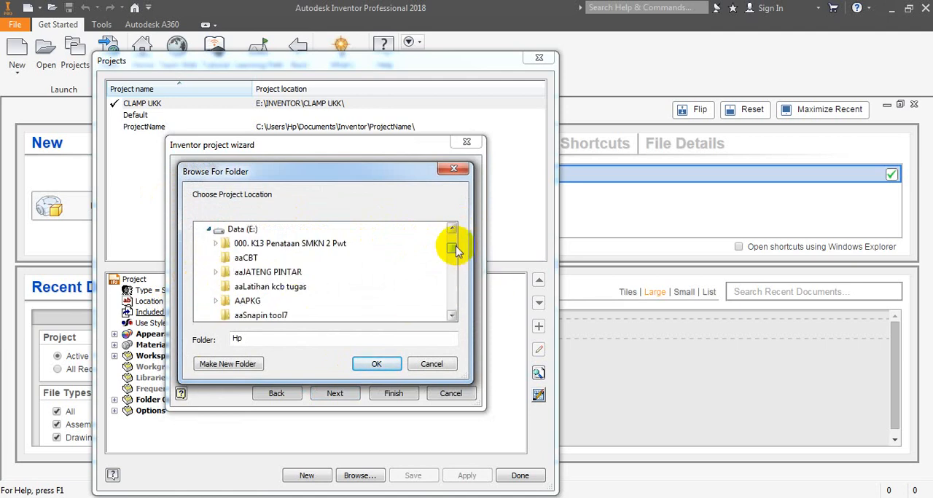
left_click(451, 315)
left_click(451, 316)
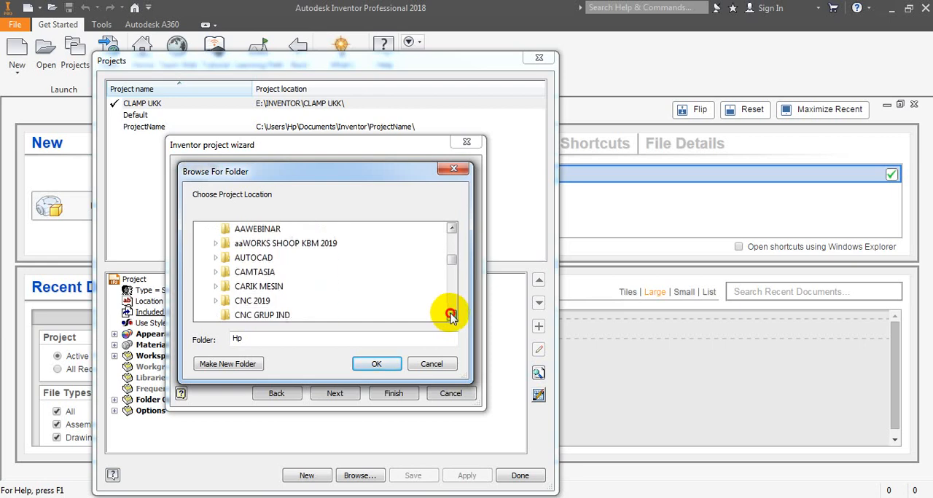
left_click(451, 315)
left_click(451, 316)
left_click(451, 316)
left_click(451, 316)
left_click(451, 315)
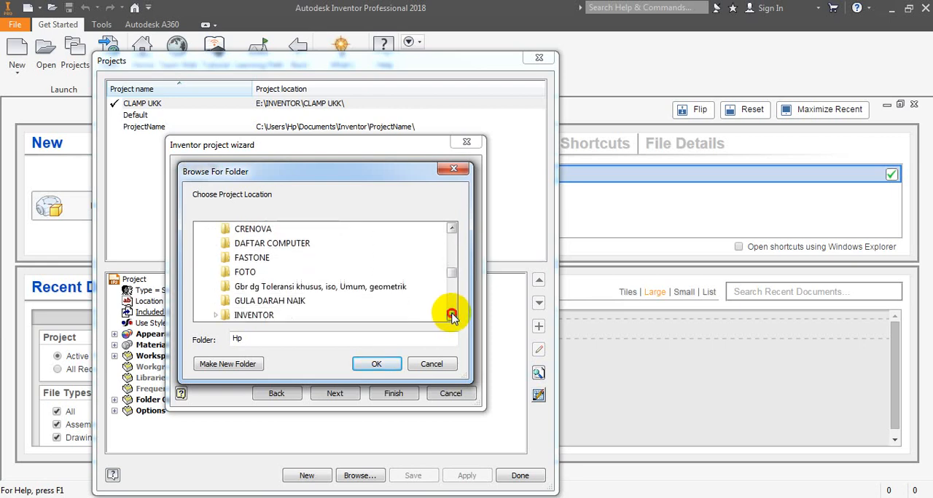
left_click(451, 315)
left_click(451, 315)
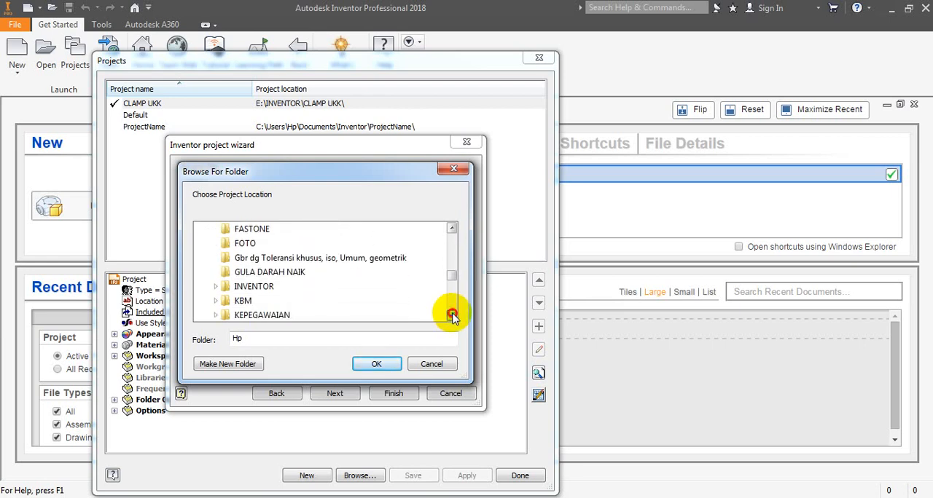
left_click(260, 288)
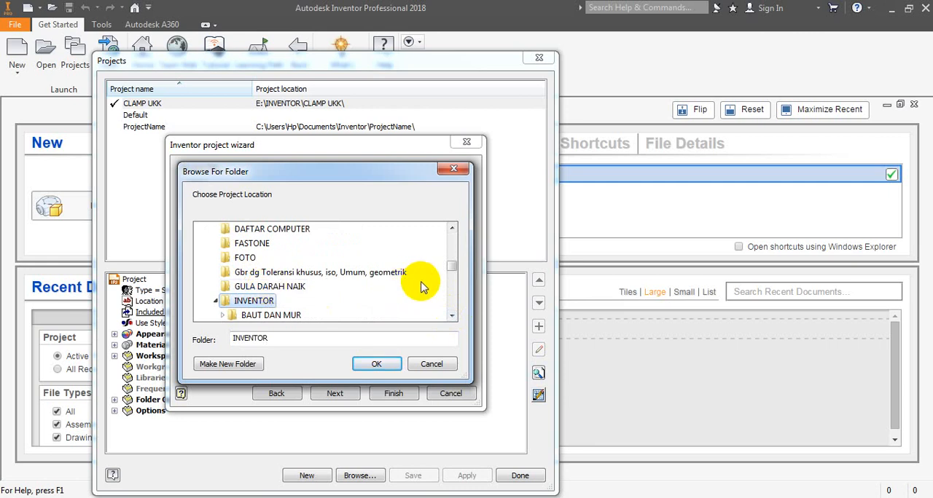
left_click(380, 365)
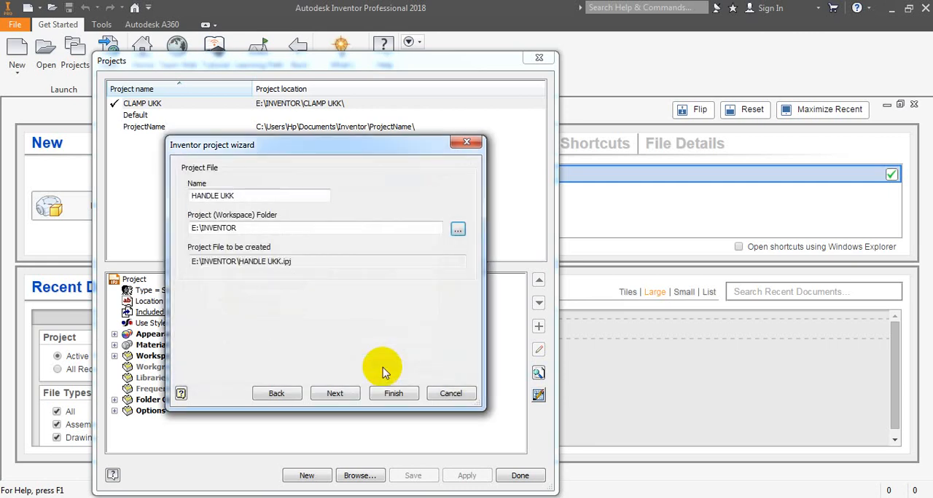
- Extend the workspace path to E:\INVENTOR\HANDLE UKK with the copied name and finish the project, allowing the folder to be created
left_click(253, 228)
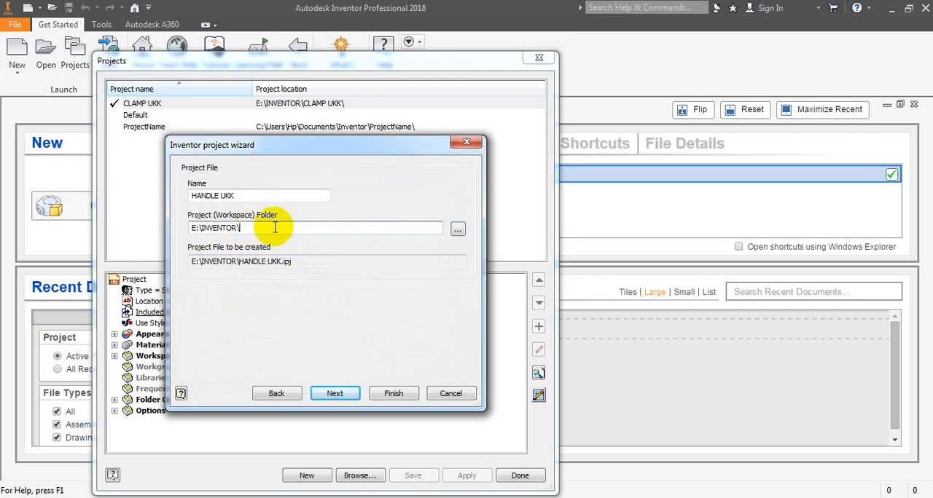
right_click(278, 226)
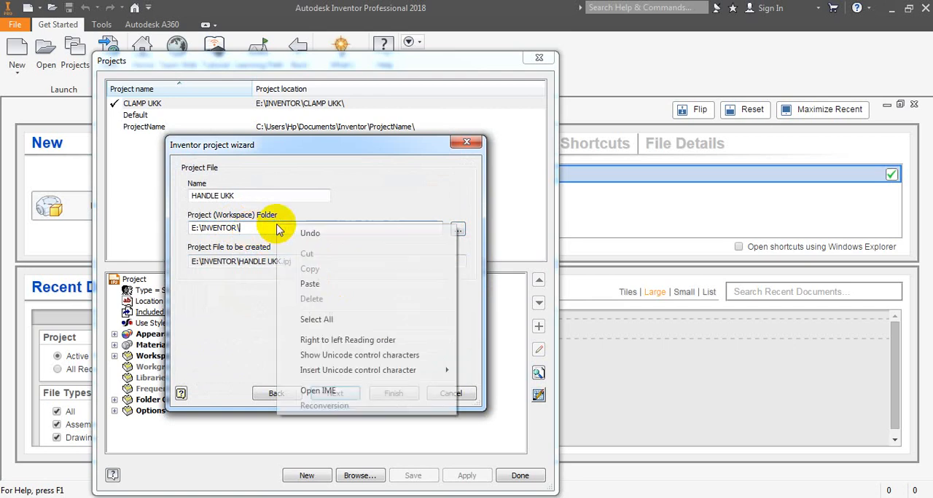
left_click(313, 287)
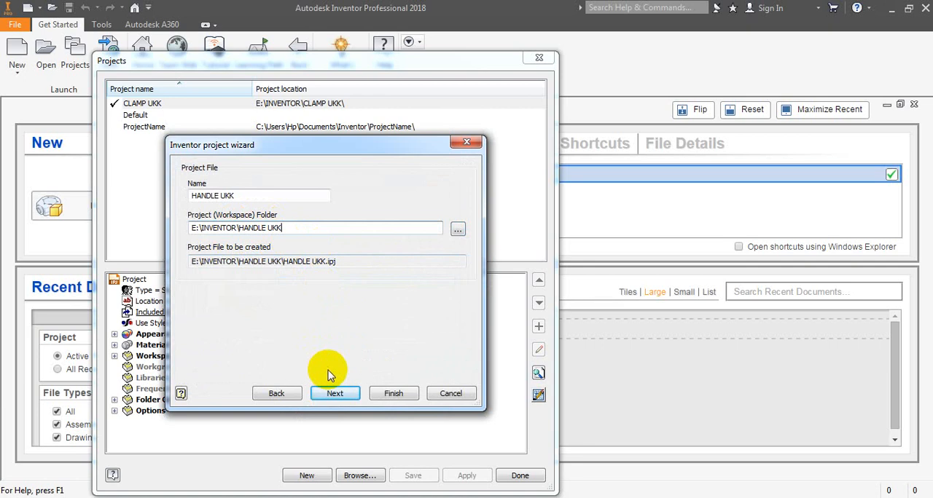
left_click(394, 394)
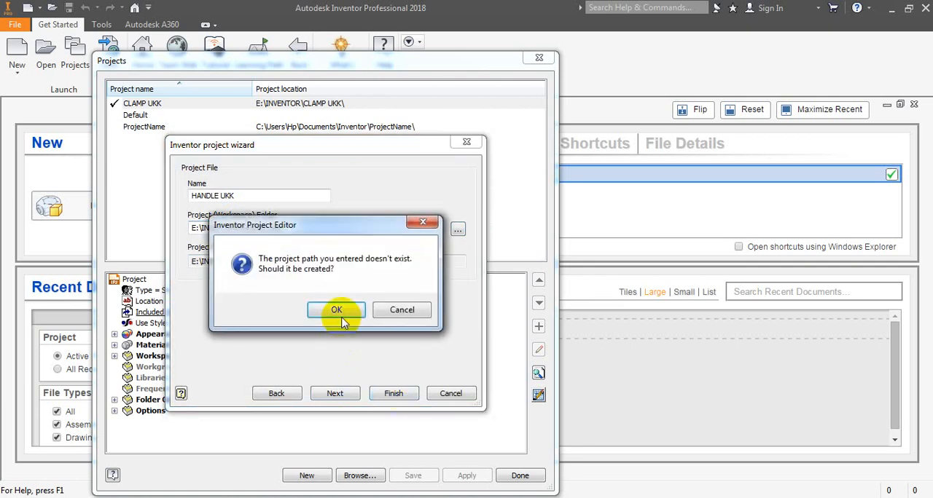
left_click(350, 309)
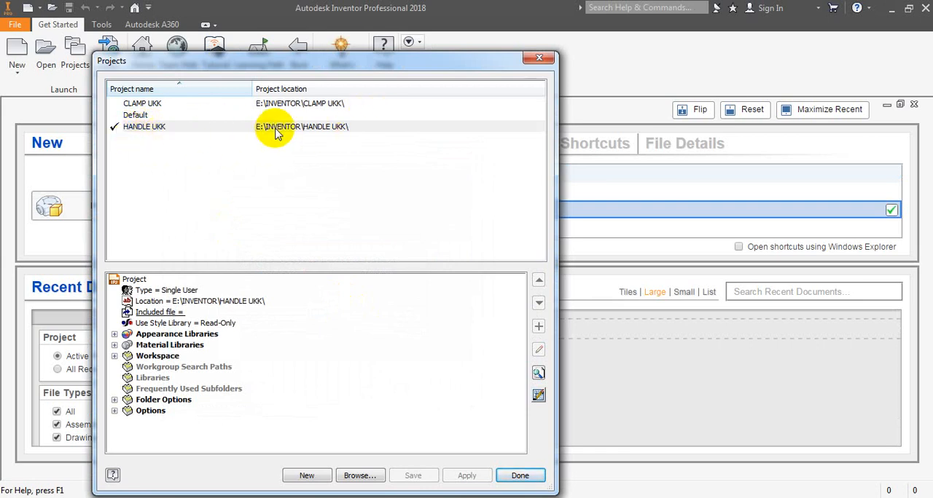
left_click(519, 477)
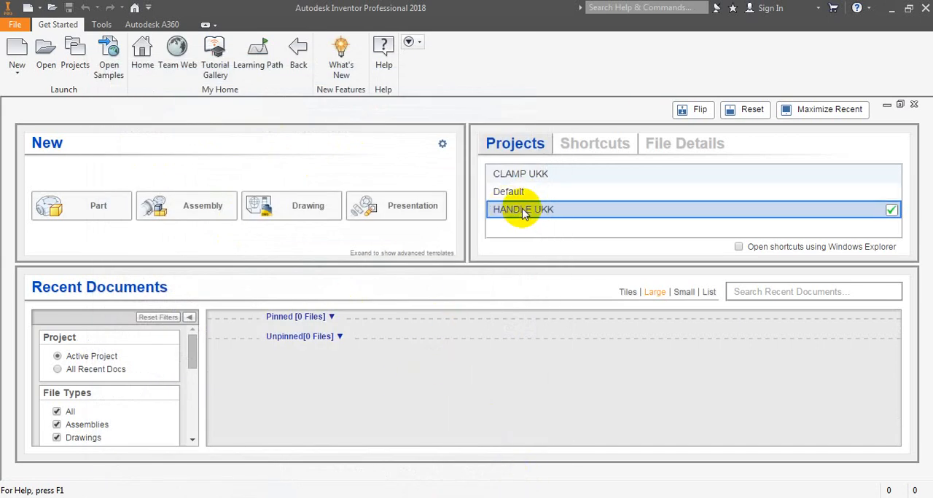
- Create a new part from the metric Standard (mm).ipt template, accepting the style library definitions
left_click(16, 57)
left_click(263, 131)
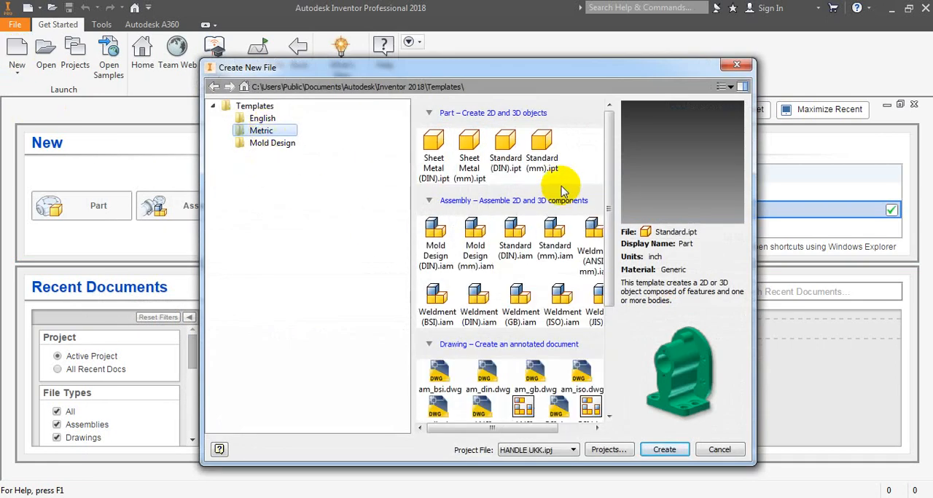
left_click(545, 151)
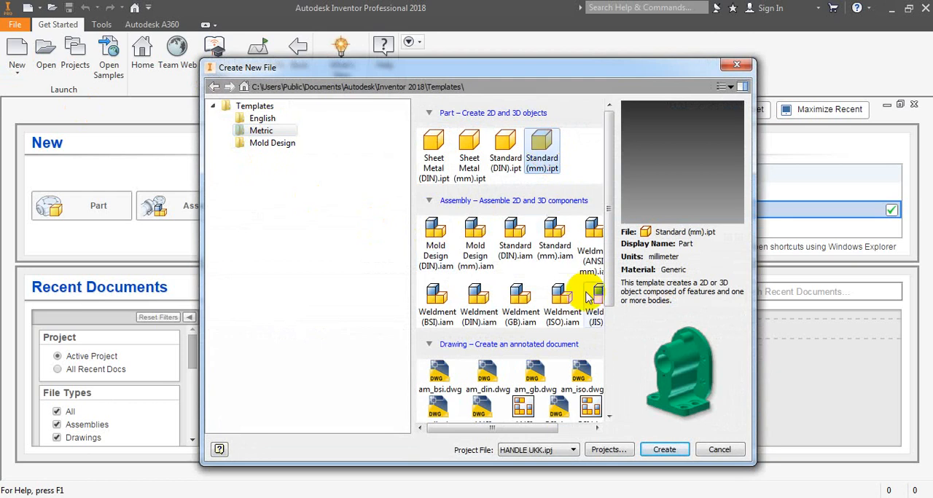
left_click(659, 450)
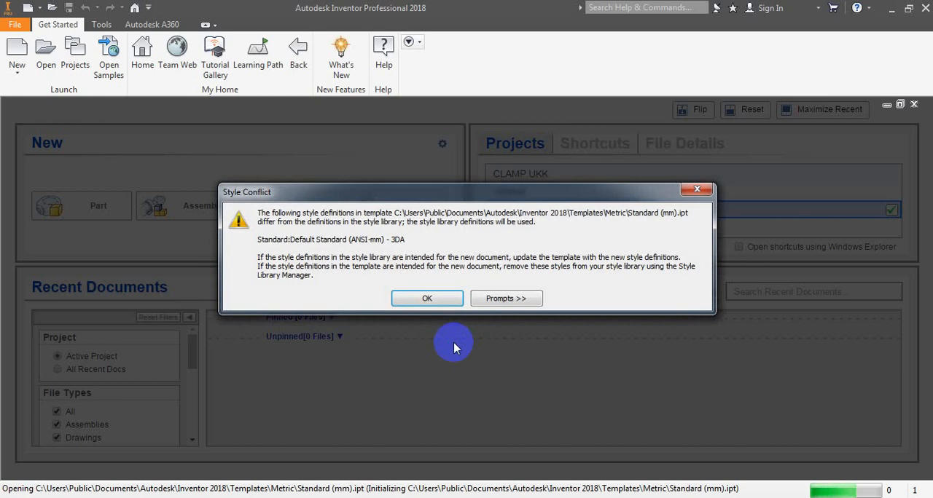
left_click(428, 301)
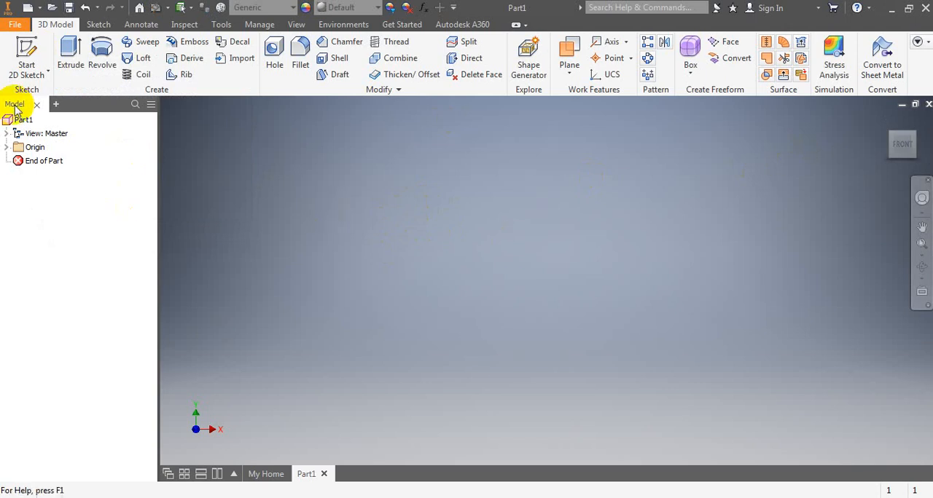
- Sketch a closed five-sided line profile from the origin on the XY plane, about 20 mm long and 7 mm high, sloping up from the origin end
left_click(28, 57)
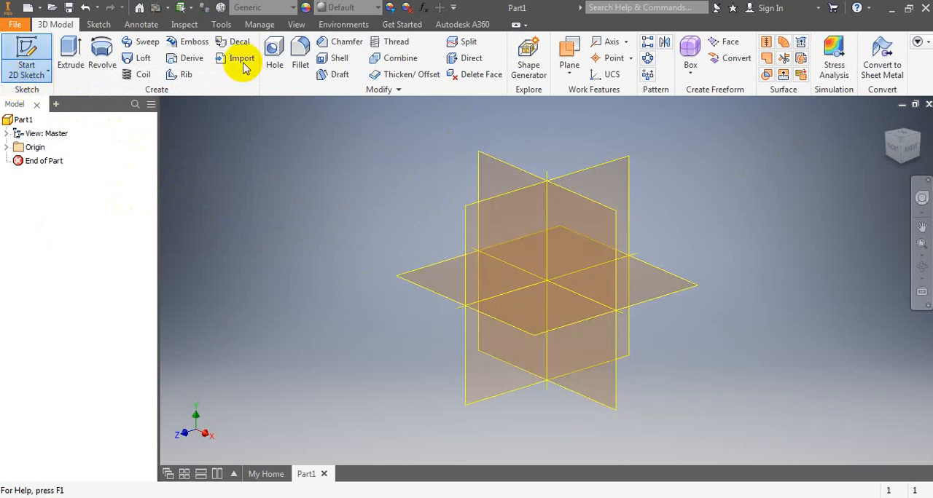
left_click(495, 168)
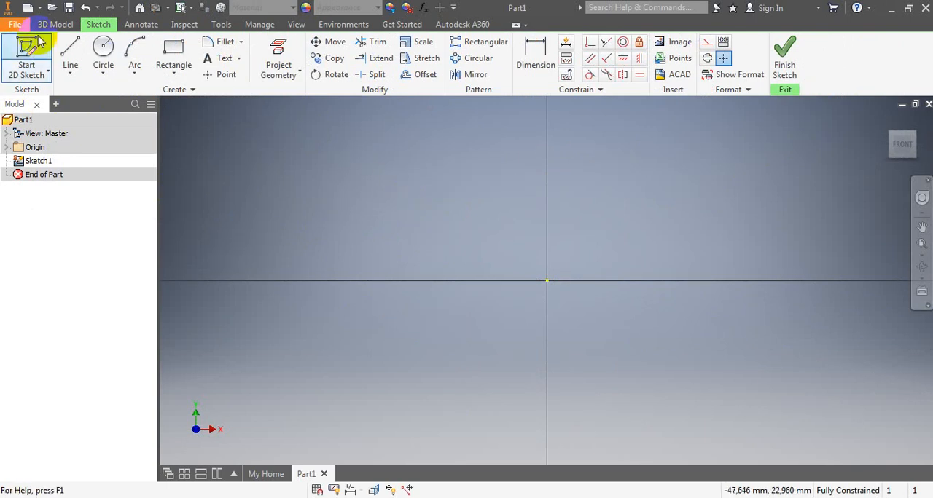
left_click(70, 53)
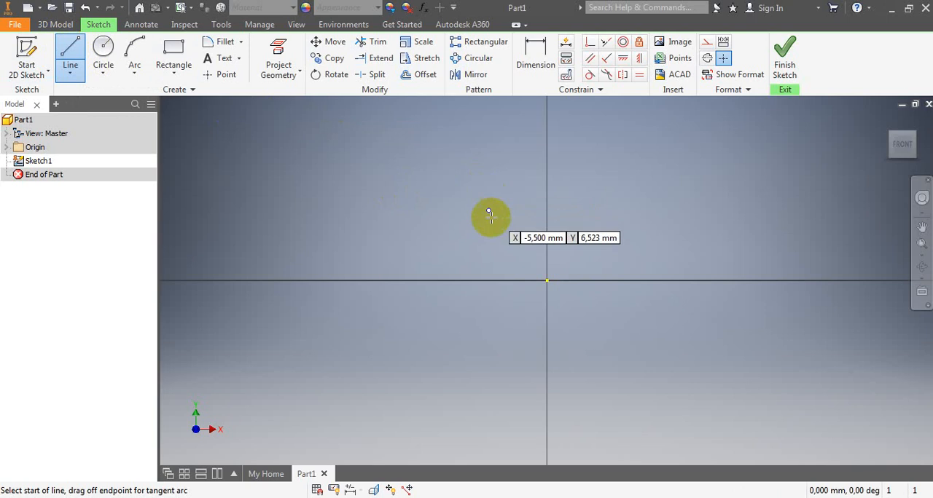
left_click(546, 281)
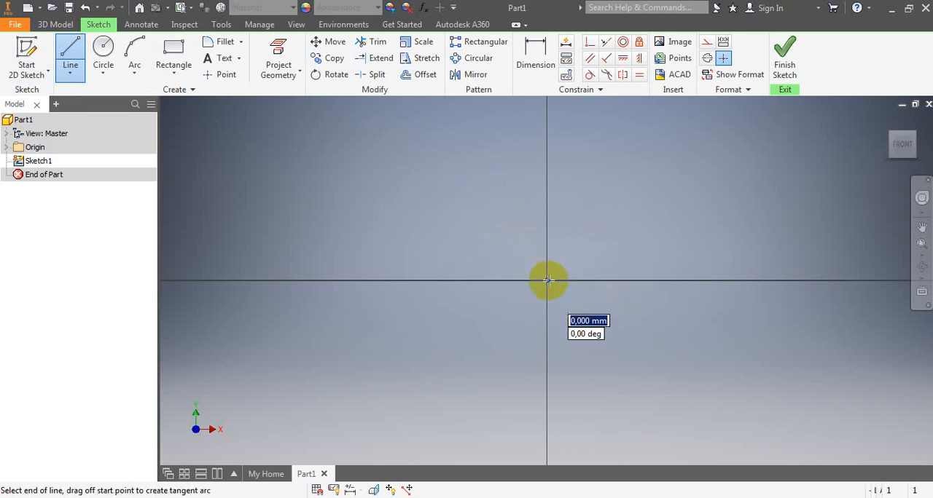
left_click(546, 237)
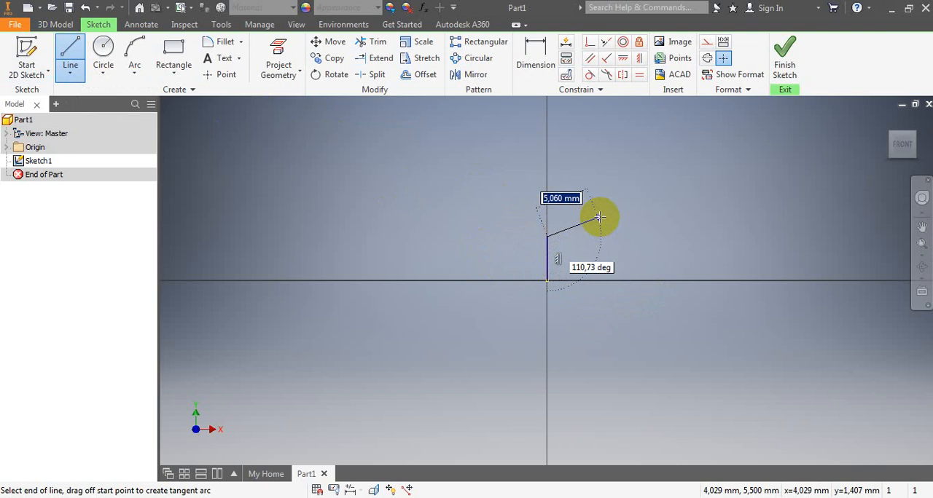
left_click(639, 209)
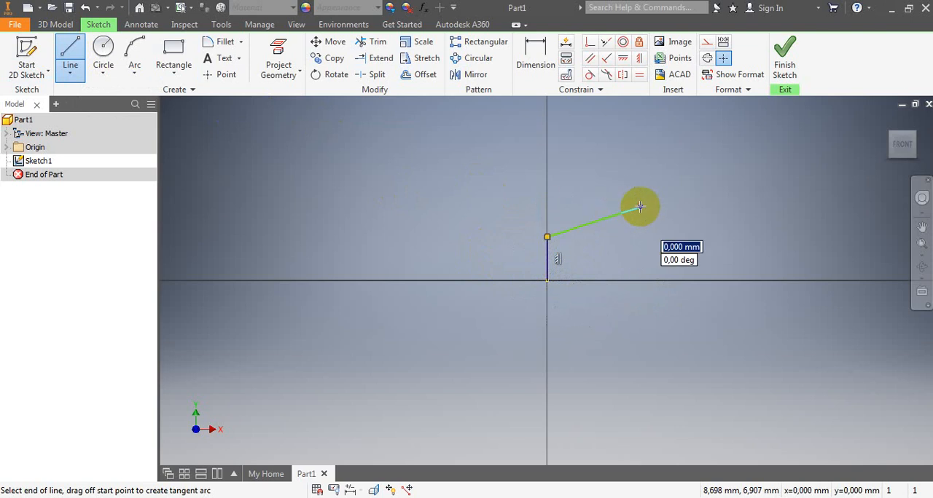
left_click(759, 208)
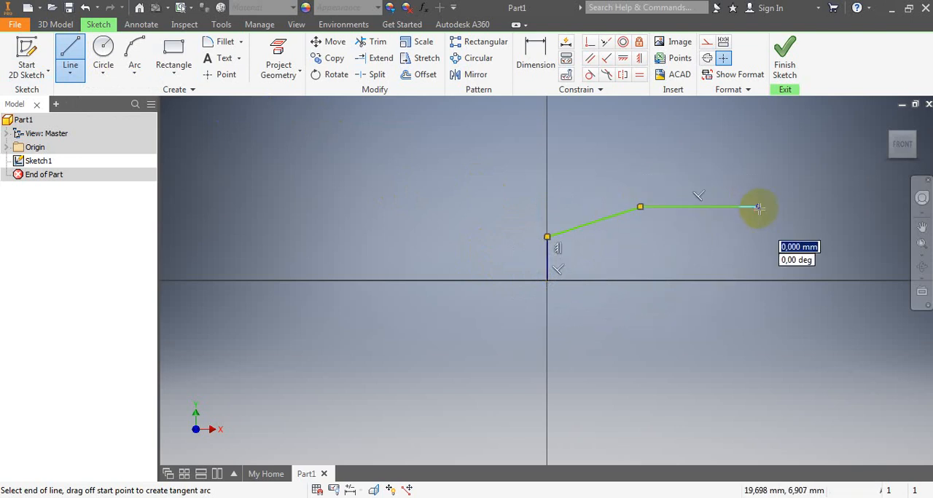
left_click(758, 279)
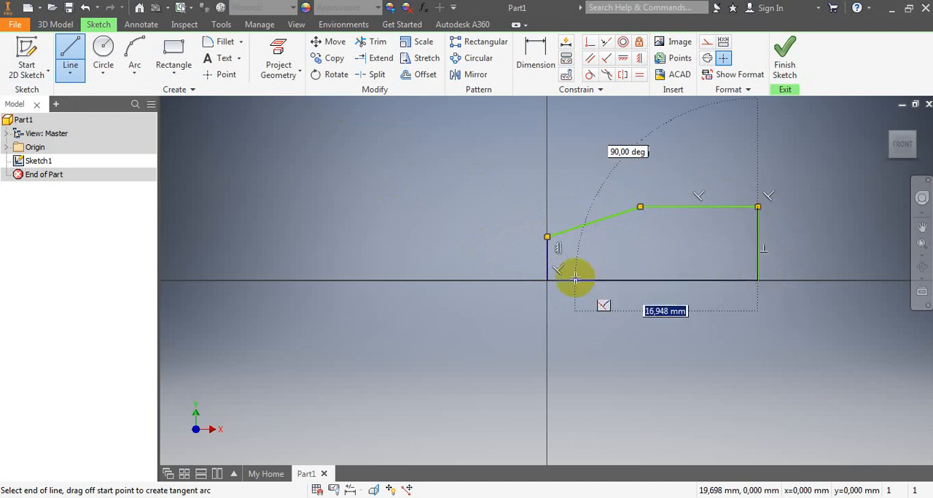
left_click(547, 280)
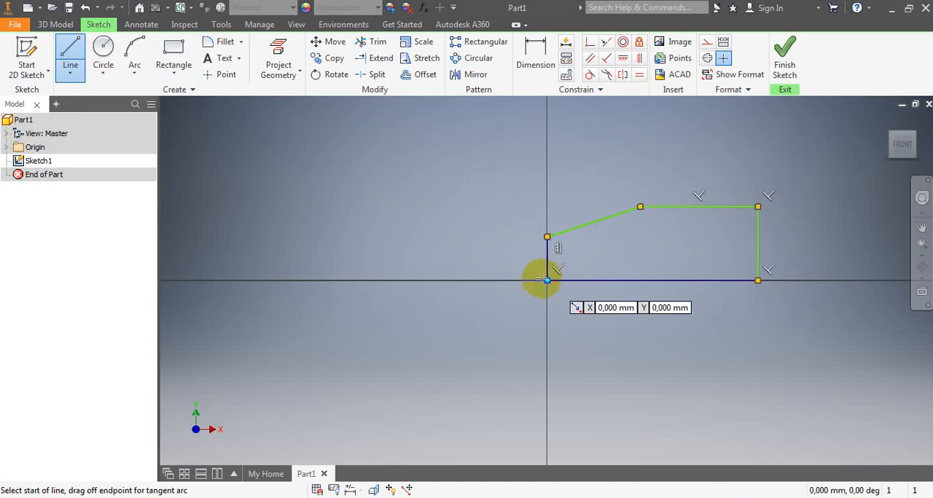
right_click(435, 197)
left_click(460, 205)
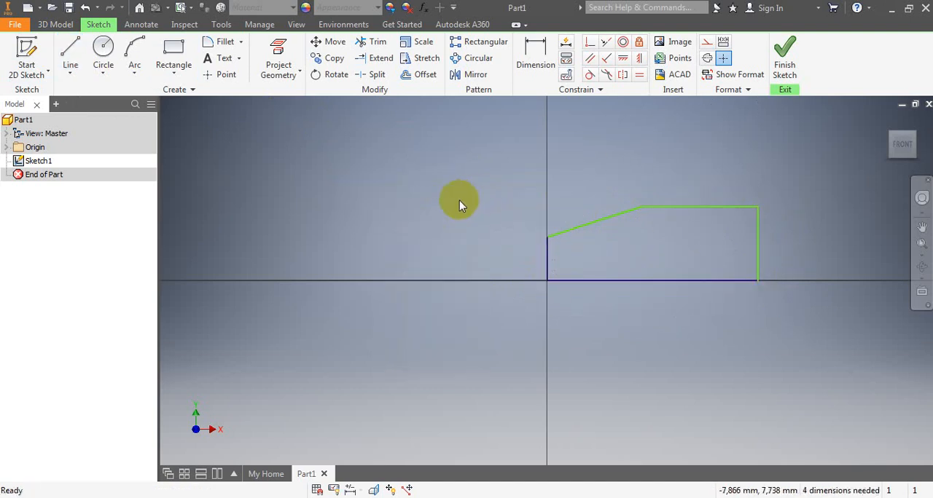
- Dimension the profile's base line at 50 mm
left_click(536, 46)
left_click(673, 281)
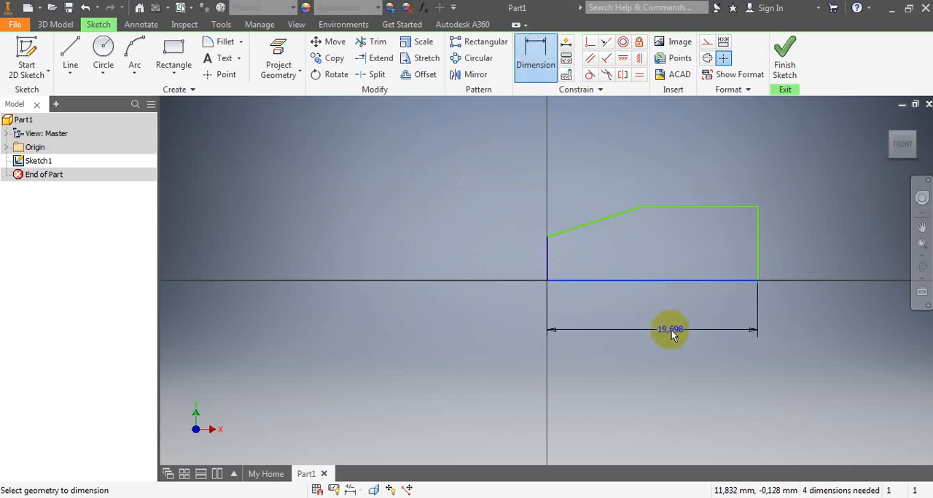
left_click(667, 336)
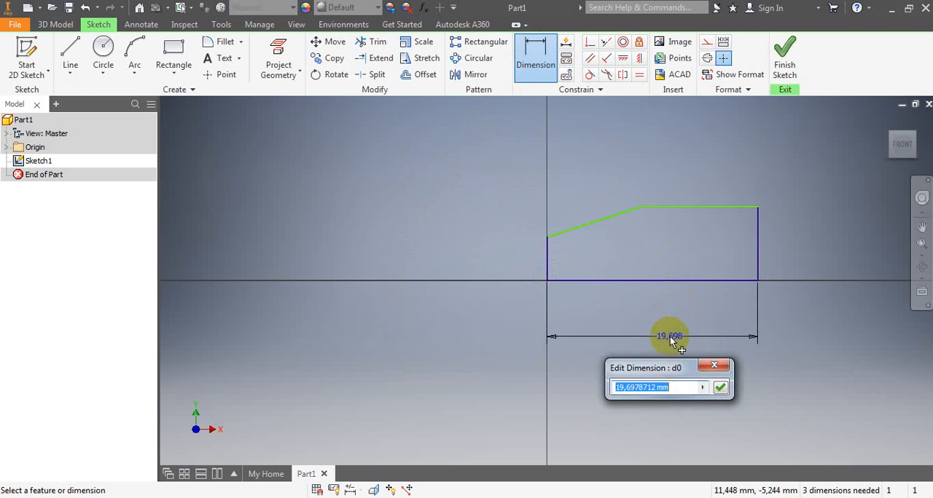
type("50")
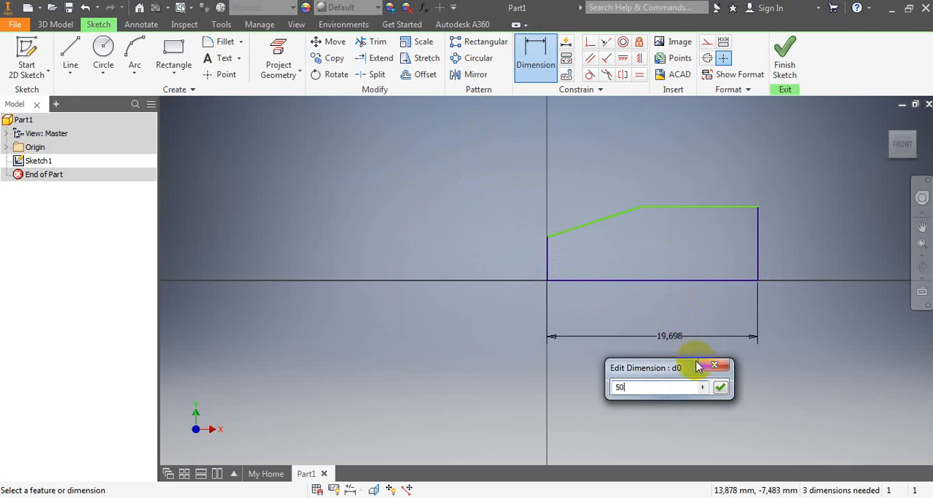
left_click(719, 386)
- Dimension the profile's upper horizontal edge at 25 mm
scroll(424, 332, "down", 5)
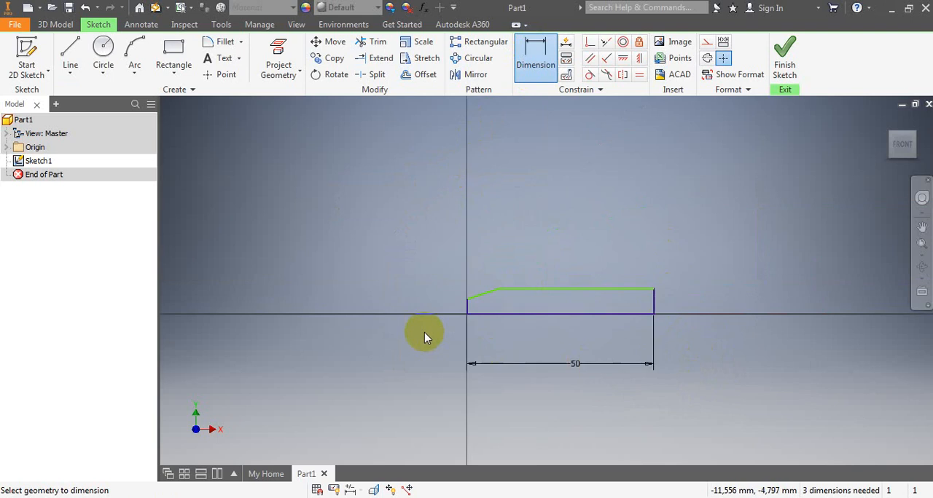
scroll(531, 331, "up", 4)
scroll(521, 328, "down", 3)
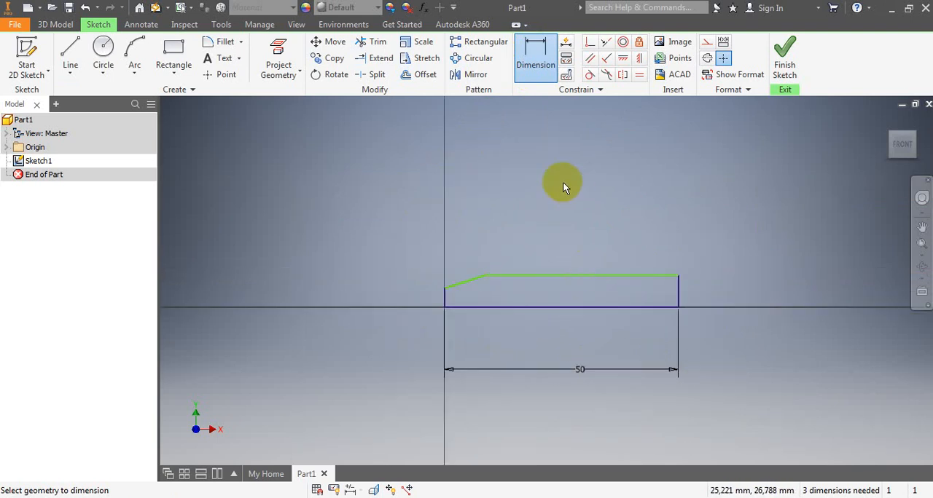
left_click(591, 275)
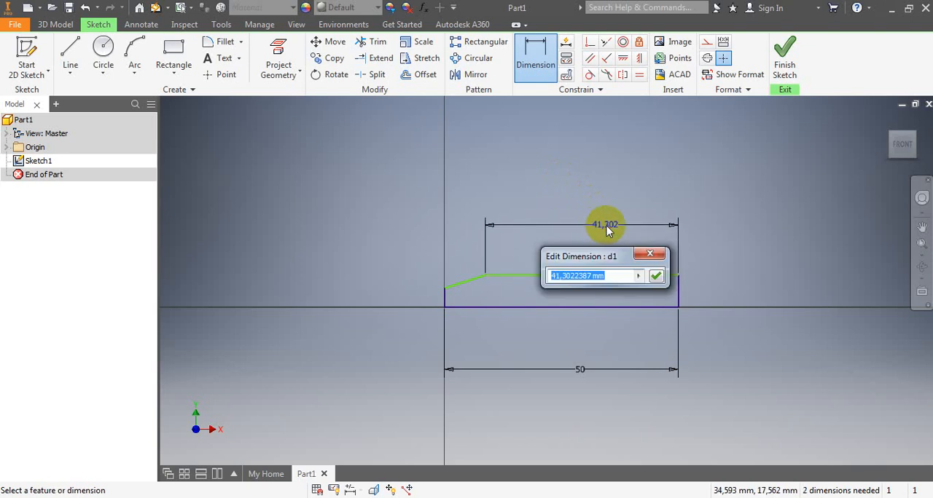
type("2")
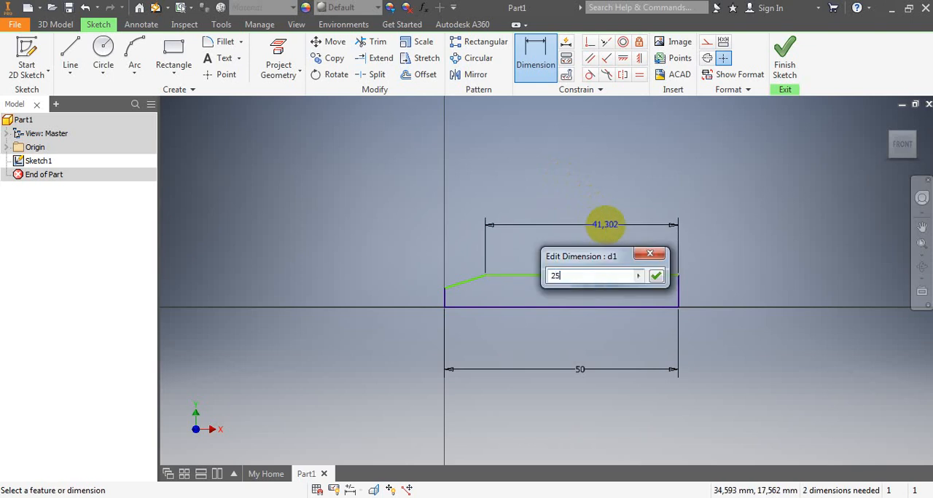
type("5")
key("Return")
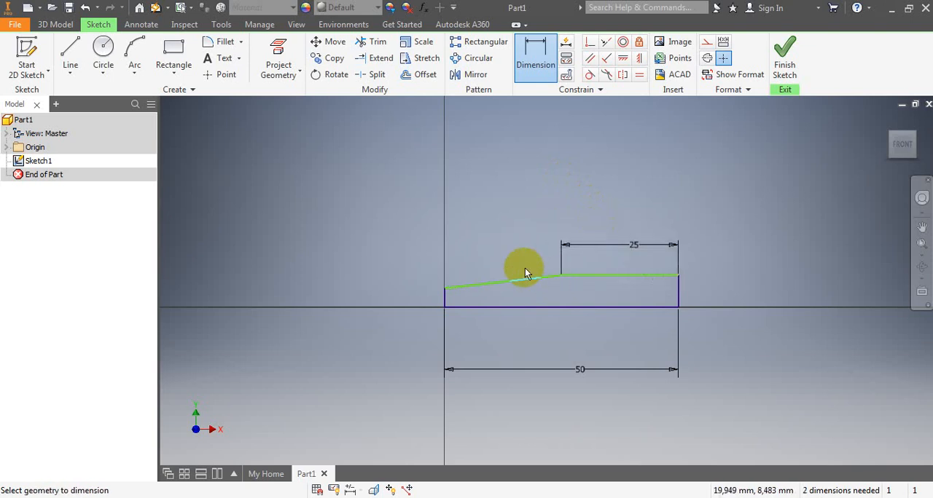
- Dimension the vertical edge at the profile's far end from the origin at 10.5 mm
left_click(679, 290)
left_click(718, 290)
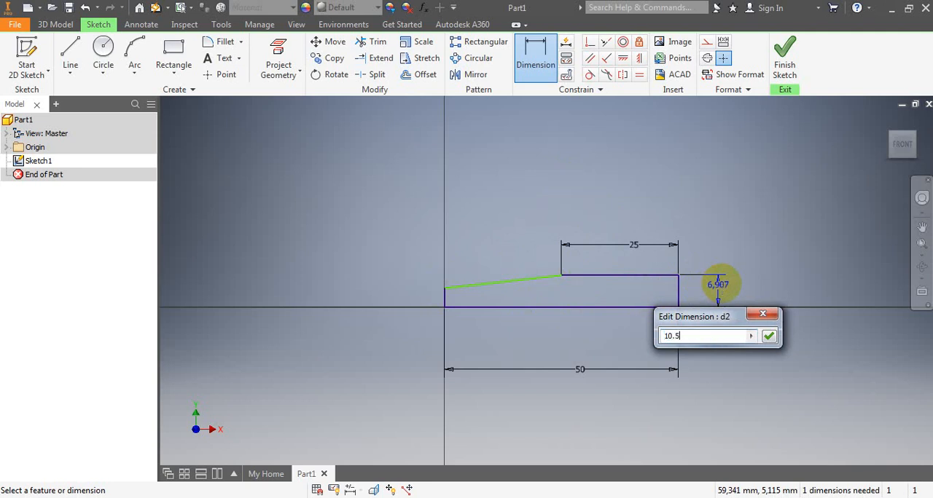
left_click(768, 338)
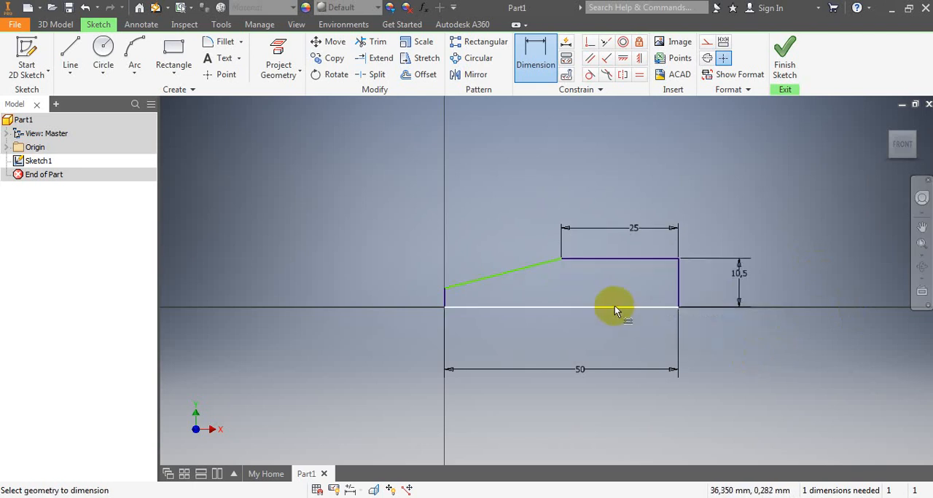
- Dimension the short vertical edge at the origin at 8 mm, and check the sketch against the HANDEL.pdf drawing in Acrobat Reader
scroll(456, 322, "up", 3)
scroll(457, 322, "down", 3)
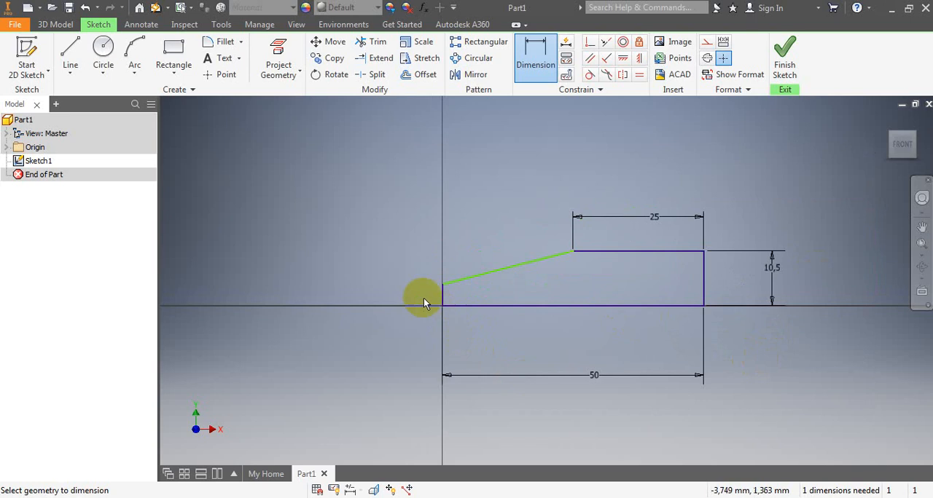
left_click(440, 292)
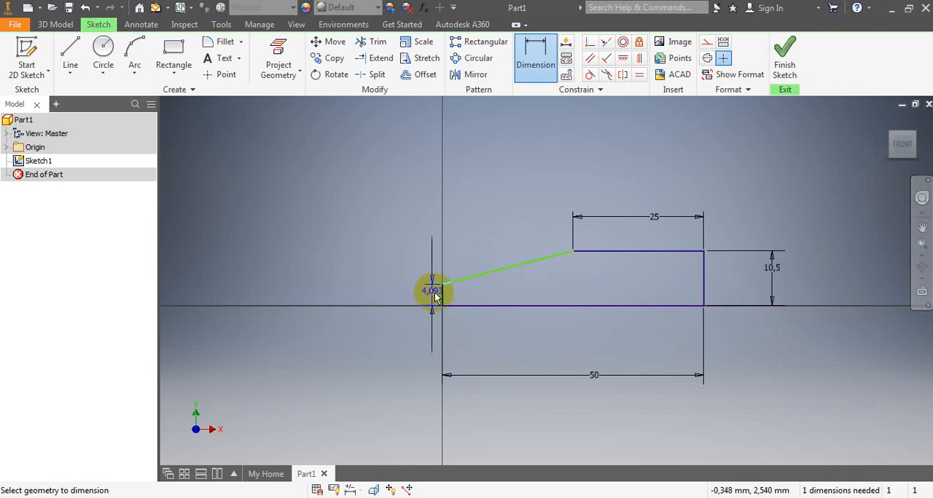
left_click(405, 292)
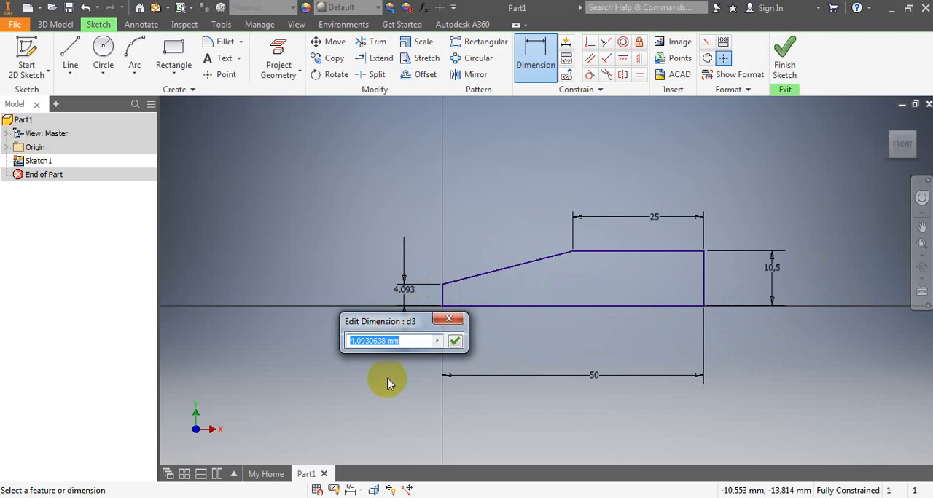
type("8")
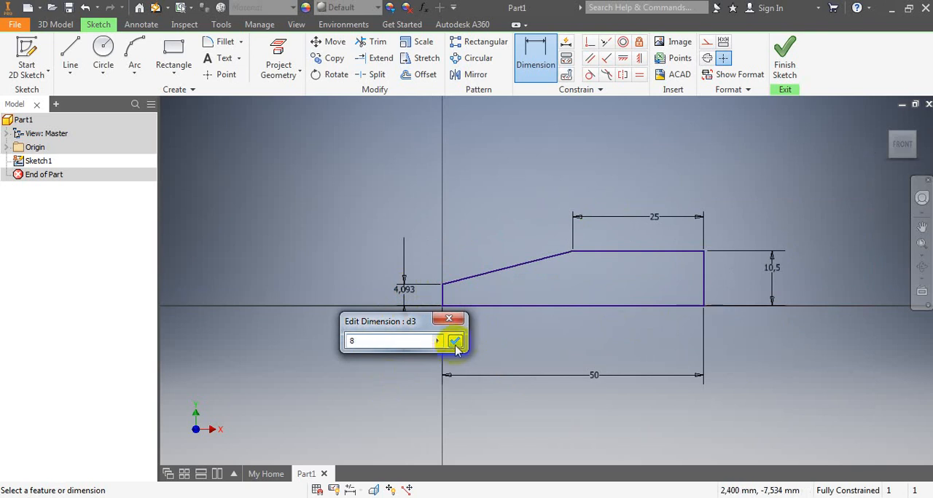
left_click(455, 341)
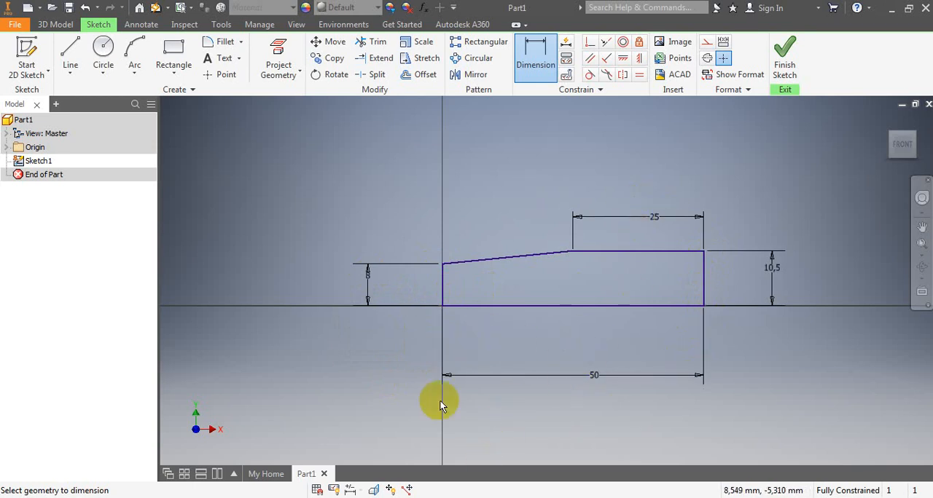
left_click(413, 497)
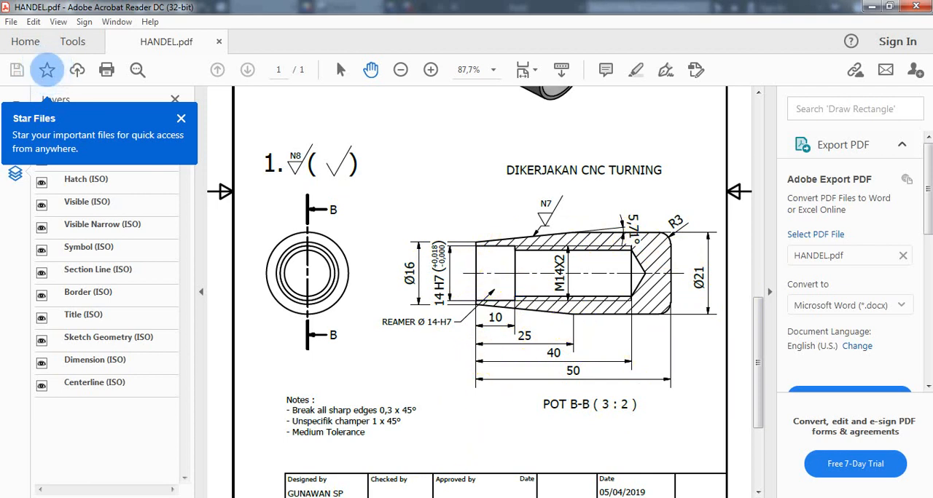
left_click(436, 497)
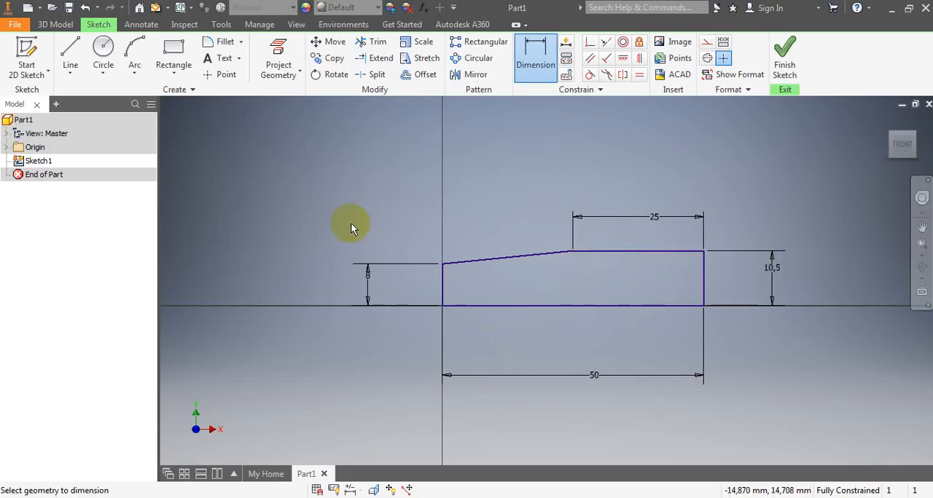
- Revolve the profile a full turn about its base line to form the solid handle body
left_click(54, 26)
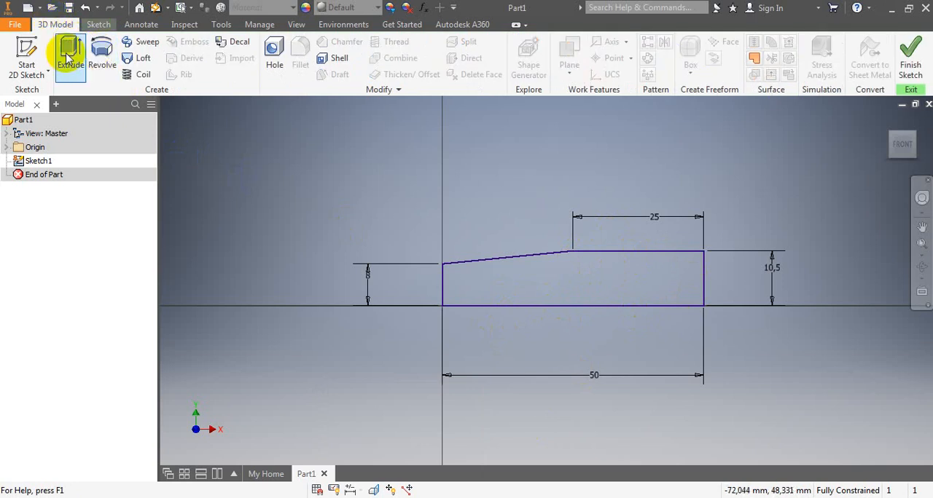
left_click(102, 59)
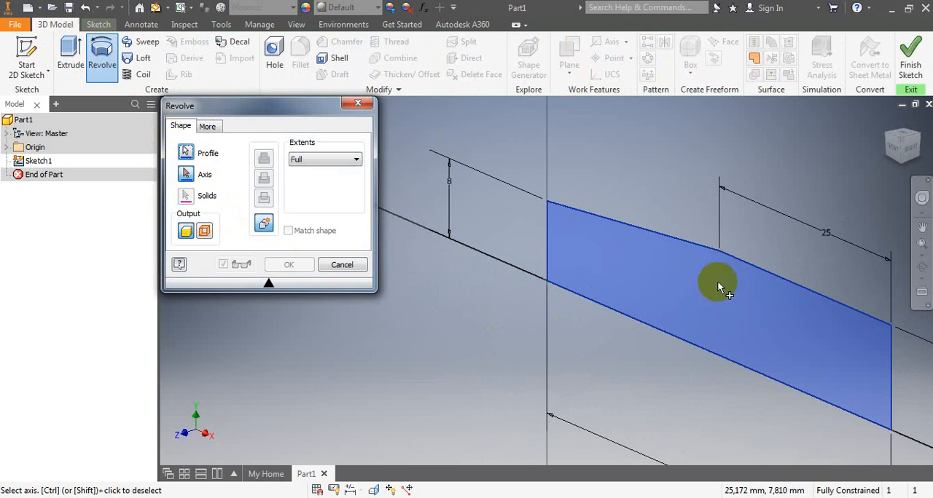
left_click(612, 311)
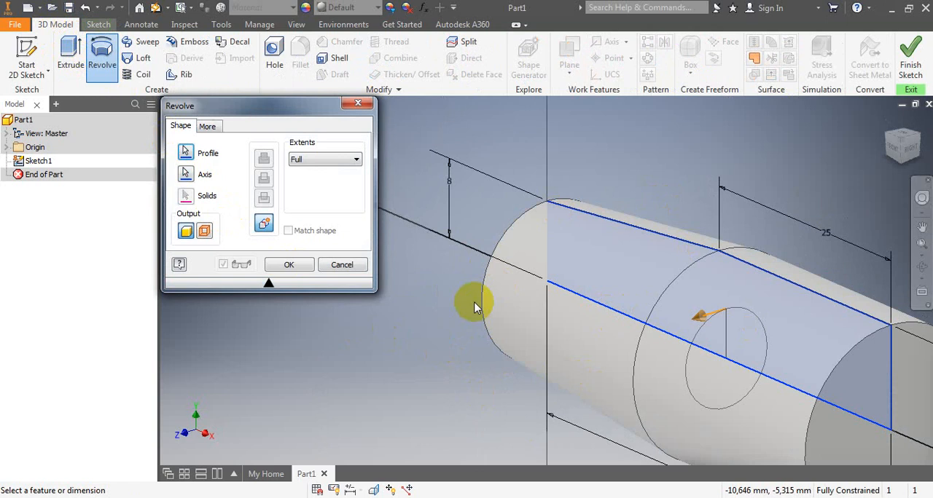
scroll(460, 325, "down", 2)
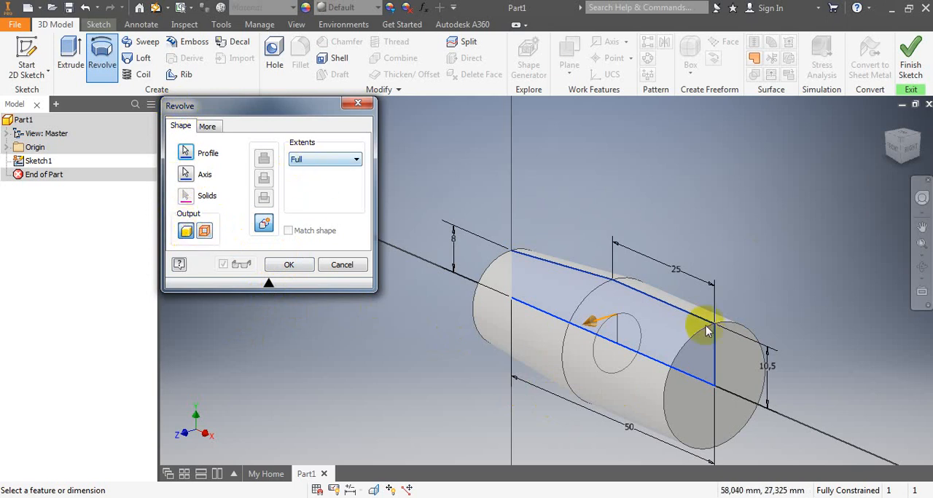
left_click(302, 265)
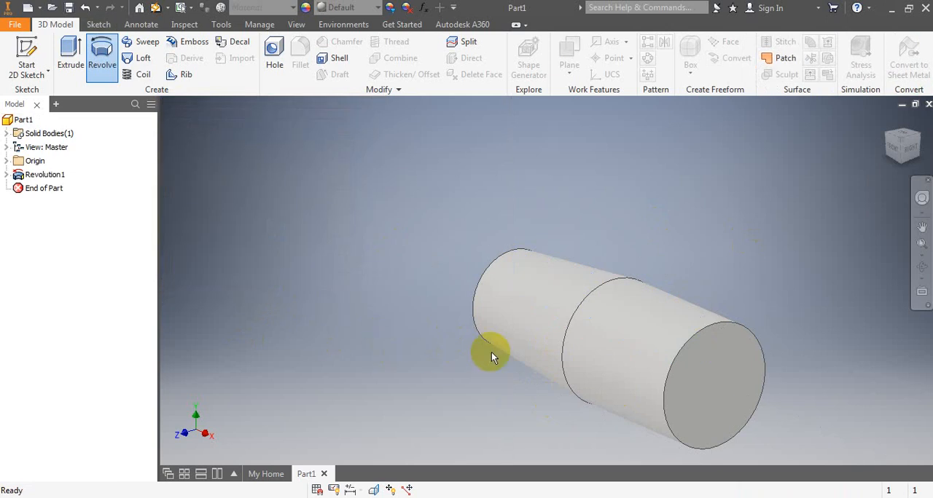
left_click(923, 269)
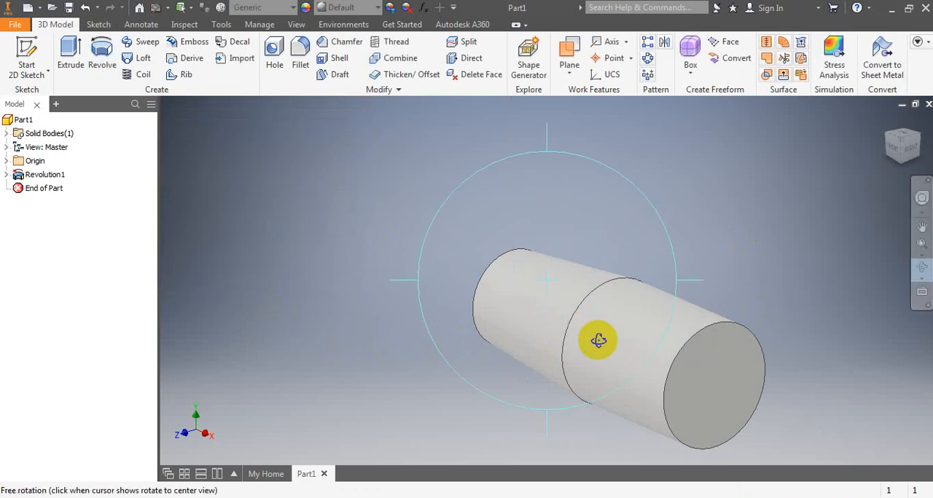
left_click_drag(597, 339, 658, 264)
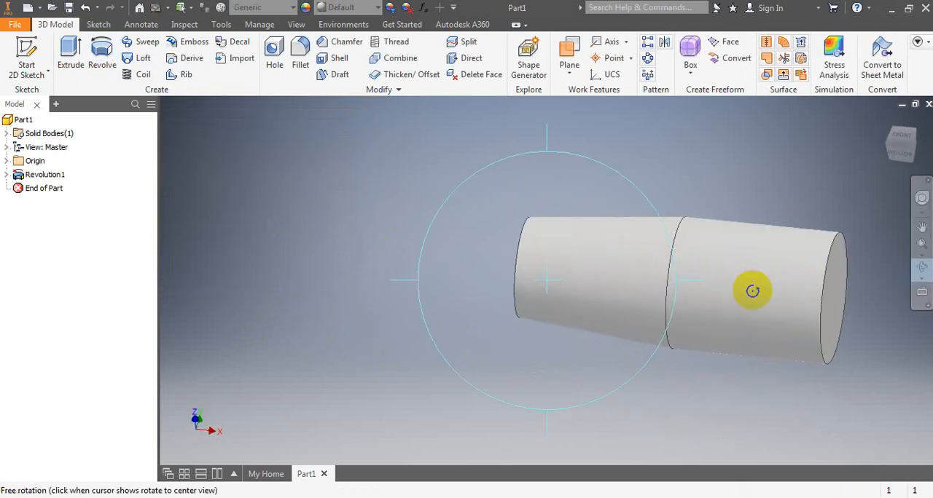
left_click_drag(598, 273, 633, 241)
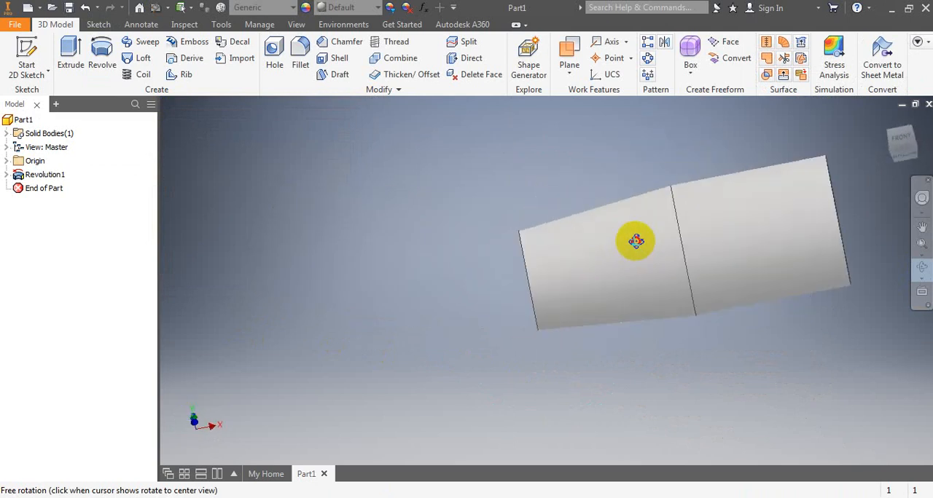
left_click(902, 139)
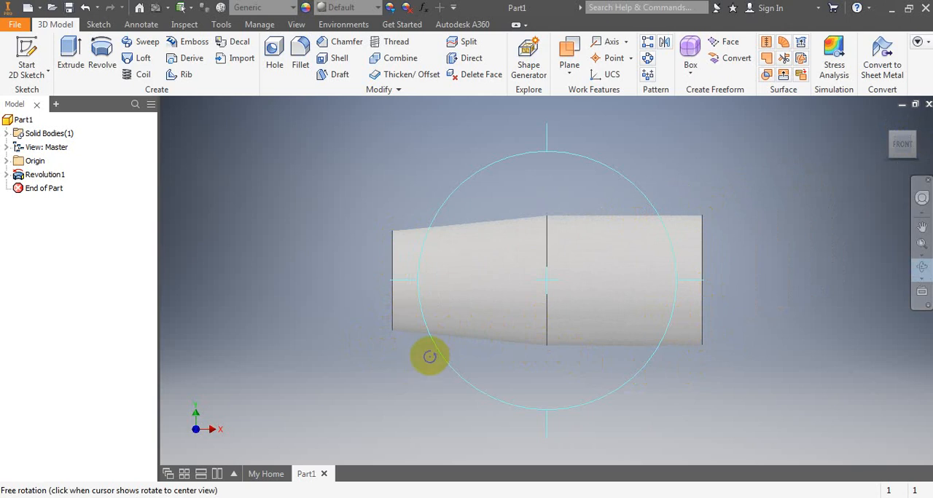
right_click(517, 172)
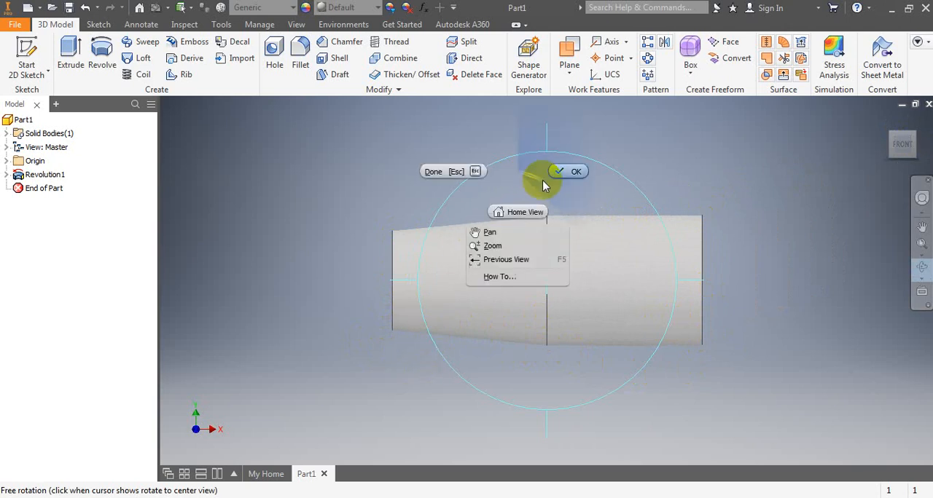
left_click(558, 175)
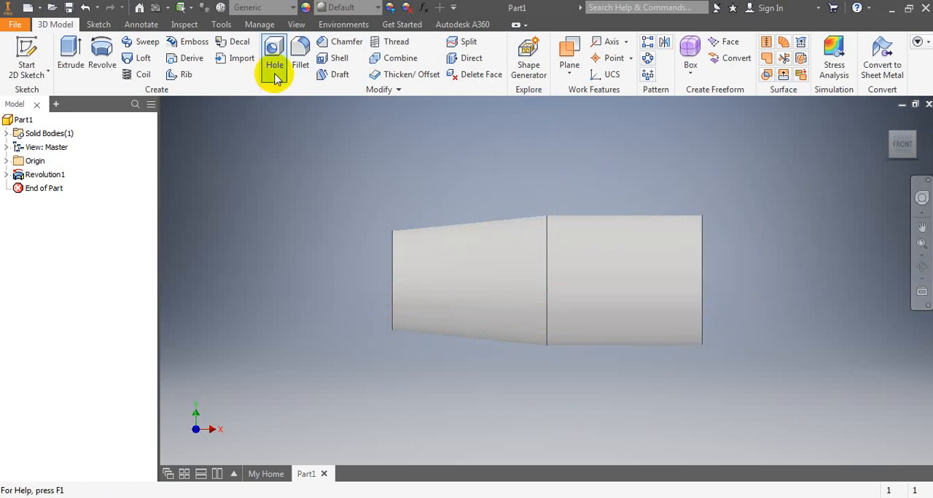
- Fillet the circular edge at the handle's wide end with a constant radius of 3 mm
left_click(301, 53)
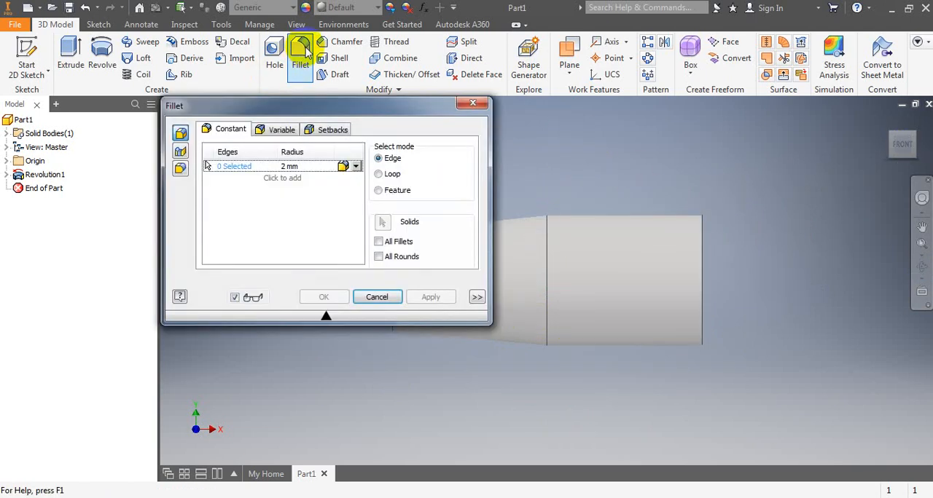
left_click(922, 269)
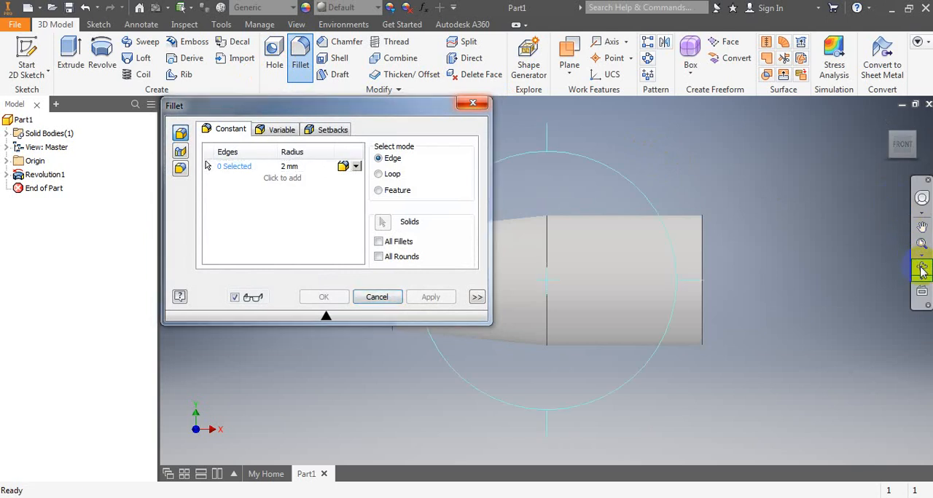
left_click_drag(653, 294, 585, 338)
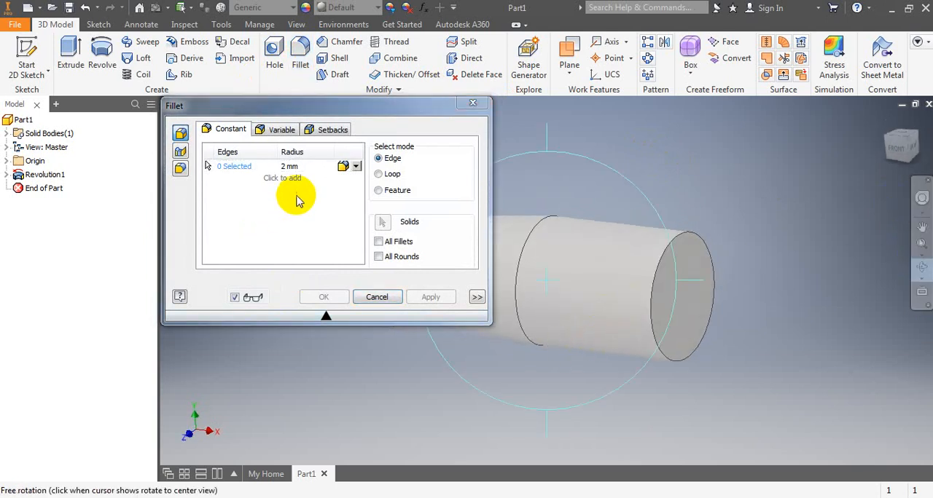
left_click(306, 167)
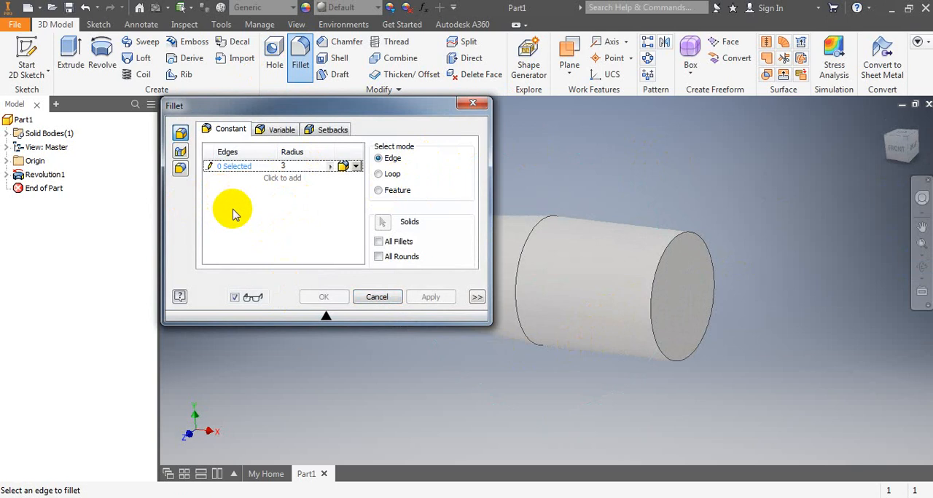
left_click(688, 232)
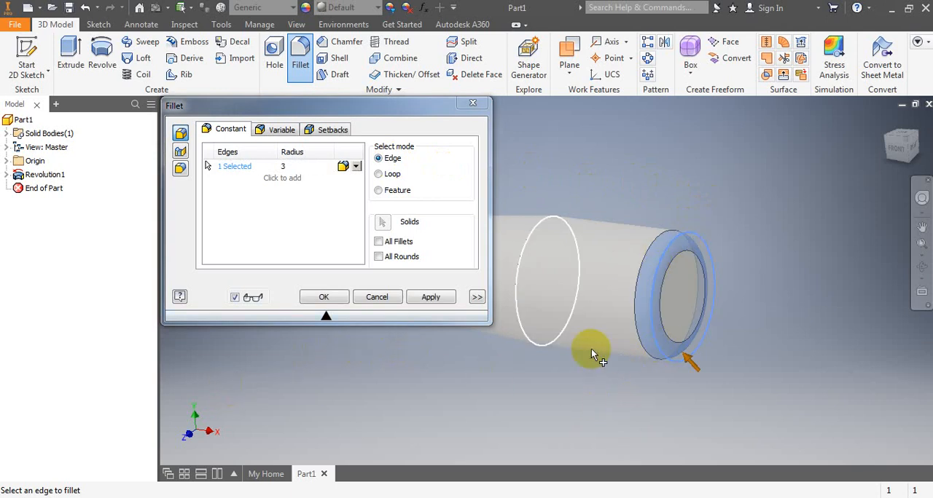
left_click(330, 297)
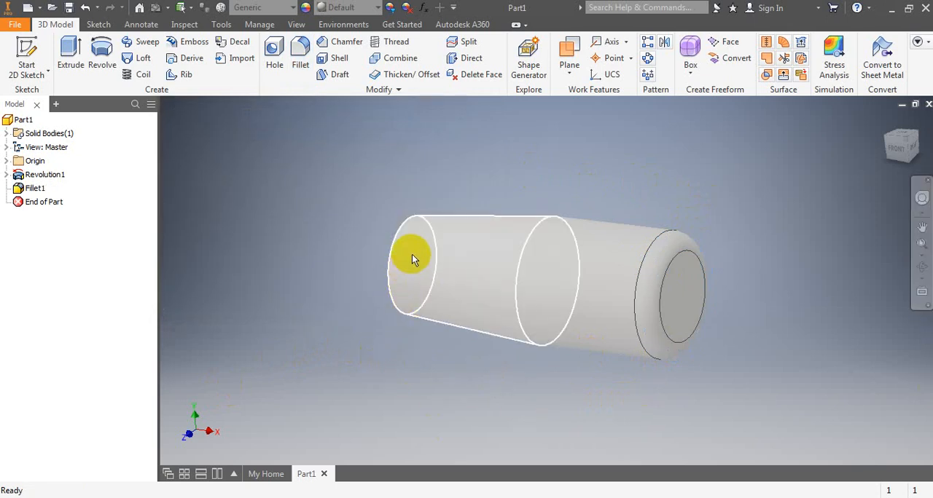
- Check the bore dimensions on the HANDEL.pdf drawing in Acrobat Reader, and open a new 2D sketch in Inventor on the handle's narrow end face
left_click(386, 497)
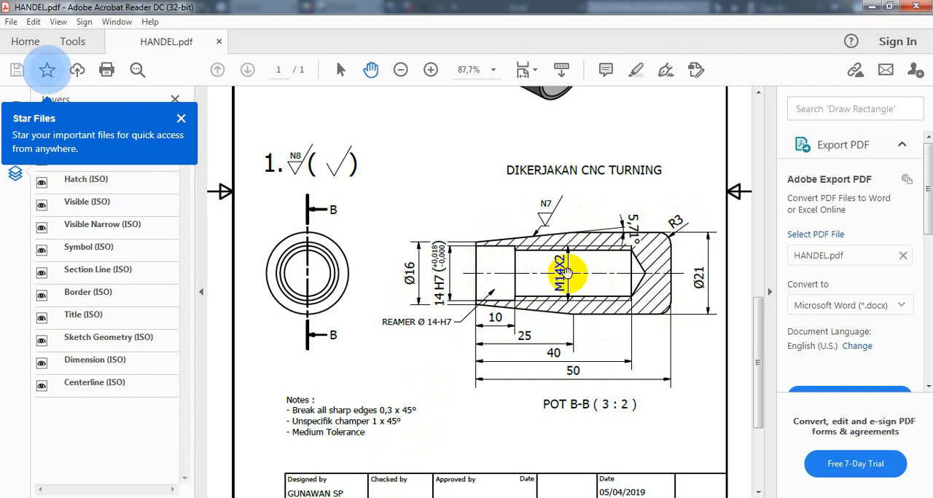
left_click(407, 497)
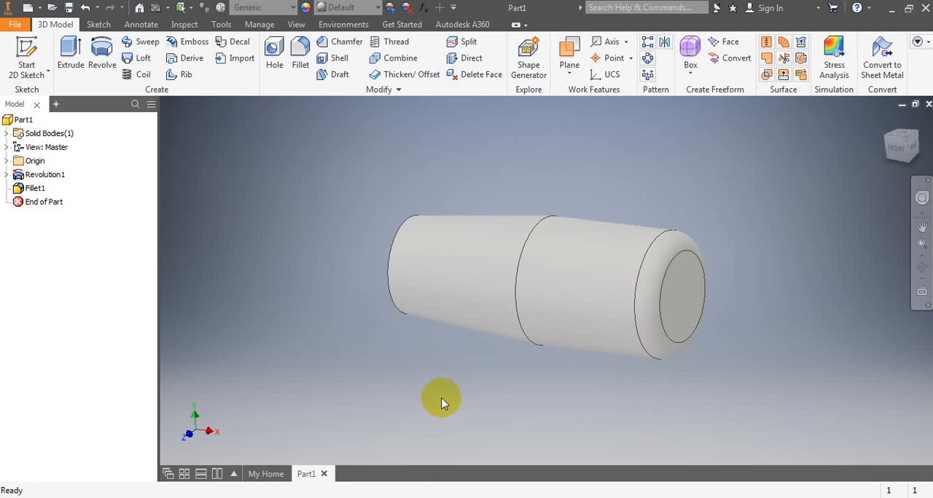
left_click(921, 271)
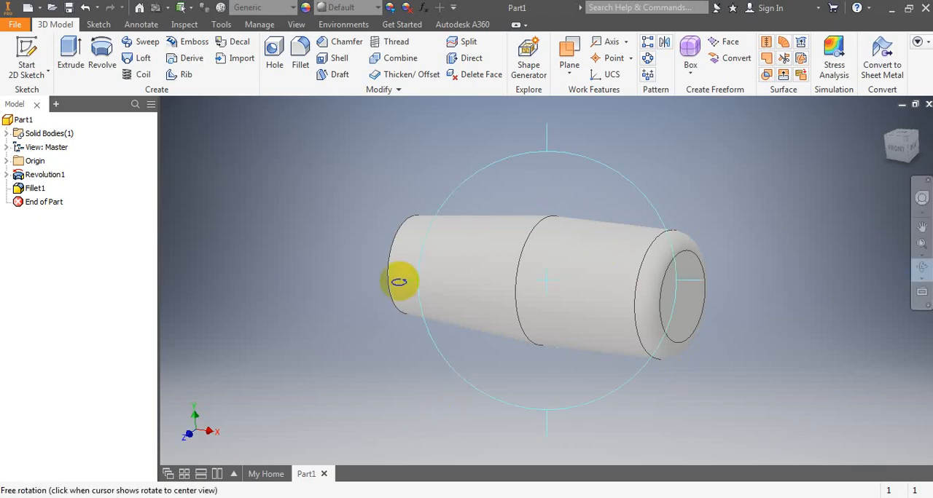
left_click_drag(432, 285, 532, 292)
right_click(583, 174)
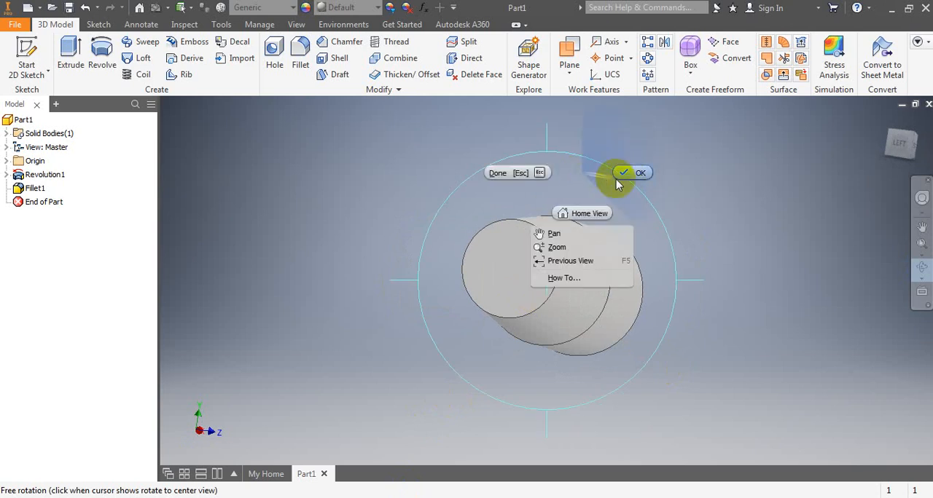
left_click(624, 174)
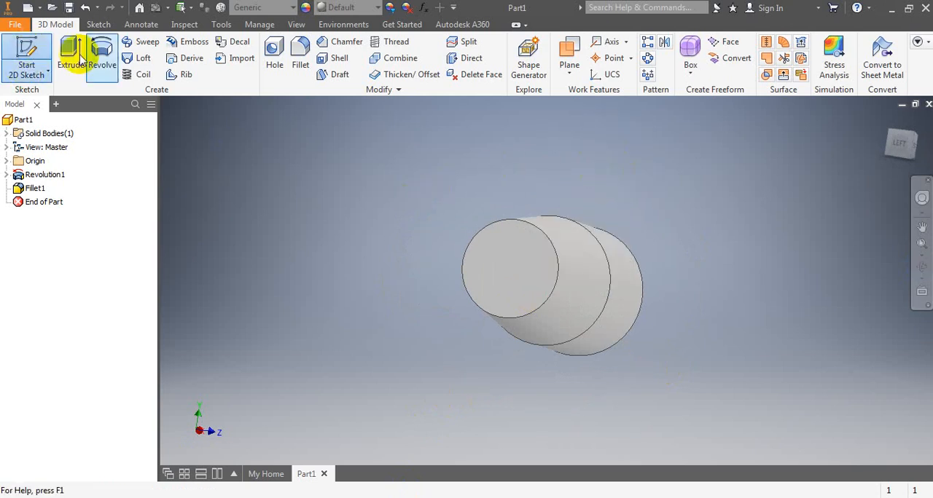
left_click(513, 264)
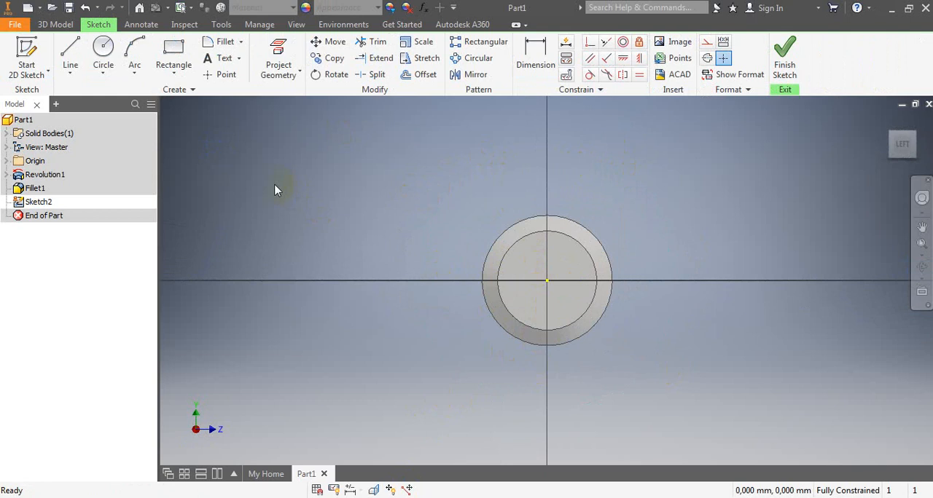
- Draw a 14 mm diameter circle centred on the origin of the narrow end face and finish the sketch
left_click(104, 51)
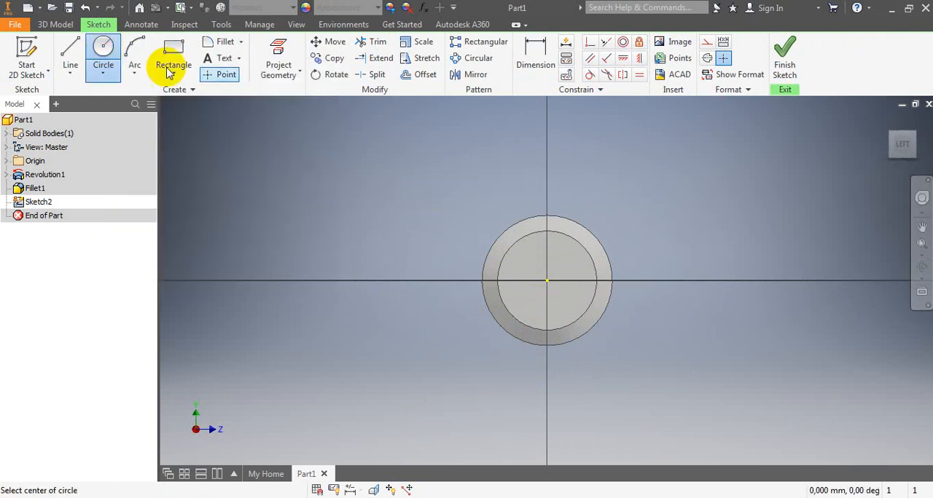
left_click(547, 281)
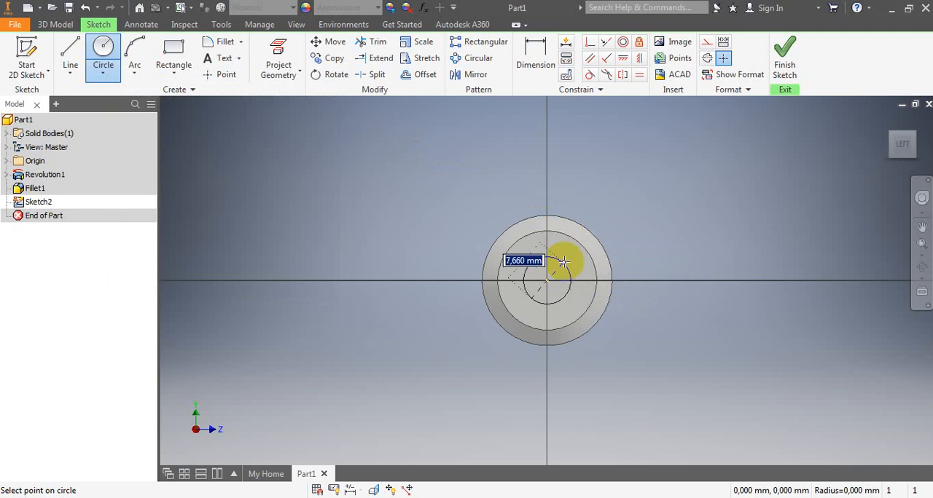
type("1")
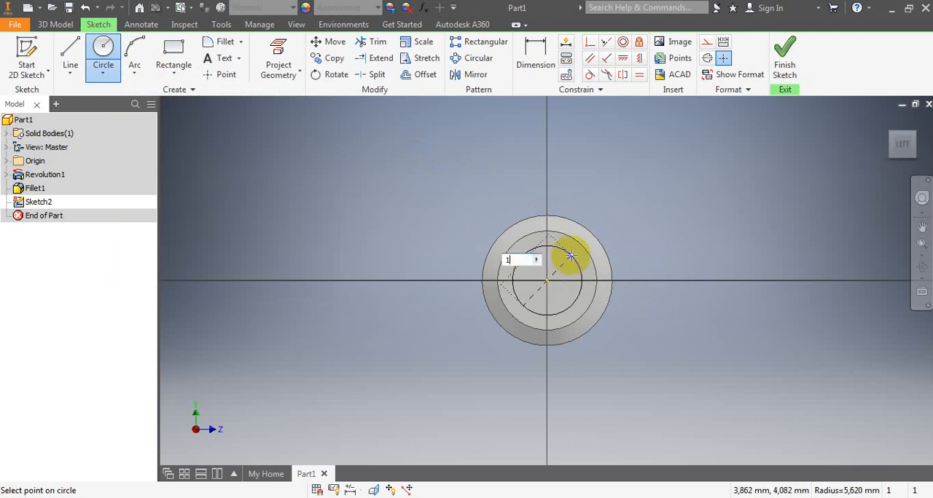
type("4")
key("Return")
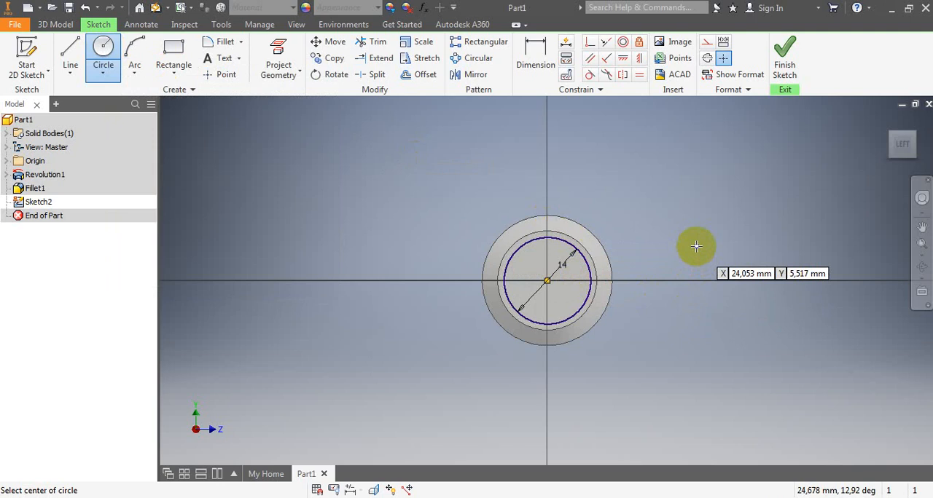
left_click(782, 63)
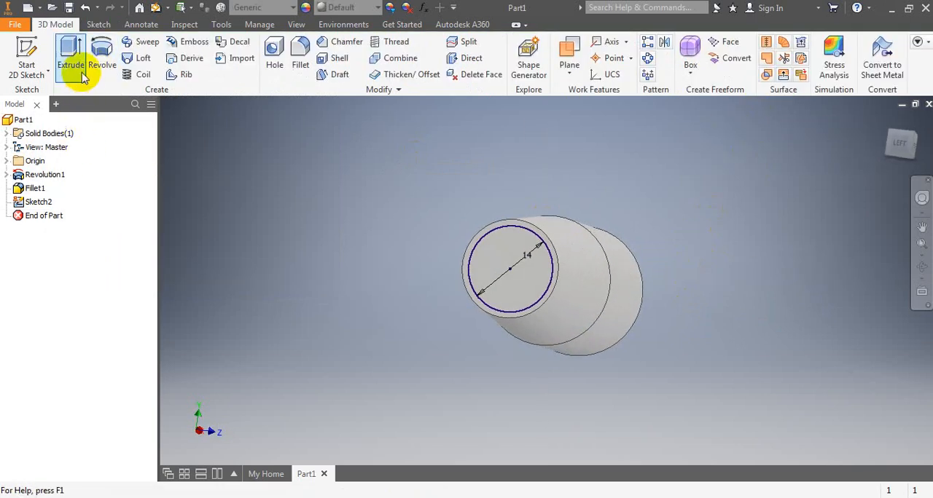
- Extrude the 14 mm circle as a cut 10 mm deep into the handle body
left_click(80, 73)
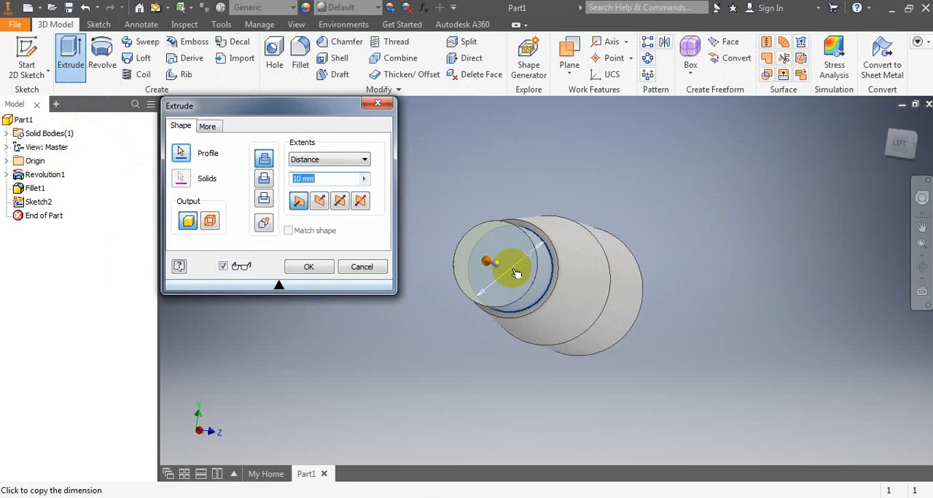
scroll(493, 261, "down", 2)
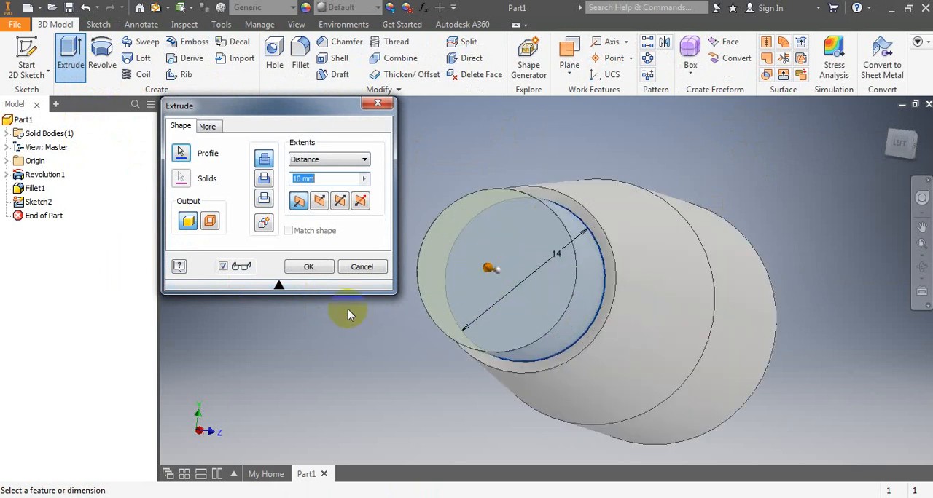
left_click(322, 203)
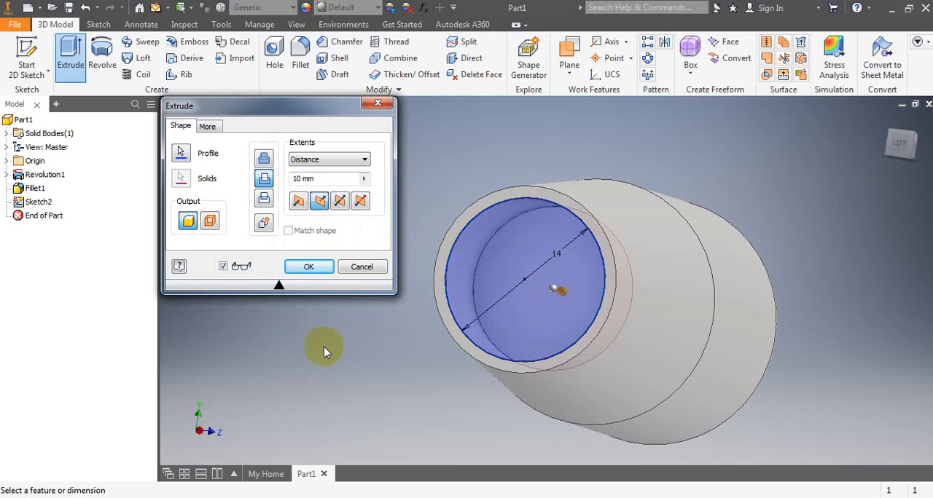
left_click(309, 267)
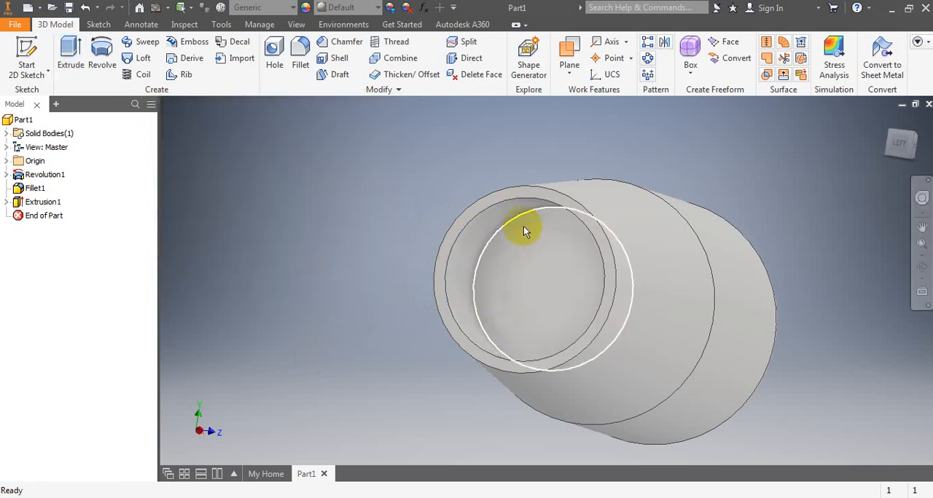
- Open a new 2D sketch on the floor of the 14 mm bore and place a centre point at the origin
left_click(922, 270)
mouse_move(533, 256)
left_mouse_down()
mouse_move(506, 303)
mouse_move(507, 268)
mouse_move(495, 254)
mouse_move(518, 238)
mouse_move(560, 236)
mouse_move(532, 210)
mouse_move(543, 251)
left_mouse_up()
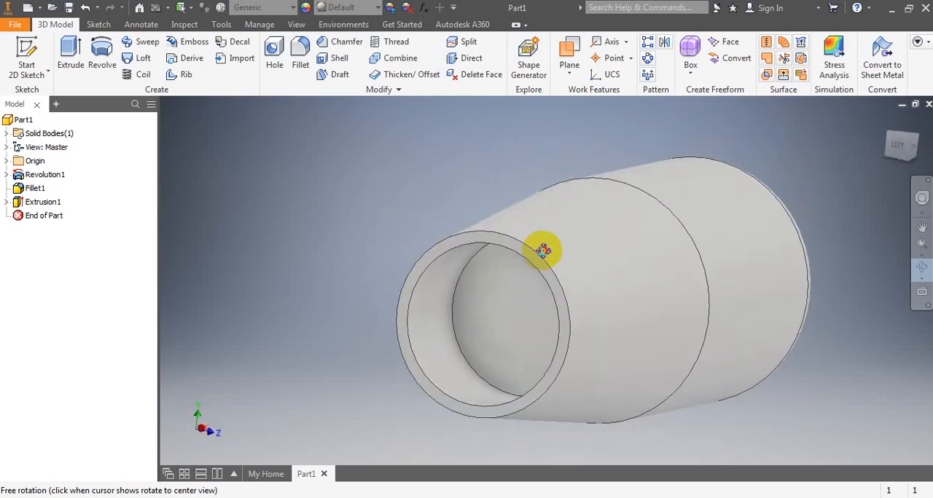
right_click(353, 144)
left_click(377, 139)
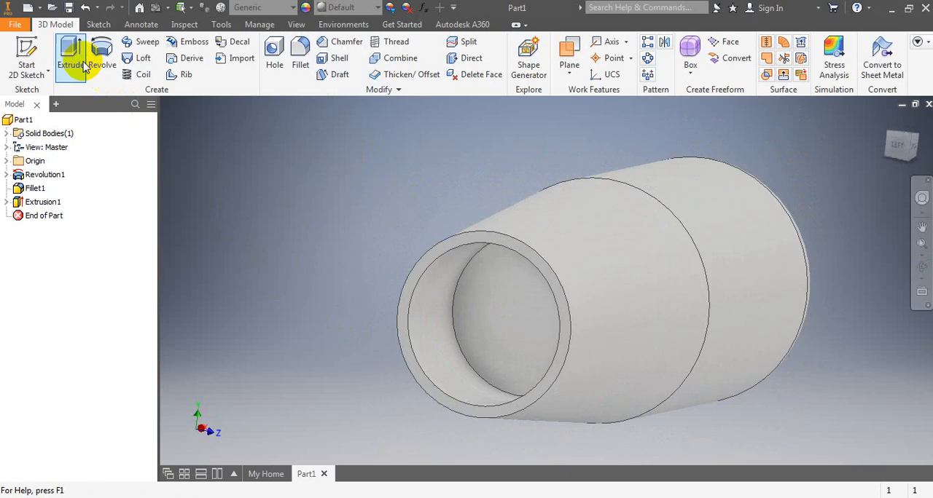
left_click(30, 55)
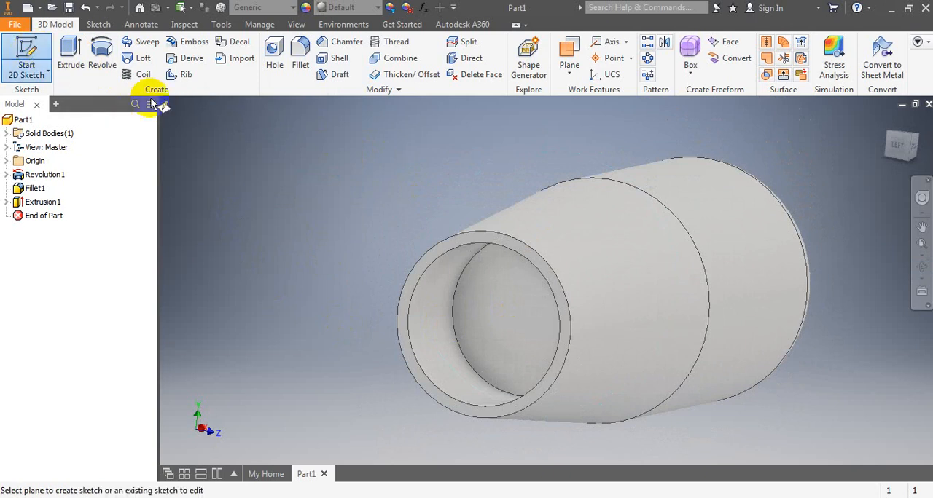
left_click(504, 311)
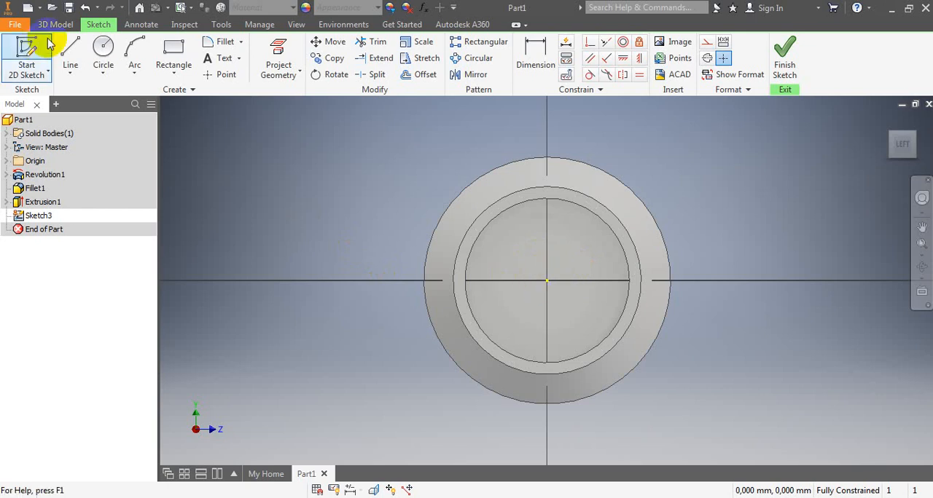
left_click(64, 27)
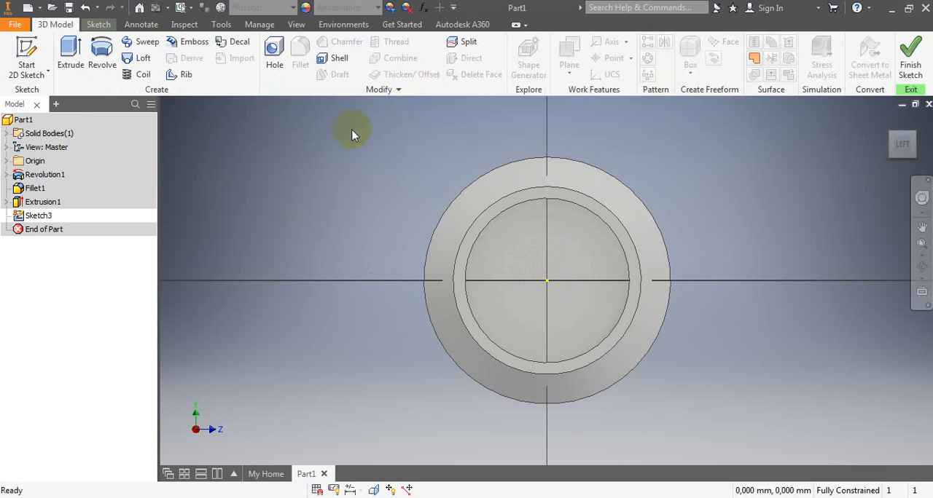
left_click(98, 24)
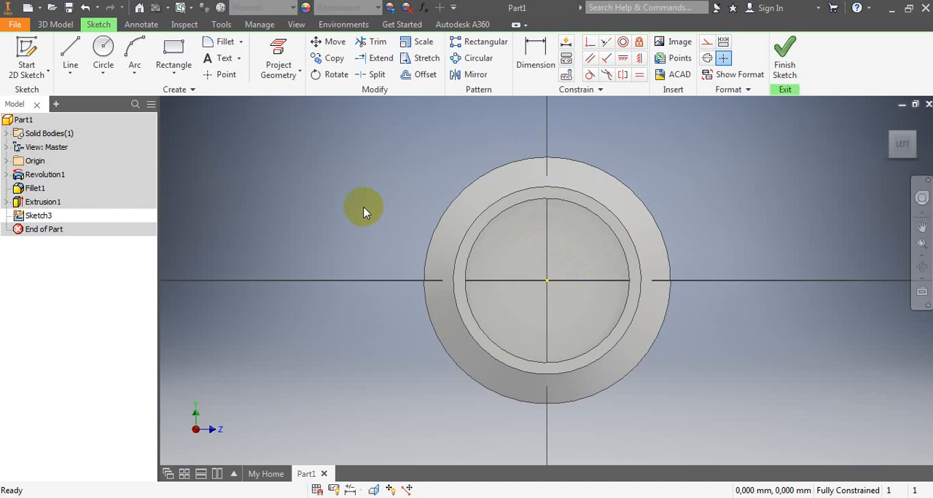
left_click(217, 77)
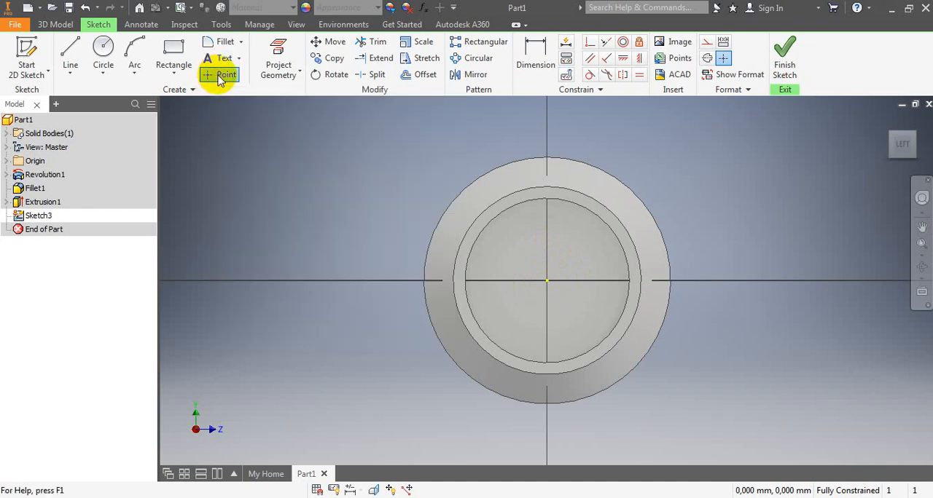
left_click(547, 280)
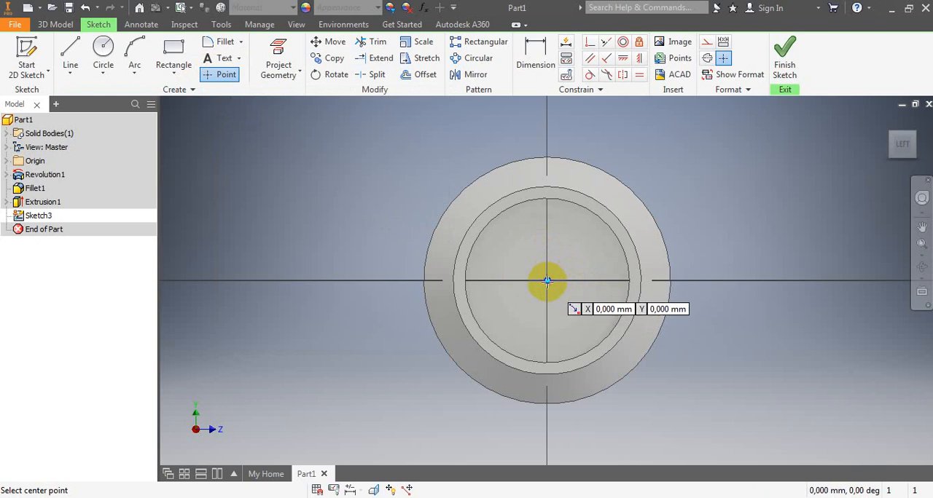
- Finish the centre-point sketch and start a tapped hole on that point with Distance termination and a 30 mm drill depth
left_click(784, 56)
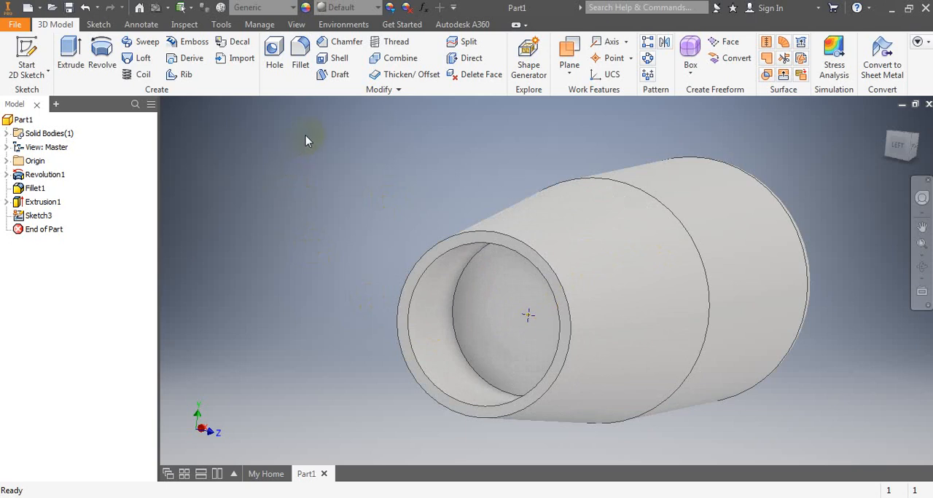
left_click(275, 67)
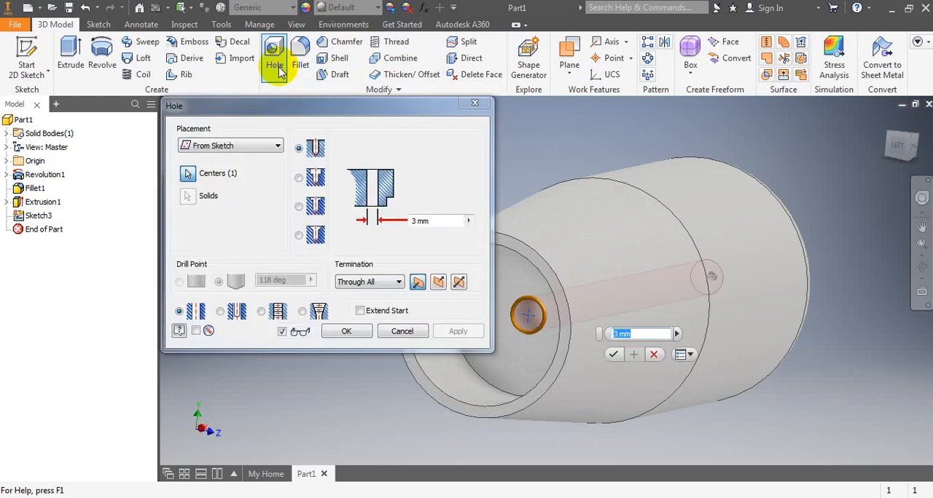
left_click_drag(375, 106, 271, 106)
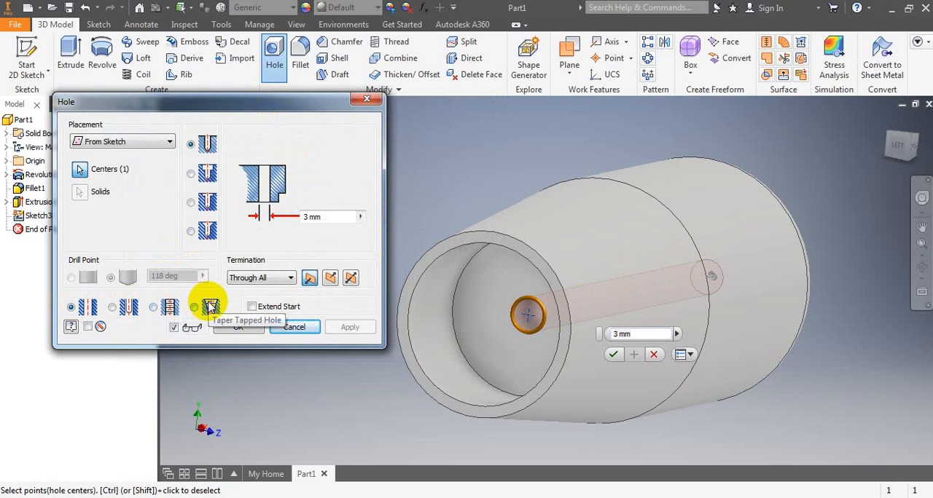
left_click(154, 307)
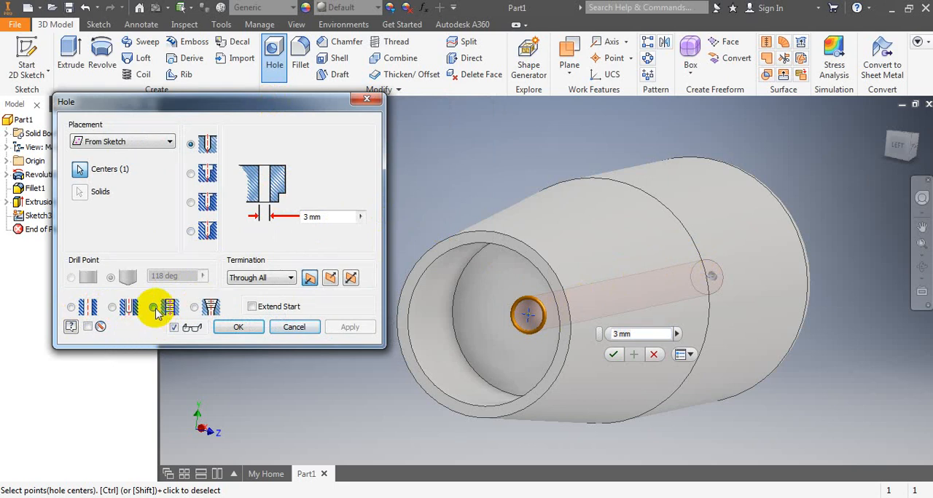
left_click(290, 279)
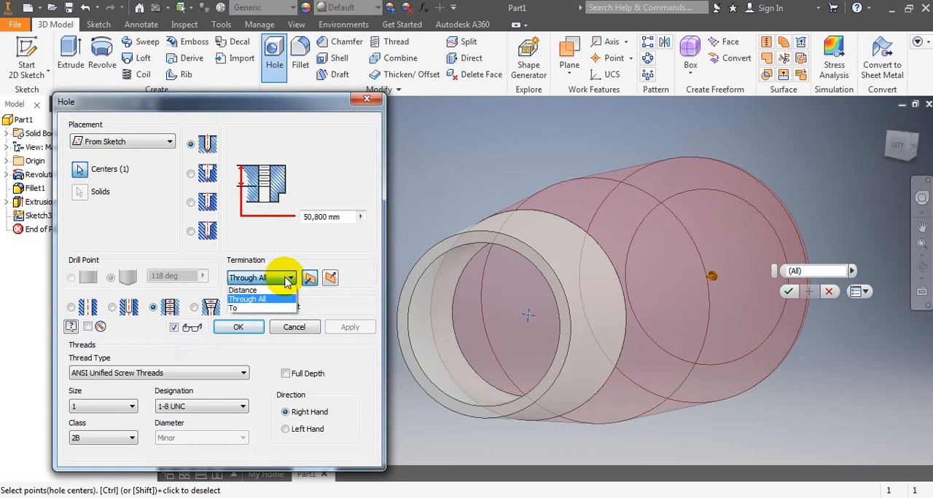
left_click(255, 291)
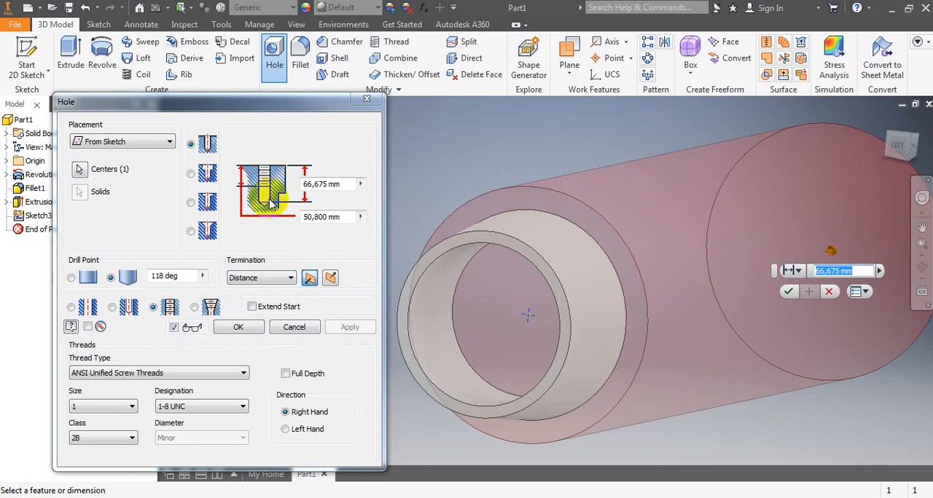
left_click(322, 187)
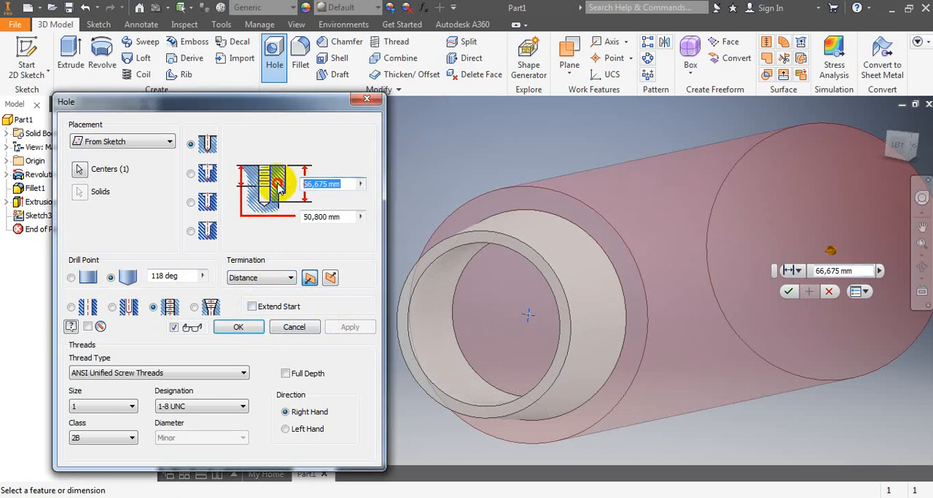
type("30")
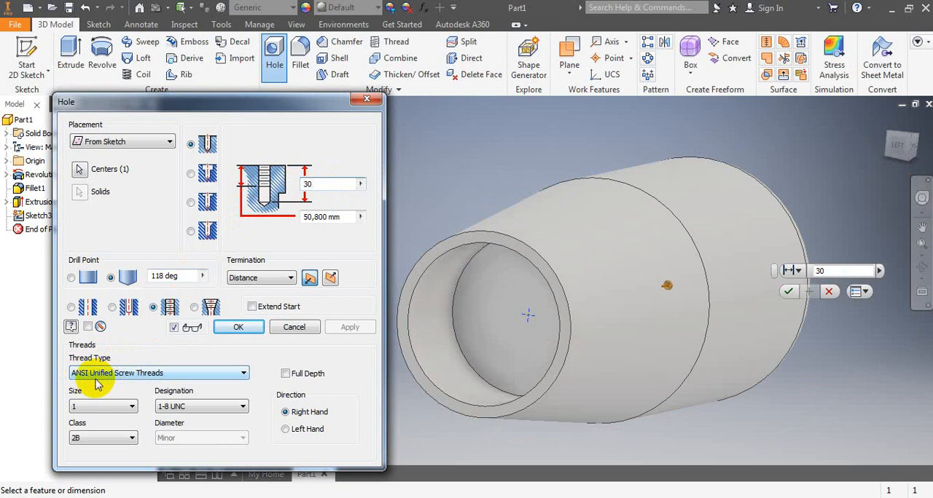
- Specify the hole's thread as ISO Metric profile, size 14, designation M14x2, class 6H
left_click(243, 374)
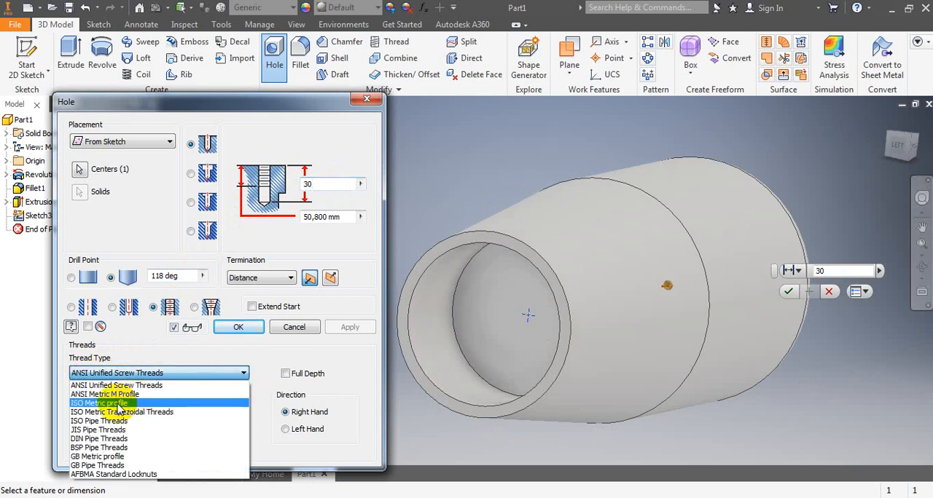
left_click(102, 403)
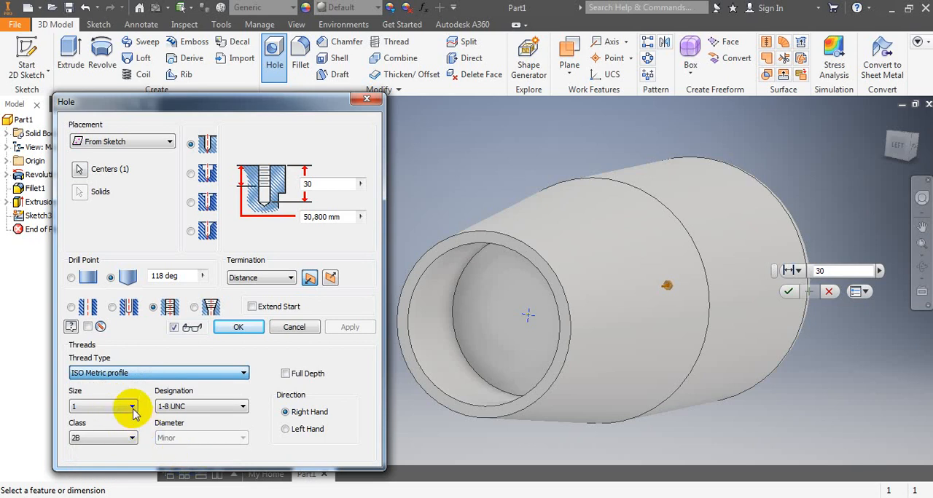
left_click(133, 410)
left_click(133, 411)
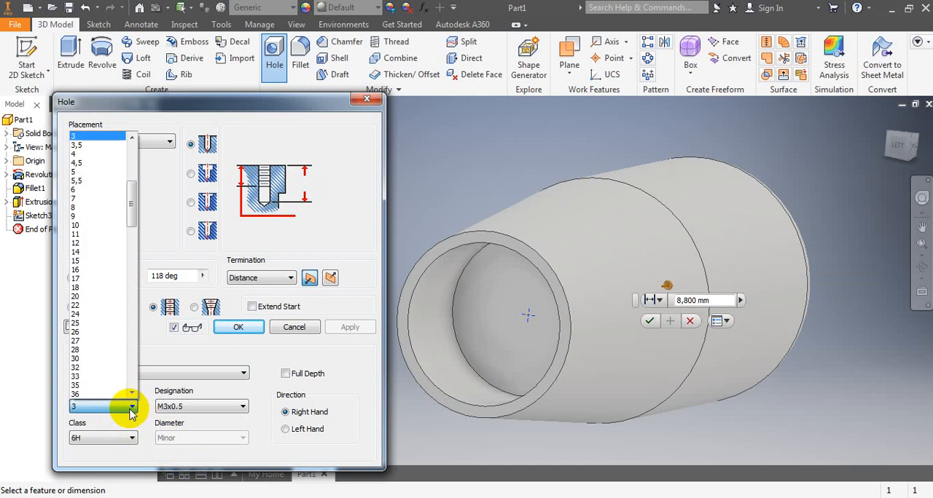
left_click(89, 252)
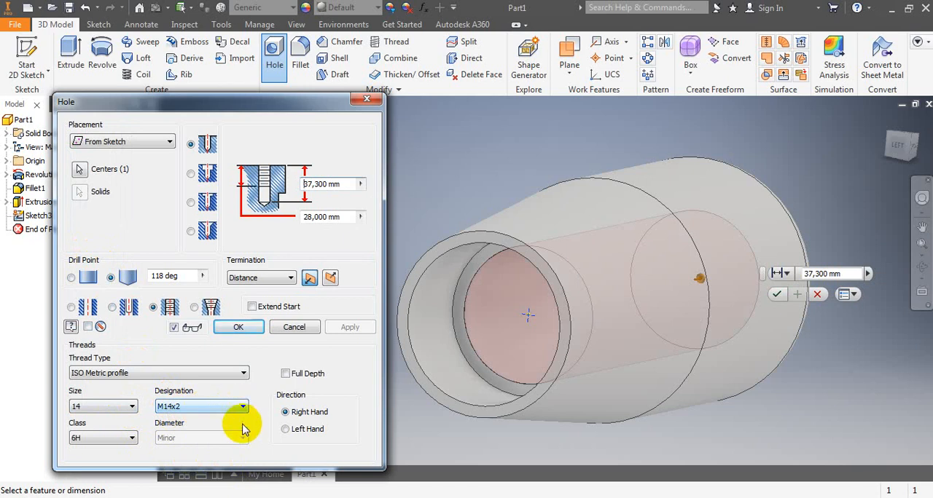
left_click(132, 438)
left_click(80, 451)
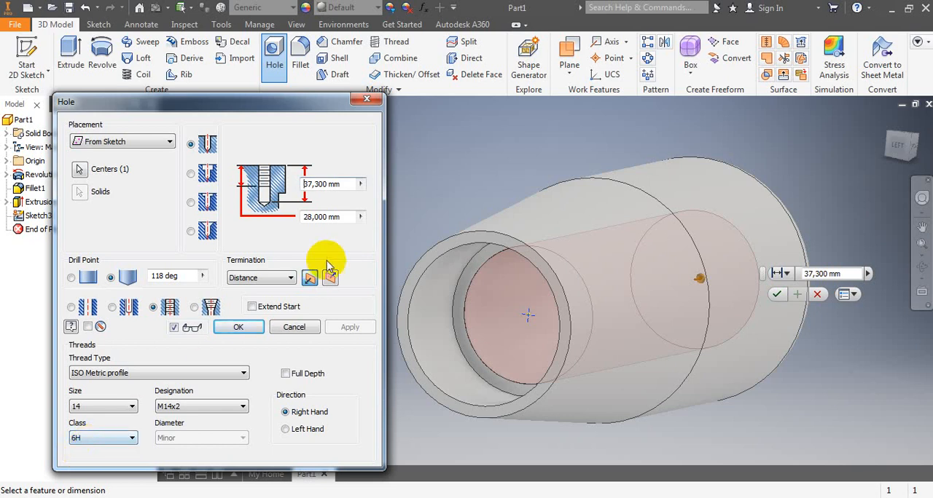
- Set both the drill depth and the thread depth of the M14x2 hole to 30 mm
double_click(346, 184)
type("30")
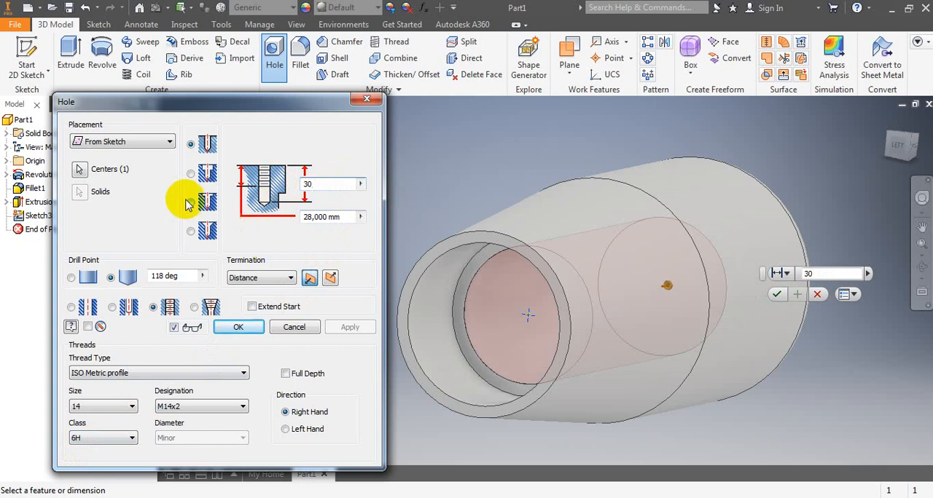
key("BackSpace")
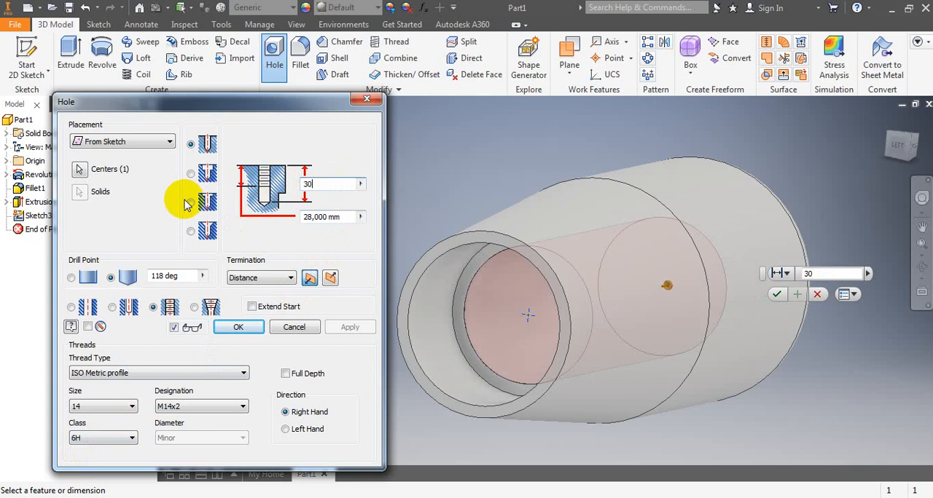
left_click(360, 217)
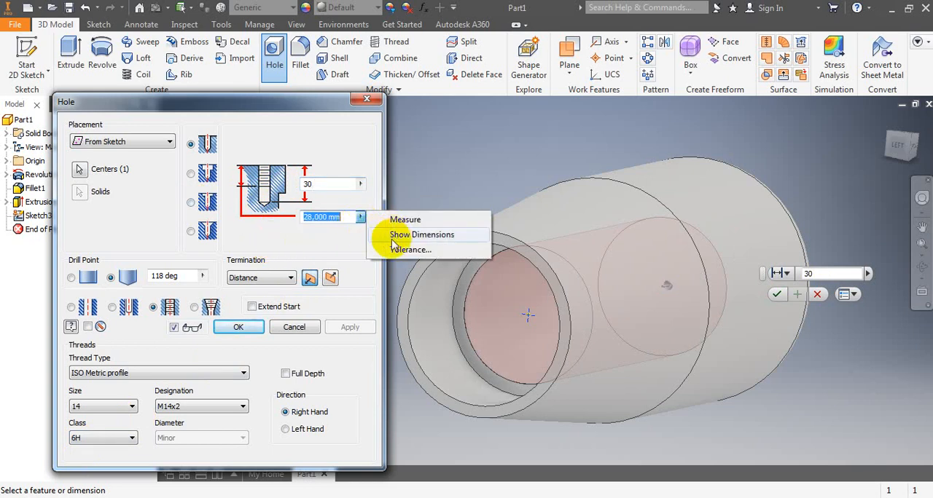
left_click(348, 219)
double_click(334, 216)
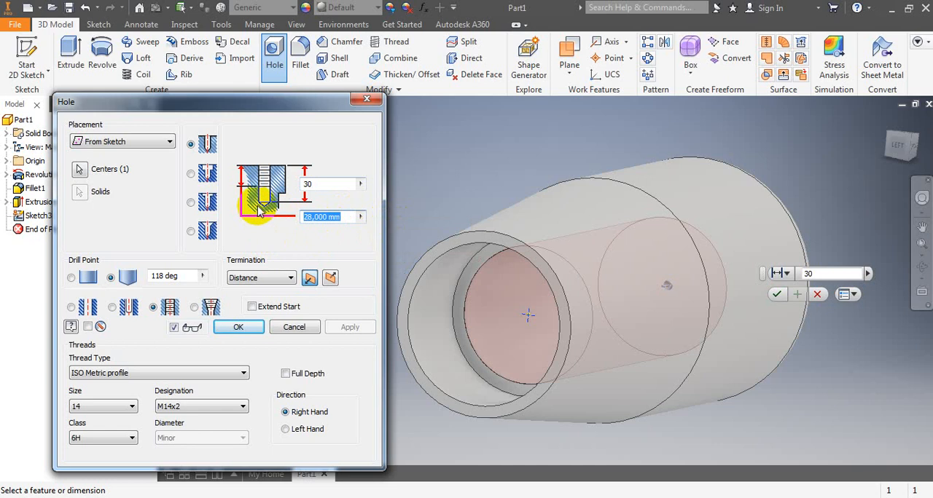
type("30")
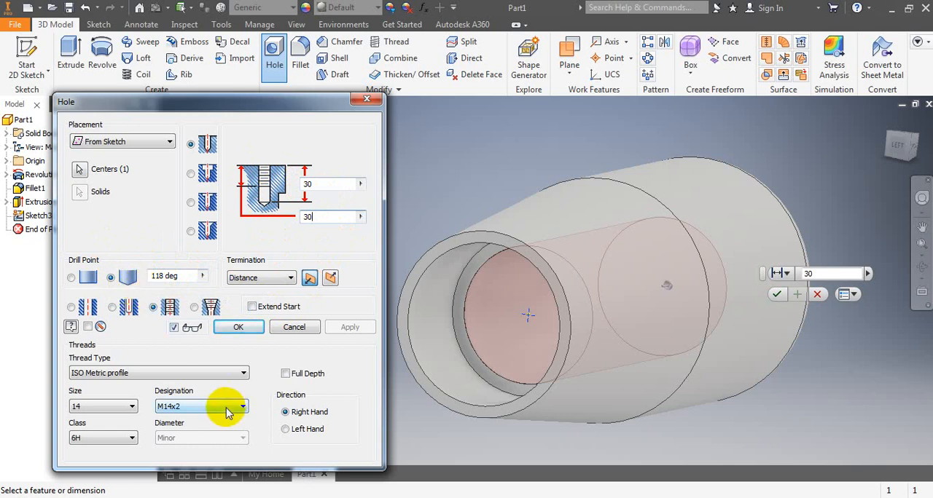
- Try the Through All termination, return to Distance with a 30 mm drill depth, and create the threaded hole
left_click(290, 279)
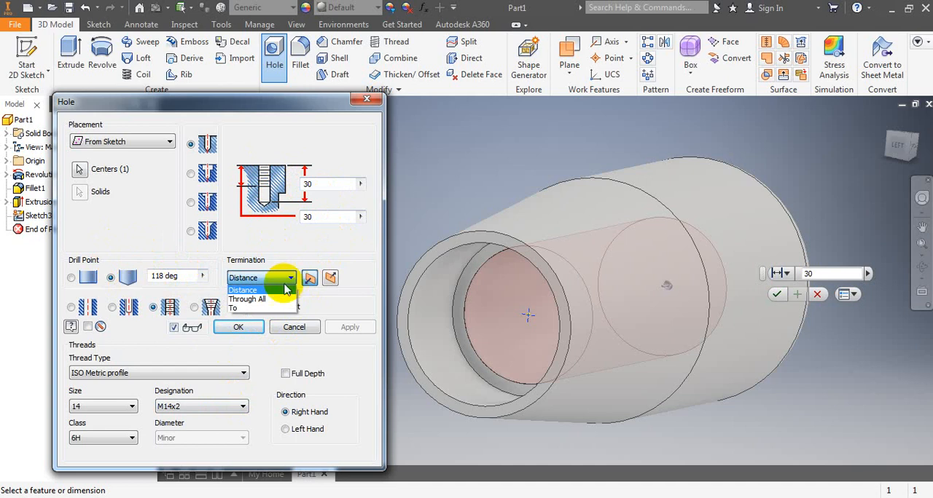
left_click(266, 300)
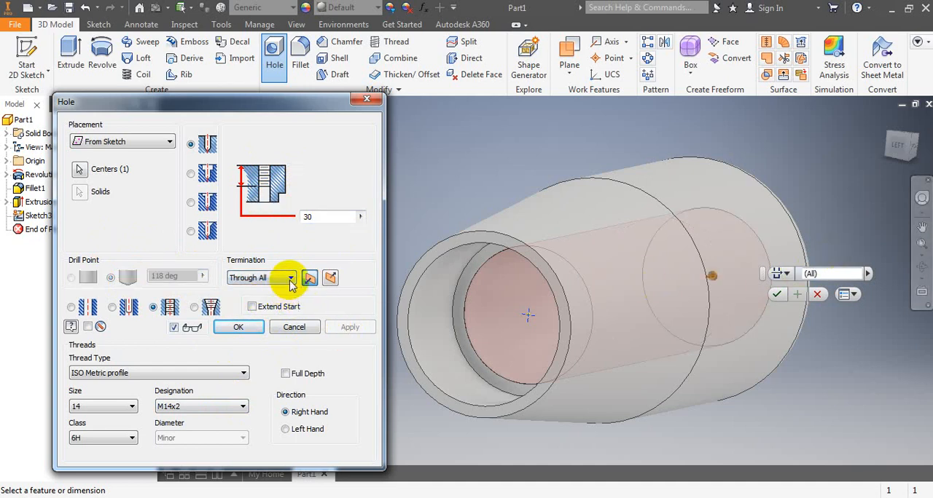
left_click(290, 283)
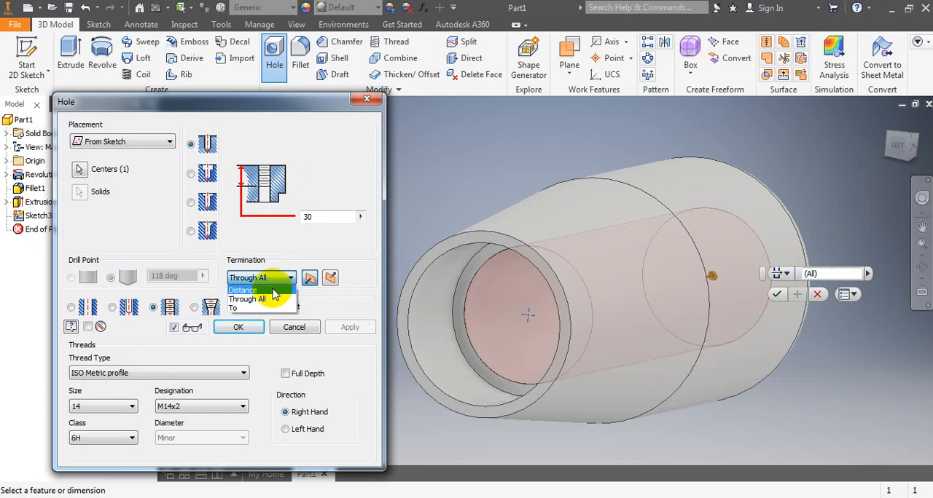
left_click(273, 289)
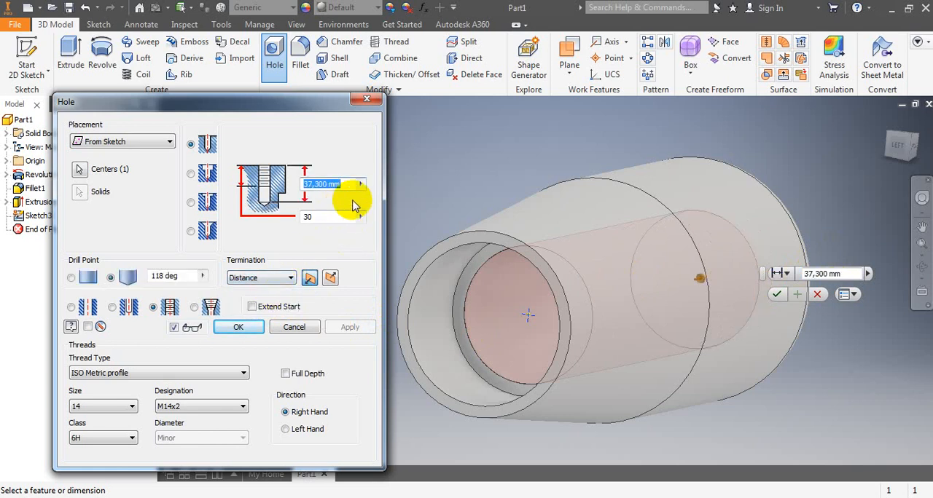
type("30")
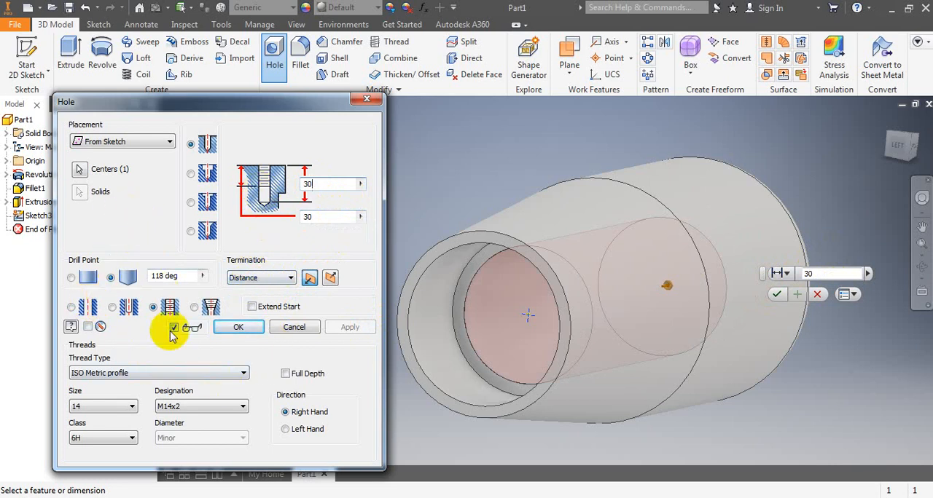
left_click(240, 327)
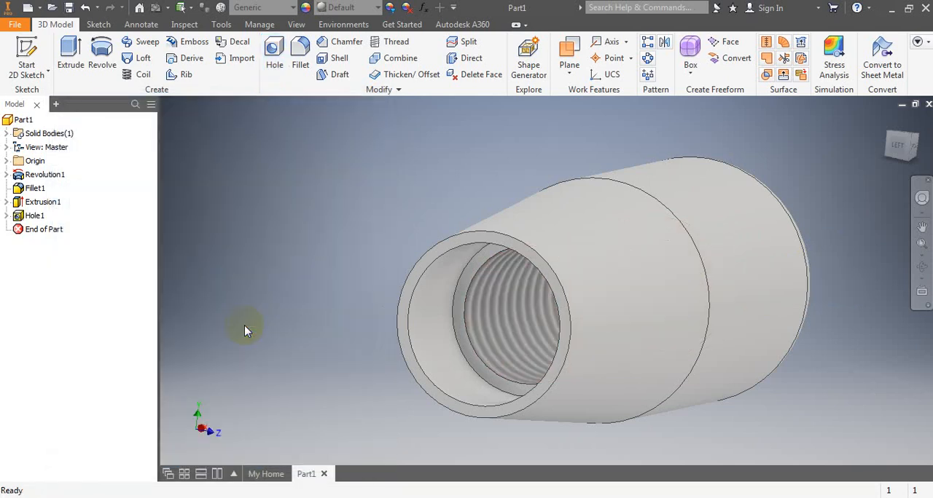
- Examine the threaded bore and the outer shape of the handle from several angles
left_click(923, 268)
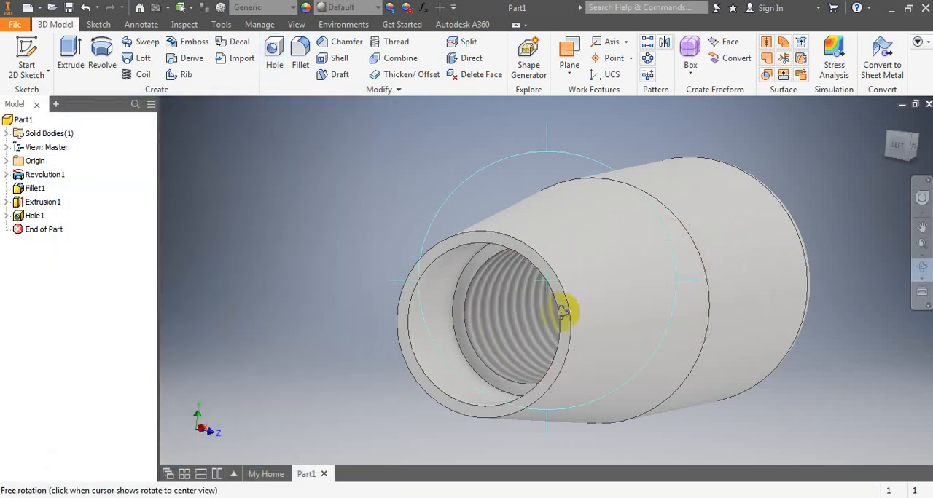
left_click_drag(512, 330, 579, 292)
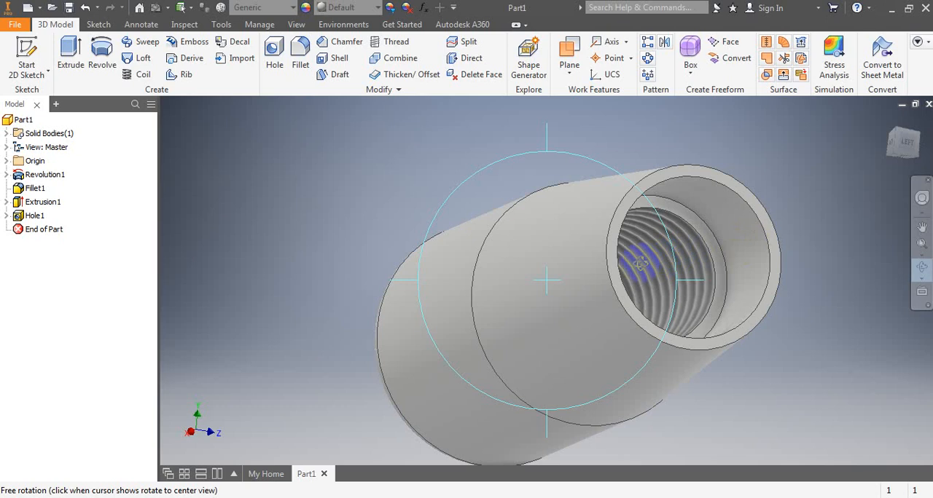
left_click_drag(659, 261, 518, 321)
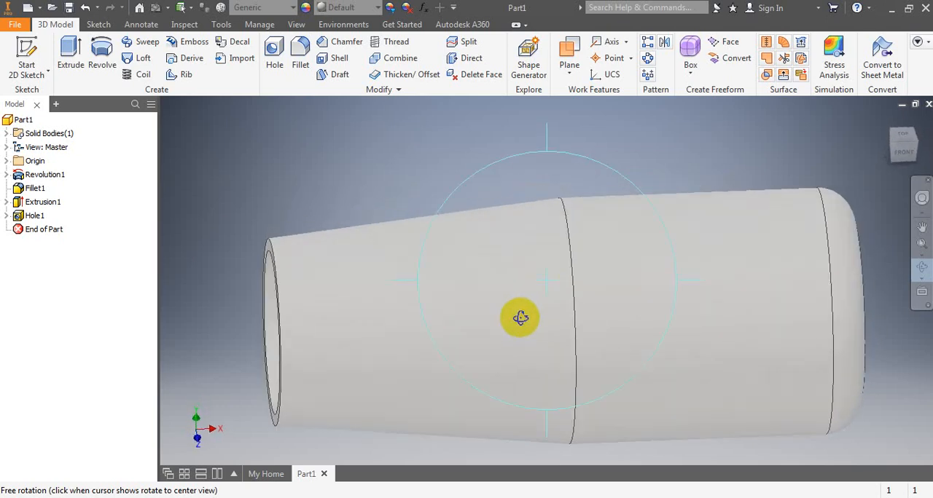
scroll(518, 311, "down", 5)
scroll(549, 332, "up", 3)
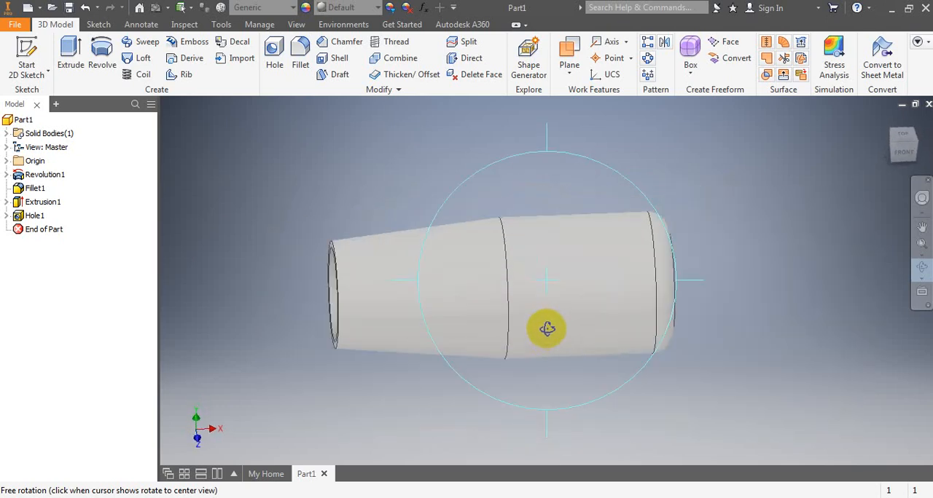
right_click(734, 161)
left_click(771, 162)
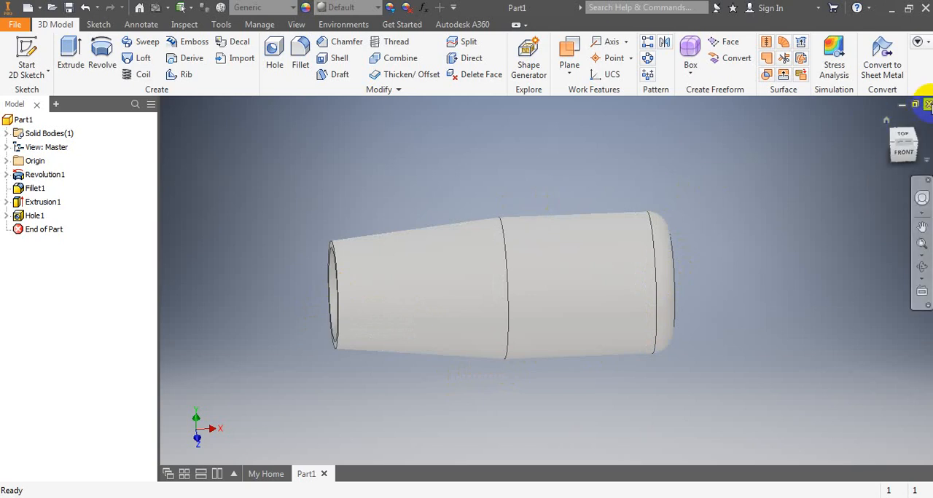
- Close the part and save it as HANDLE UKK in the HANDLE UKK folder
left_click(927, 105)
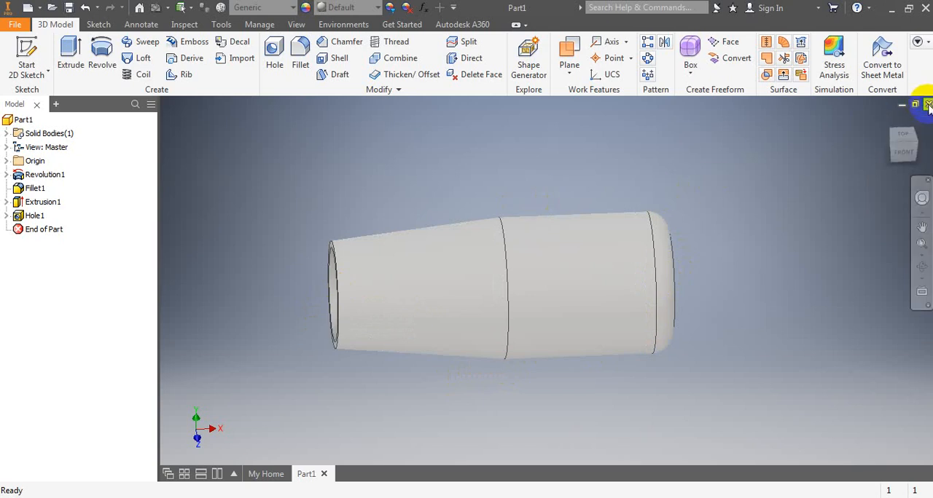
left_click(350, 283)
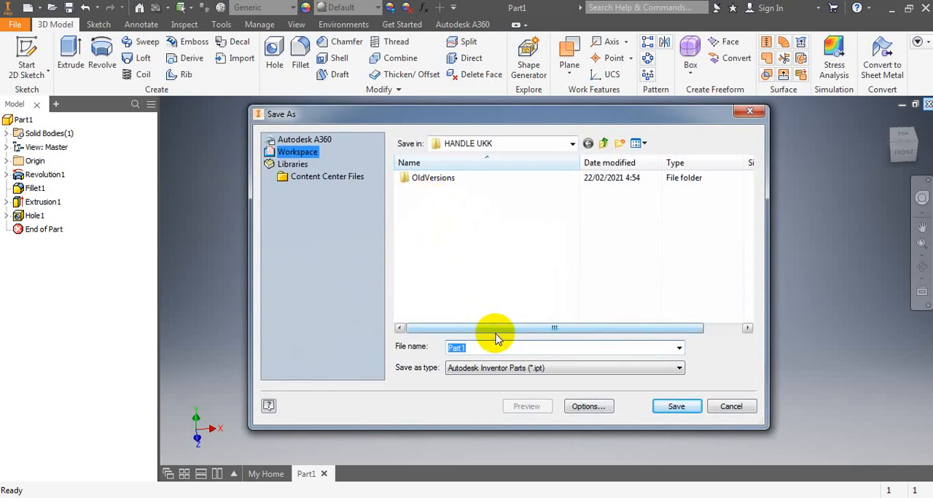
type("HANDLE UKK")
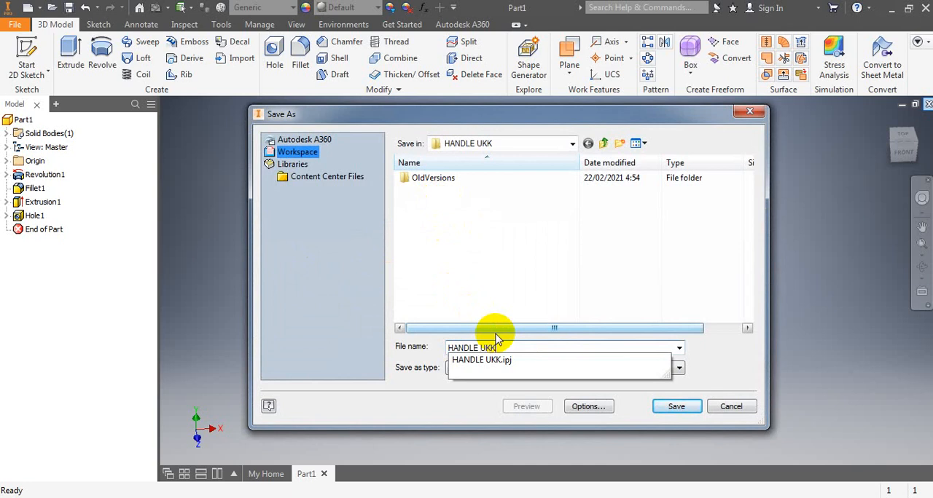
left_click(680, 408)
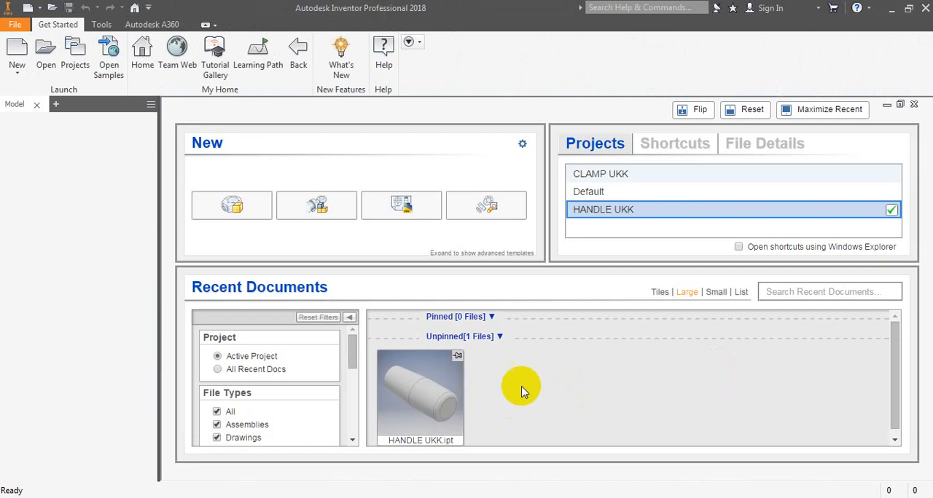
- Create a new drawing from the metric ISO.idw template in the HANDLE UKK project
mouse_move(465, 412)
mouse_move(395, 425)
left_click(16, 55)
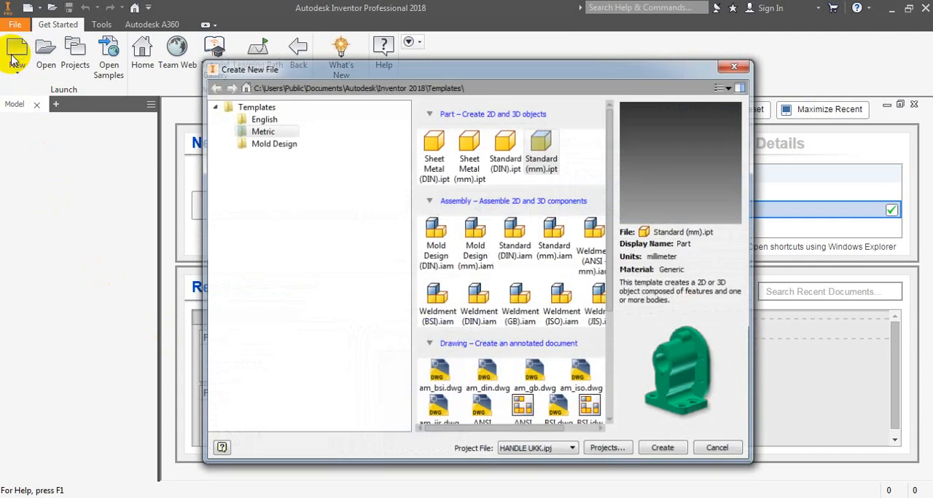
left_click(270, 130)
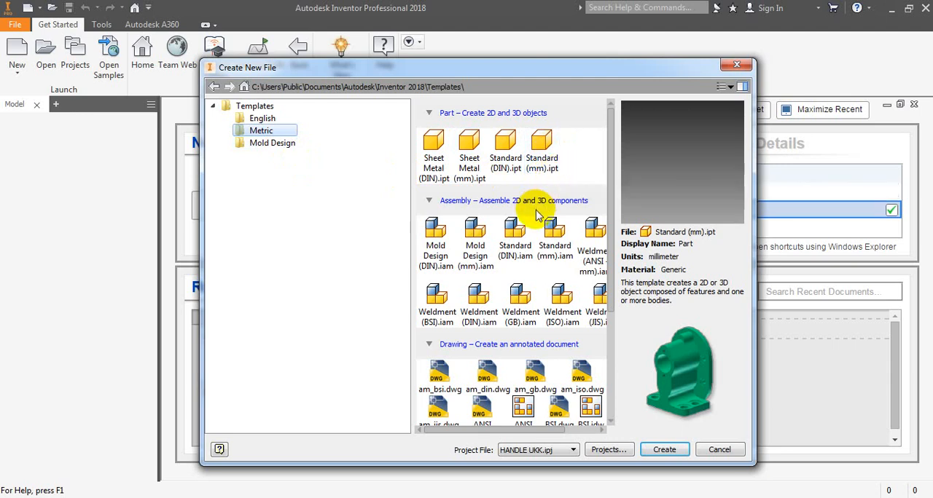
scroll(535, 213, "down", 4)
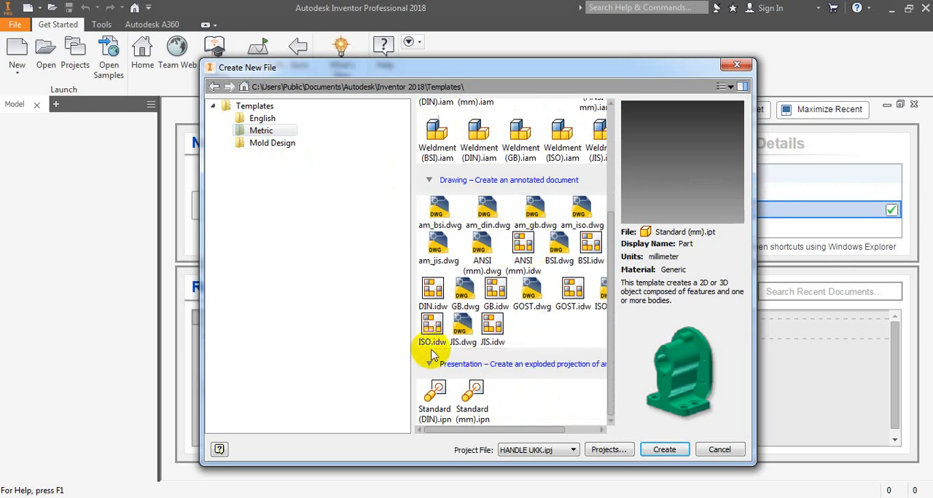
left_click(433, 328)
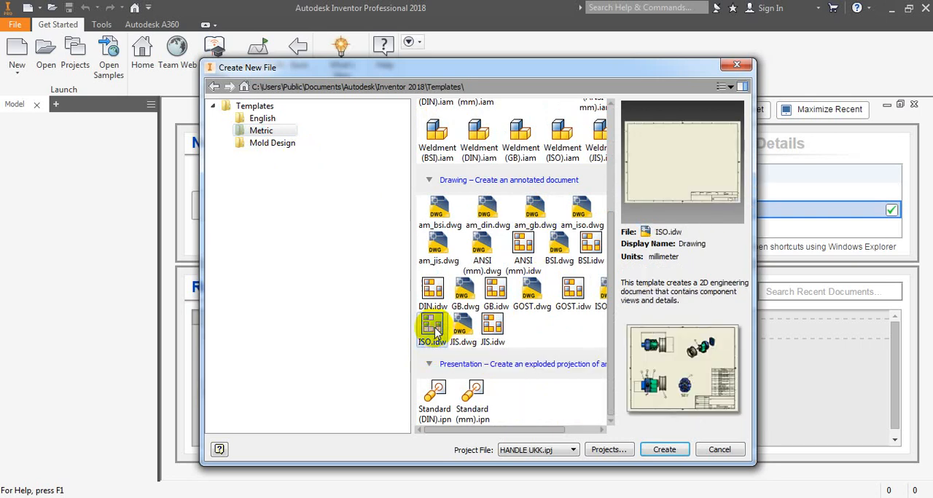
left_click(663, 450)
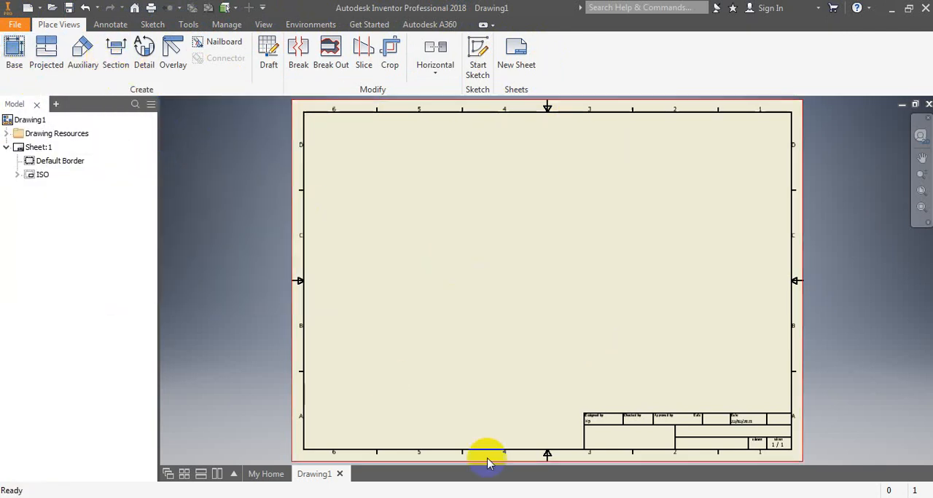
- Check the reference drawing HANDEL.pdf in Acrobat Reader, return to Inventor, and set the sheet to A4 in portrait orientation
left_click(424, 497)
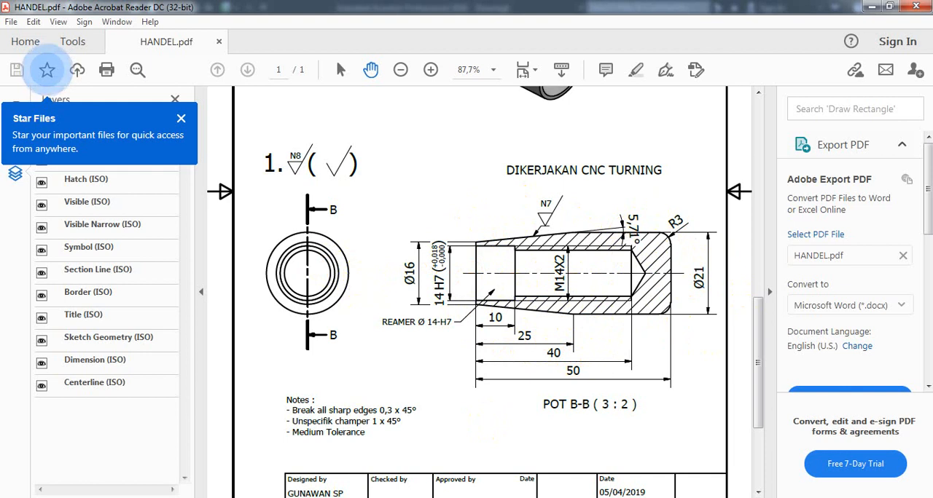
key("alt+Tab")
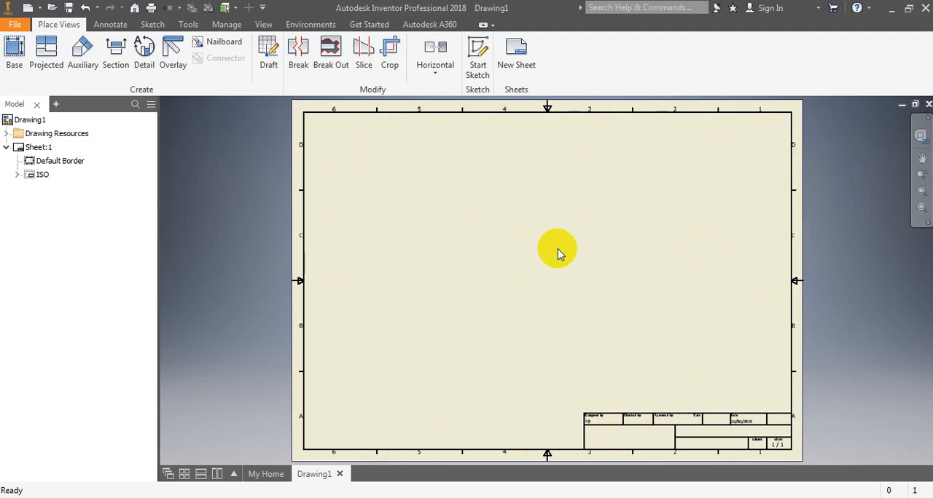
right_click(47, 149)
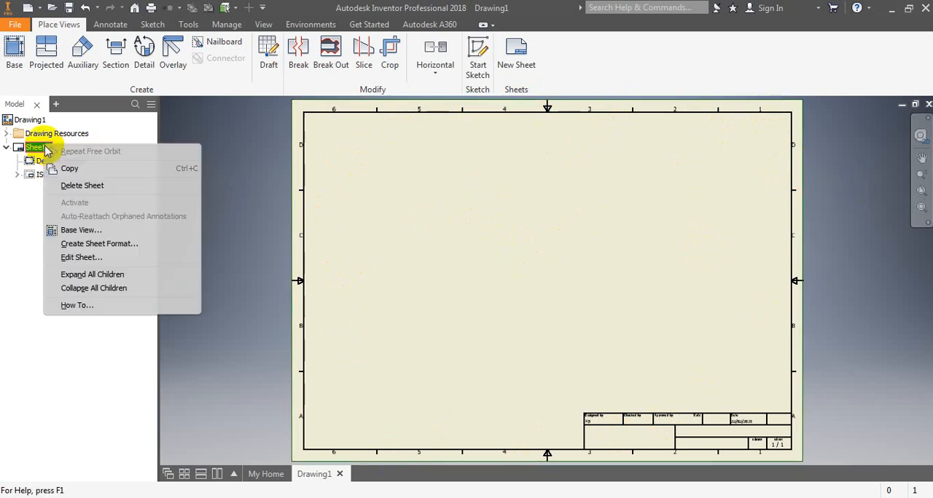
left_click(71, 257)
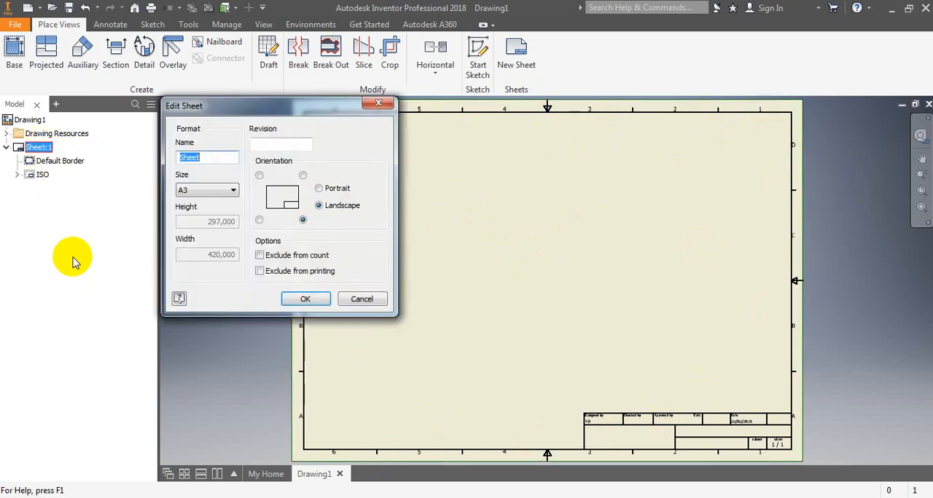
left_click(233, 192)
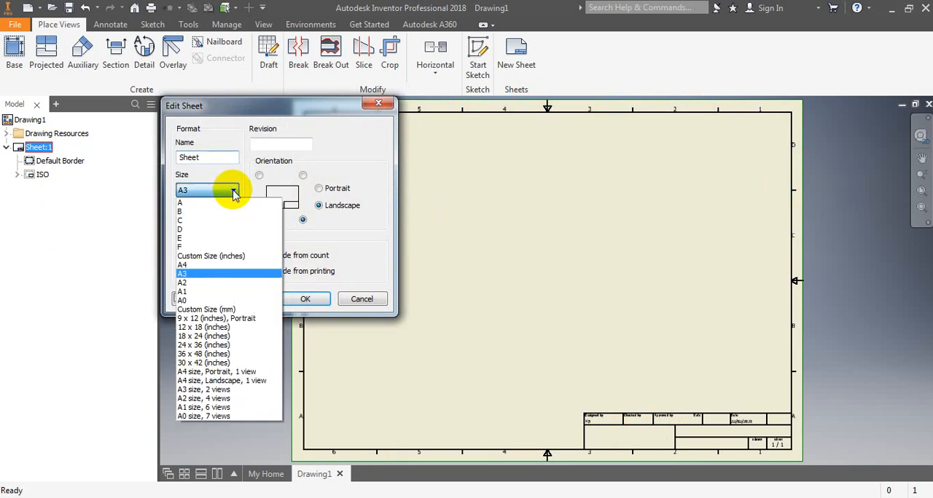
left_click(192, 266)
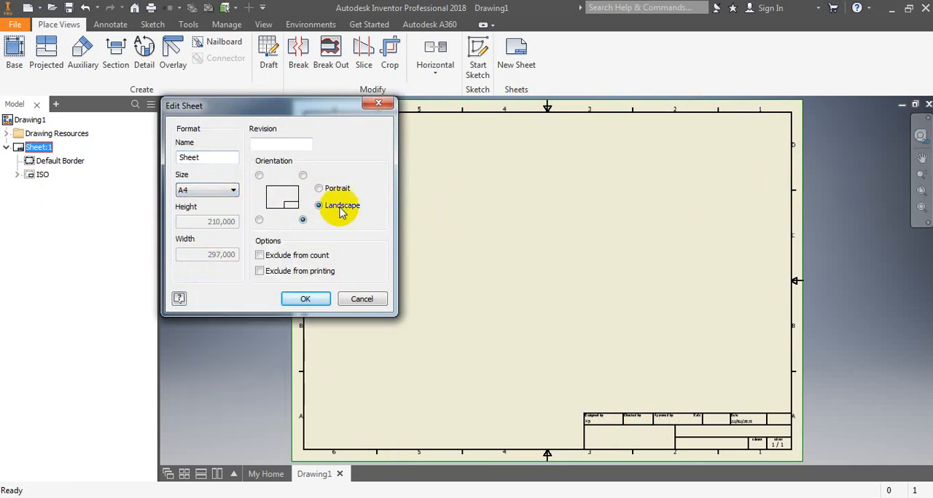
left_click(318, 189)
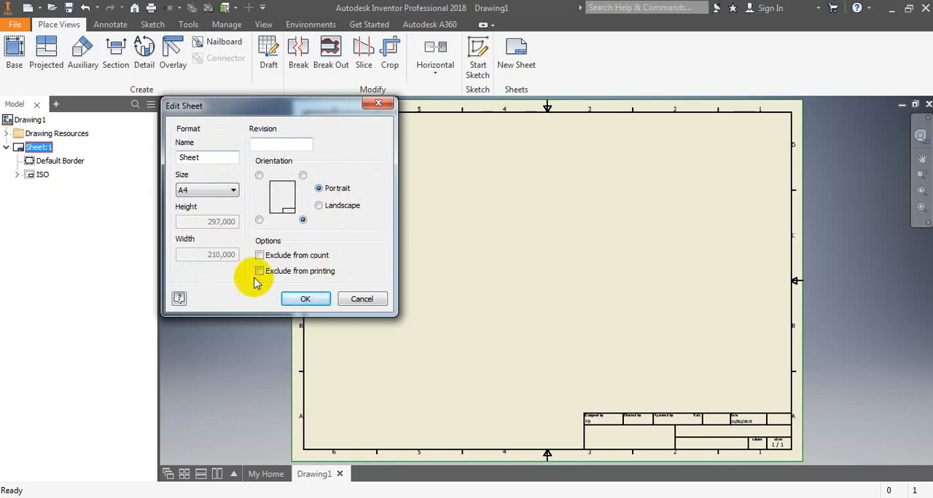
left_click(309, 298)
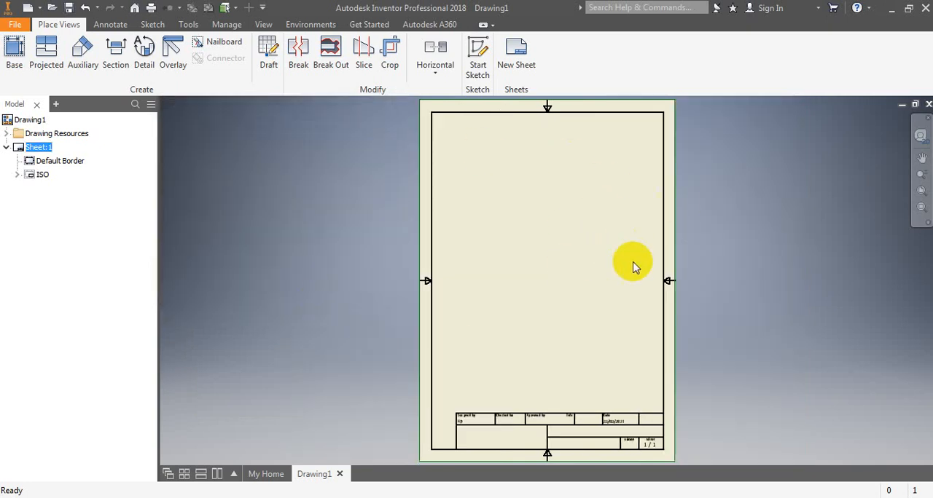
- Start a base view on the A4 sheet and load HANDLE UKK.ipt as its model
scroll(627, 208, "down", 3)
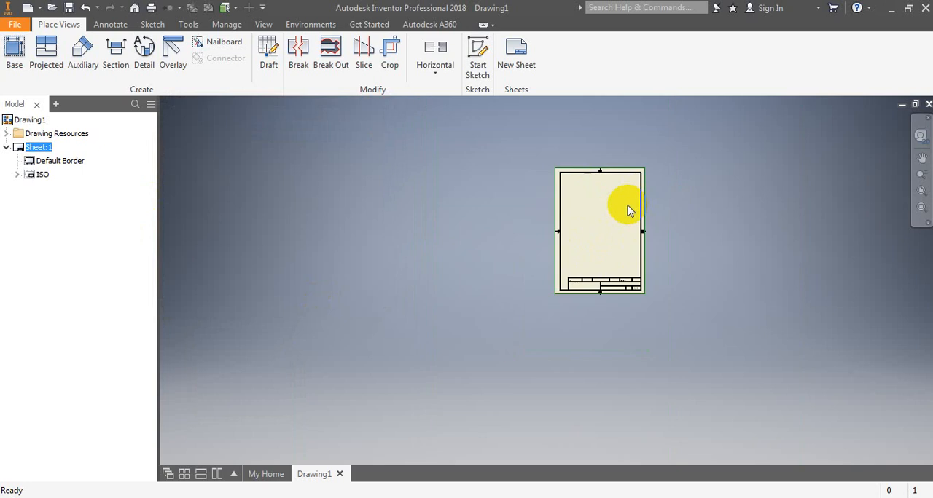
scroll(625, 217, "up", 2)
scroll(624, 217, "up", 4)
scroll(619, 219, "down", 2)
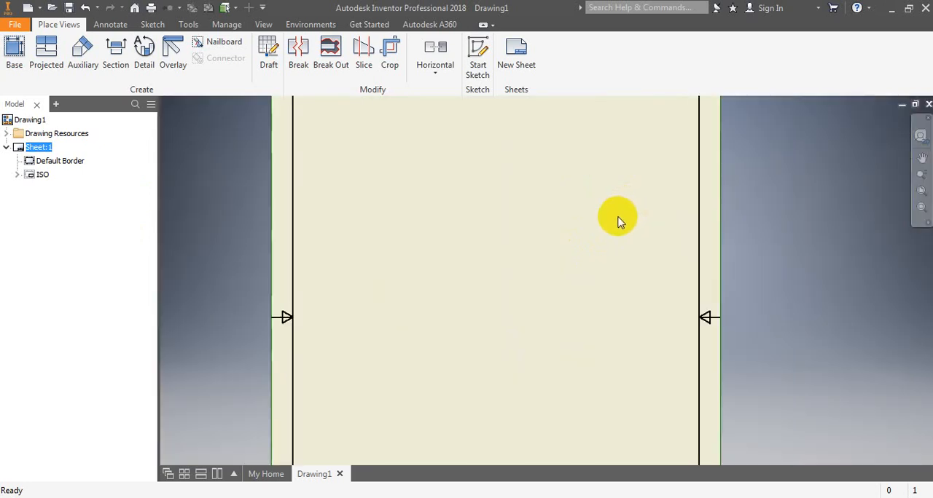
scroll(617, 221, "down", 4)
scroll(620, 162, "up", 2)
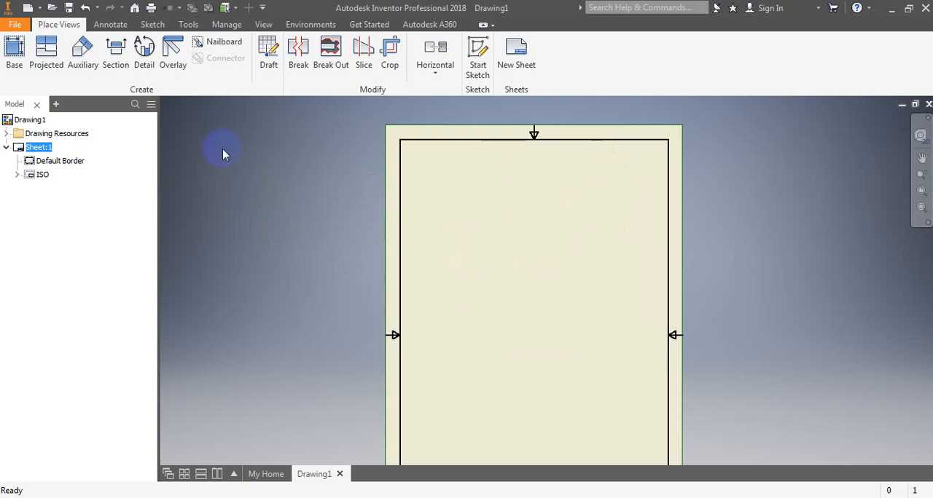
left_click(14, 51)
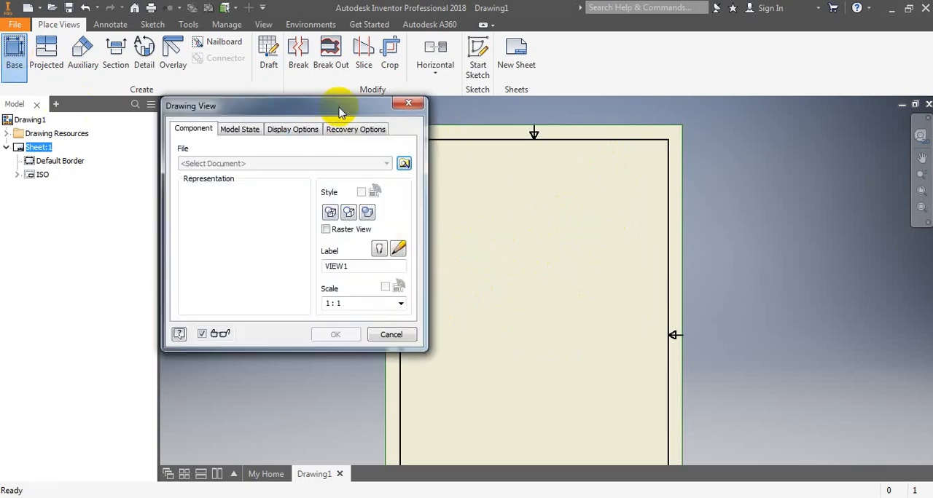
mouse_move(345, 106)
left_mouse_down()
mouse_move(227, 138)
mouse_move(242, 133)
left_mouse_up()
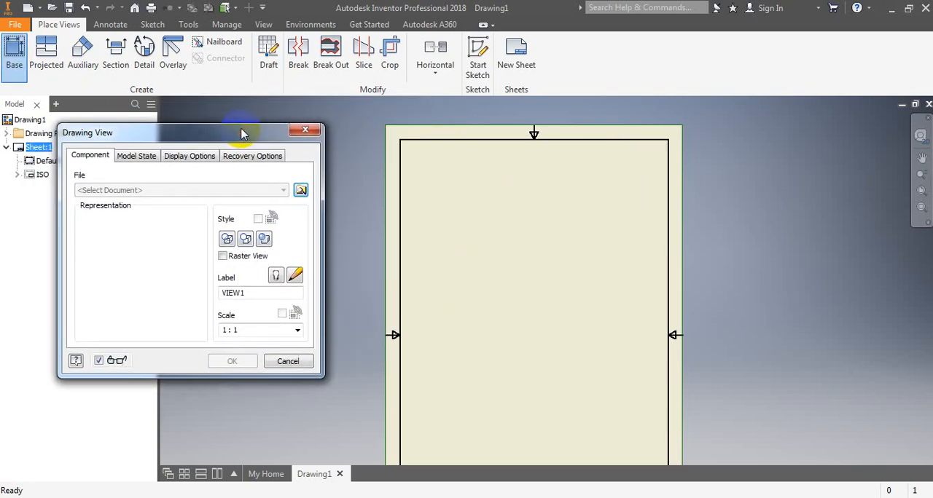
left_click(300, 190)
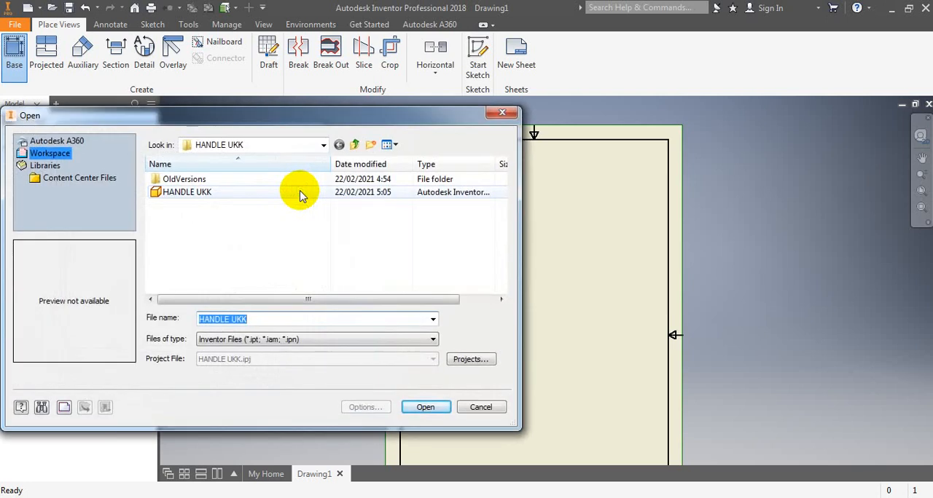
left_click(205, 196)
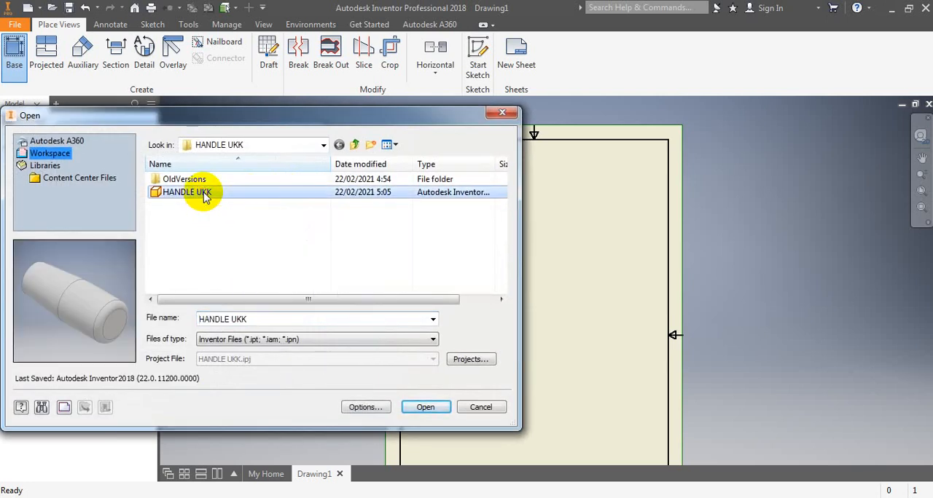
left_click(414, 408)
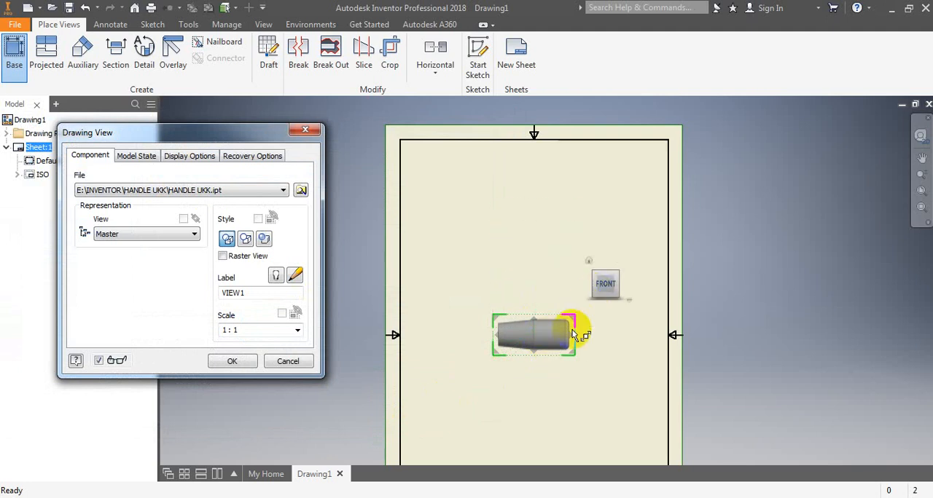
- Rotate the base view preview from Front to the Left orientation so it looks into the handle's bore
left_click(527, 338)
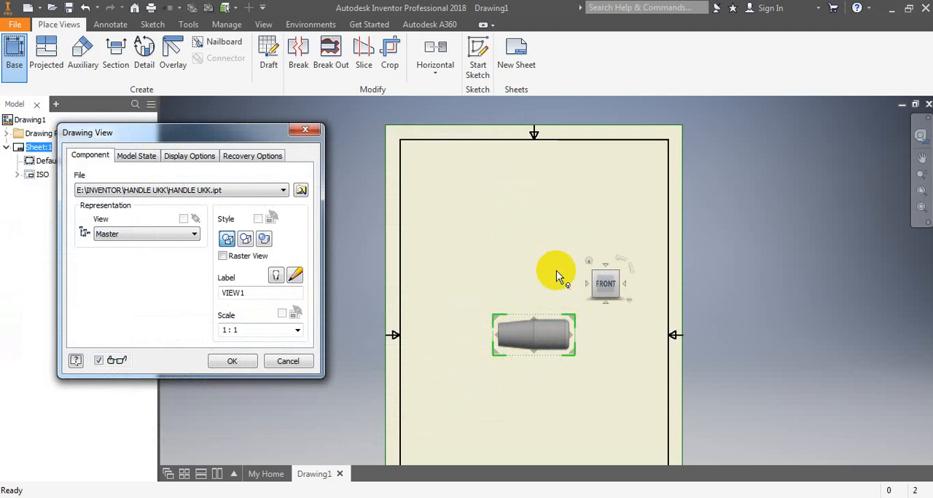
left_click(625, 287)
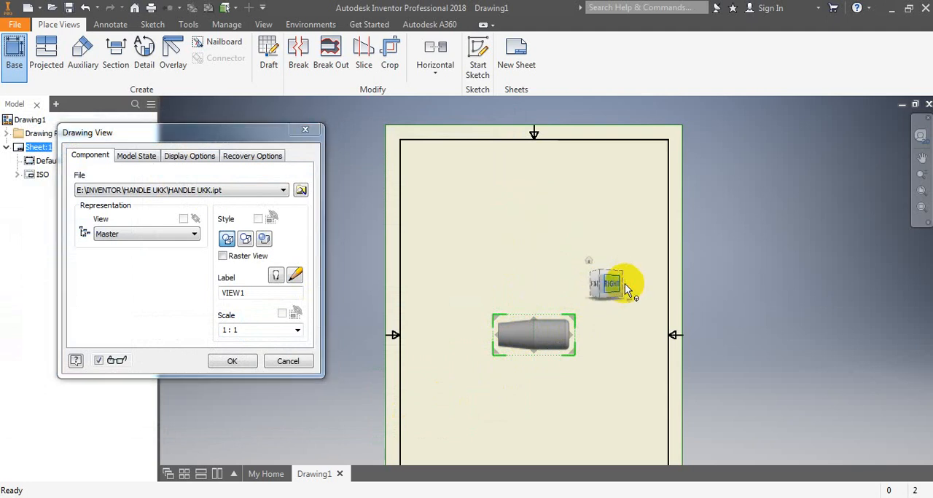
left_click(626, 286)
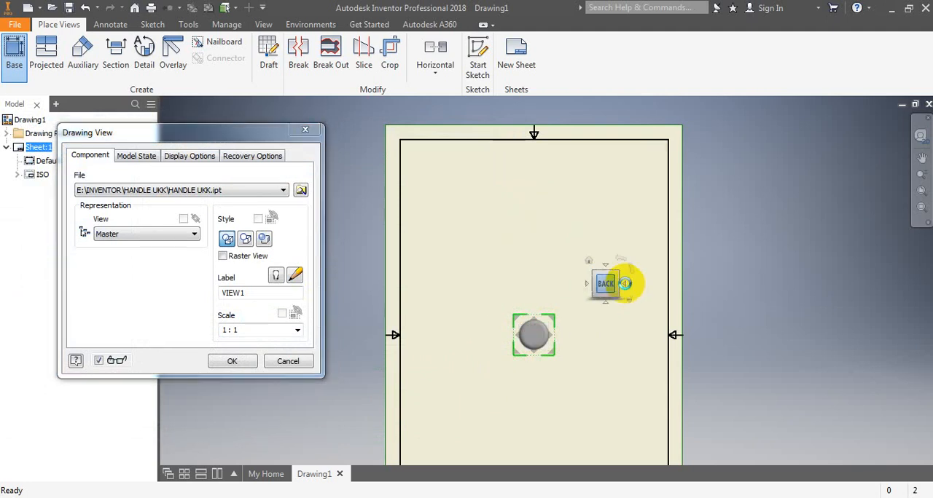
left_click(625, 286)
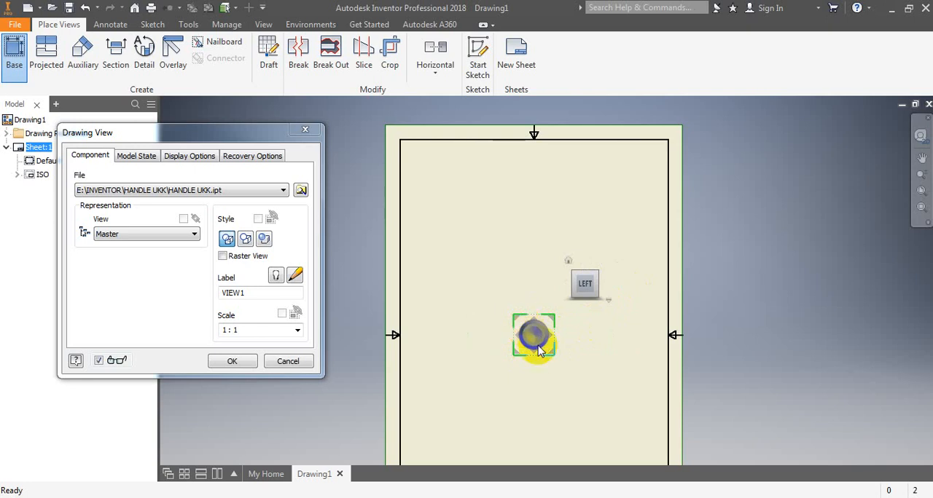
left_click_drag(538, 341, 588, 362)
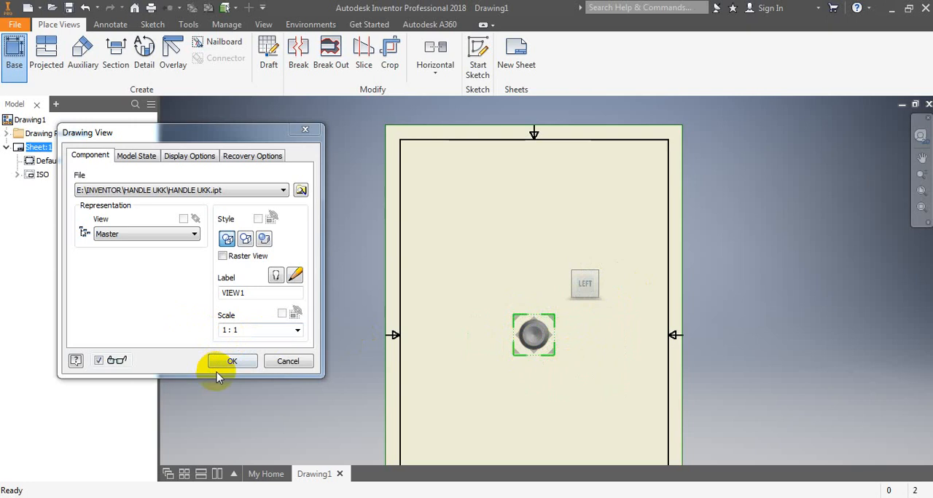
- Try a 2:1 scale for the Left view, return to 1:1, and create the base view
left_click(297, 333)
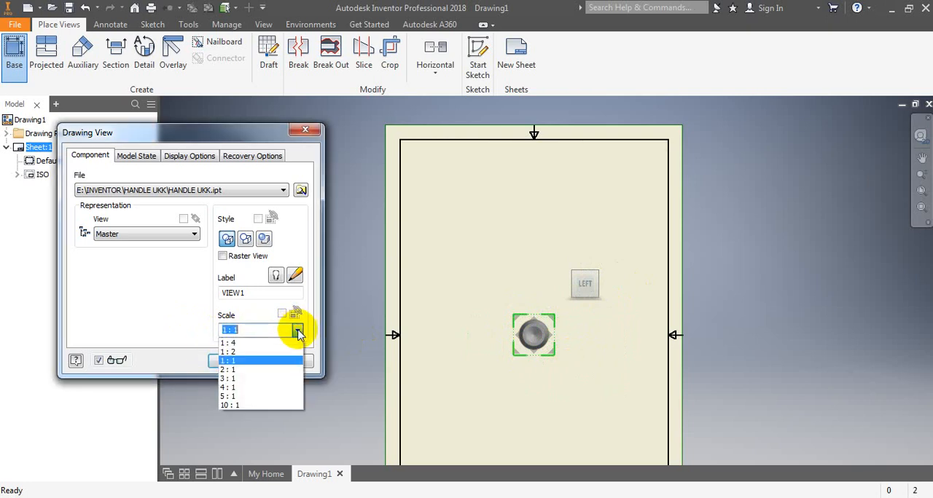
left_click(239, 369)
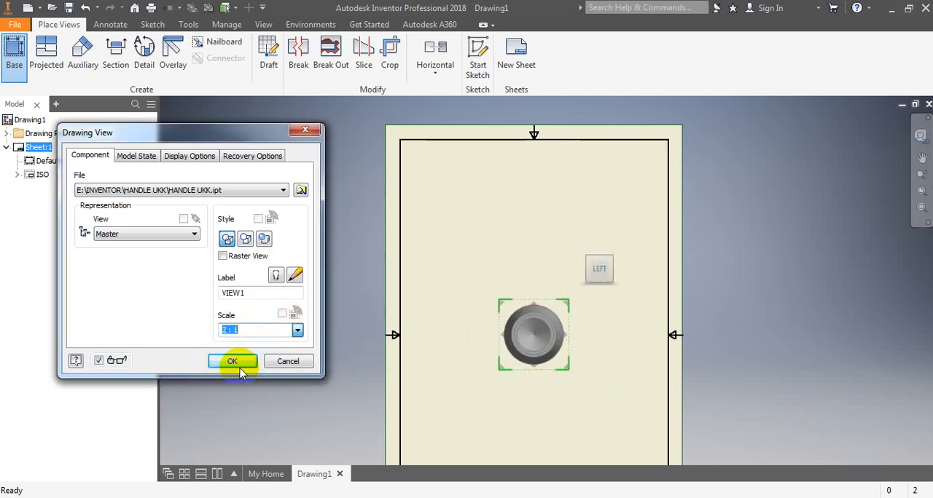
left_click(297, 333)
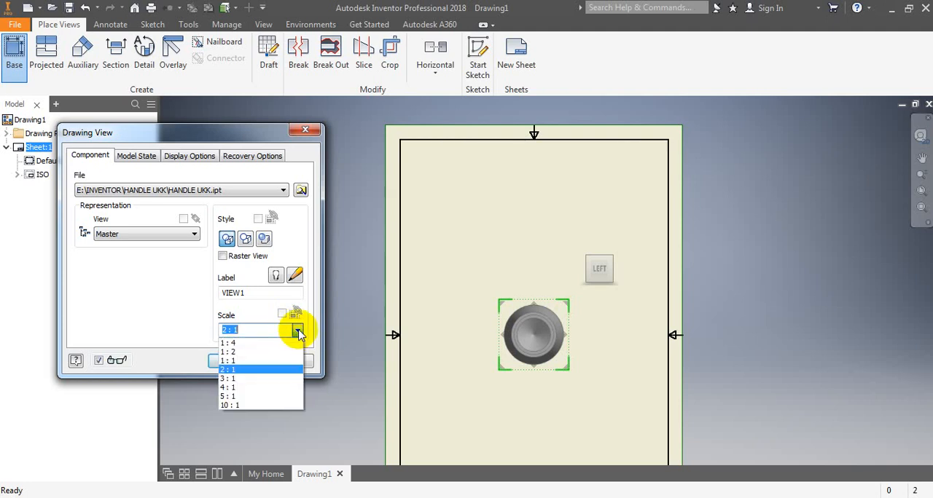
left_click(244, 361)
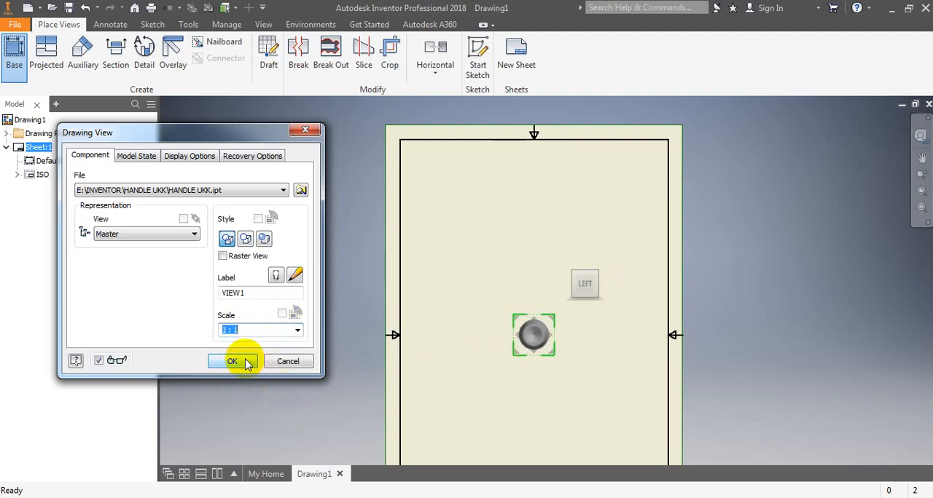
left_click(245, 360)
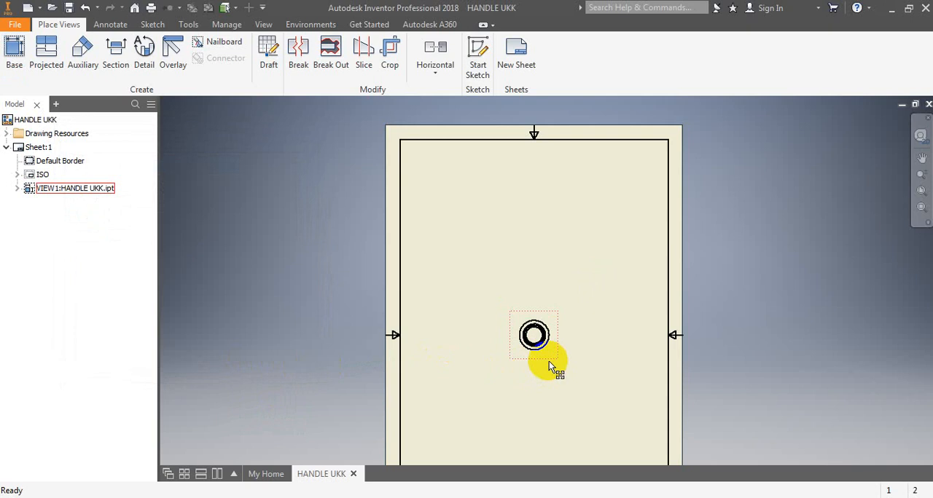
- Move the circular end view of the handle to the upper-left area of the sheet
scroll(548, 363, "down", 3)
scroll(548, 364, "up", 4)
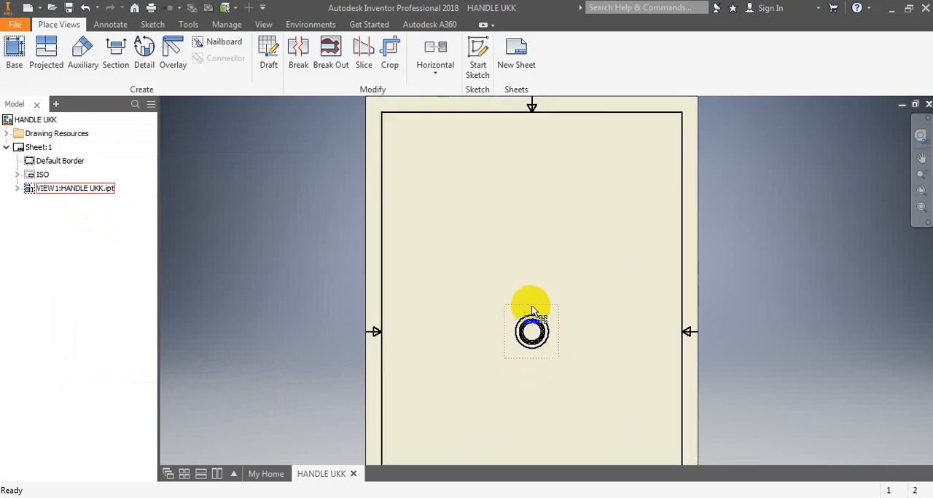
mouse_move(532, 312)
left_mouse_down()
mouse_move(429, 233)
mouse_move(425, 220)
mouse_move(445, 232)
left_mouse_up()
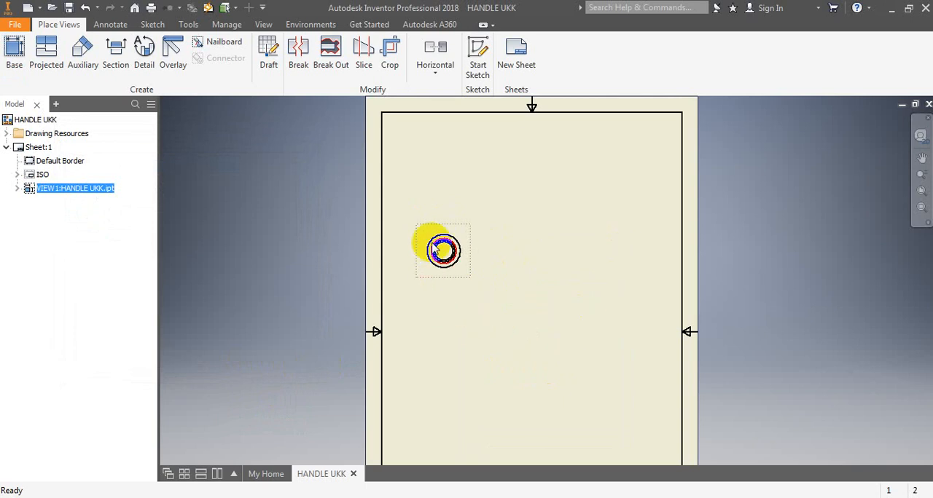
scroll(437, 248, "up", 5)
scroll(504, 376, "down", 2)
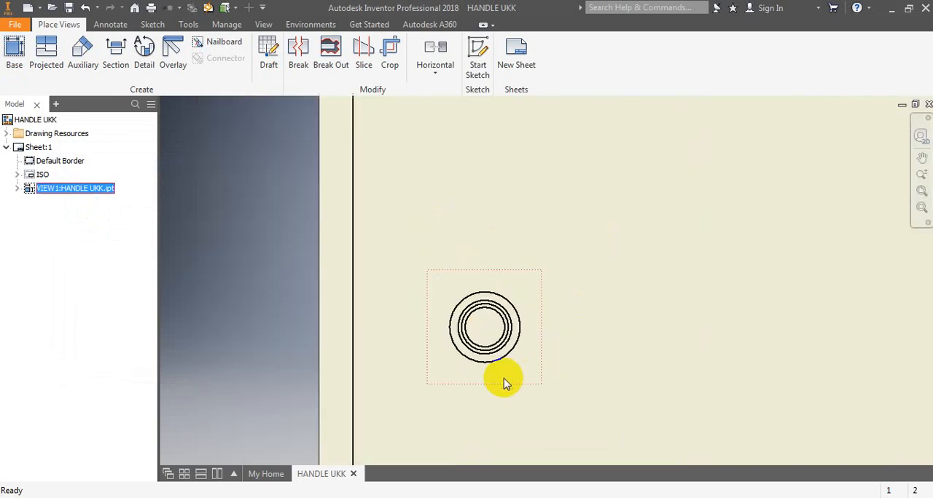
- Set the projection type of the Default Standard (ISO) to Third Angle in the Style and Standard Editor
mouse_move(592, 289)
left_mouse_down()
mouse_move(573, 244)
mouse_move(591, 279)
left_mouse_up()
mouse_move(592, 280)
middle_mouse_down()
mouse_move(510, 214)
mouse_move(493, 212)
mouse_move(488, 226)
middle_mouse_up()
scroll(488, 225, "down", 2)
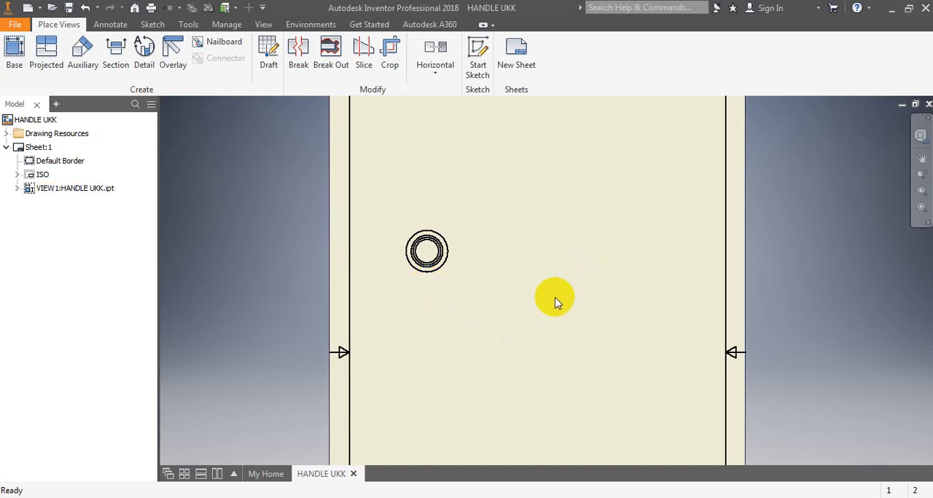
left_click(108, 27)
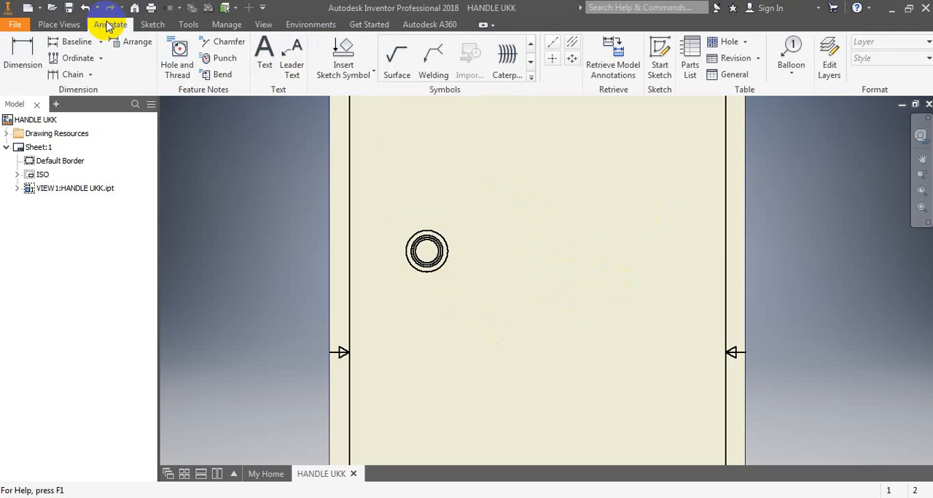
left_click(831, 62)
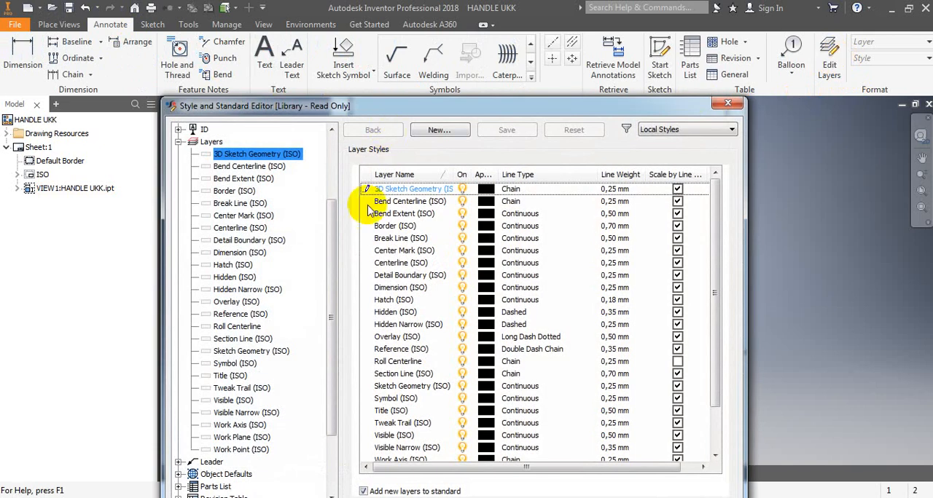
left_click_drag(333, 242, 327, 150)
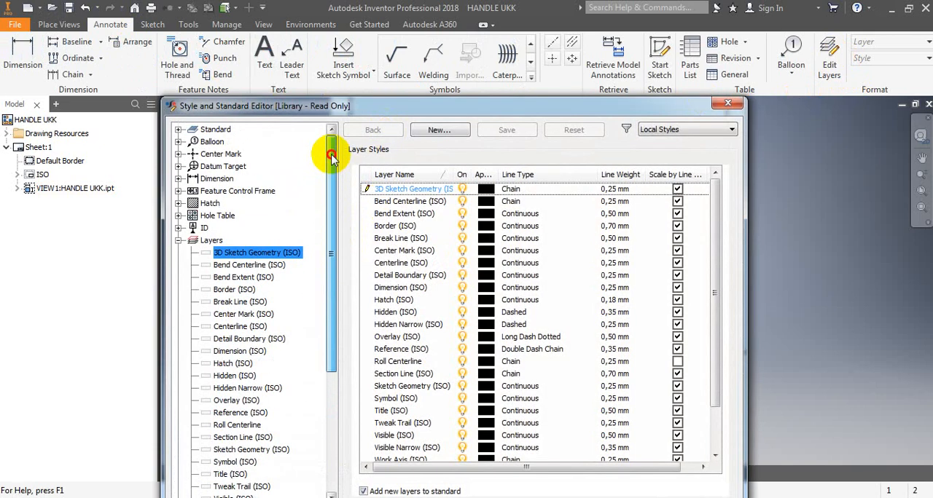
left_click(179, 129)
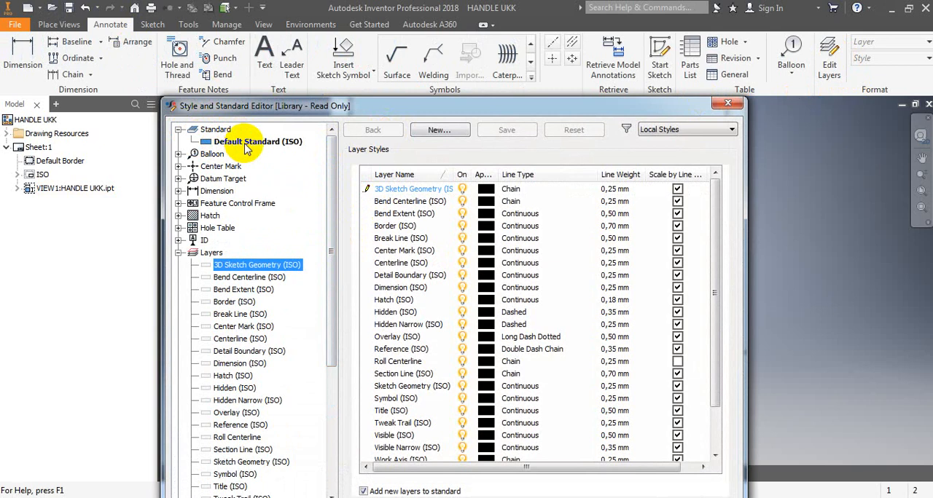
left_click(248, 143)
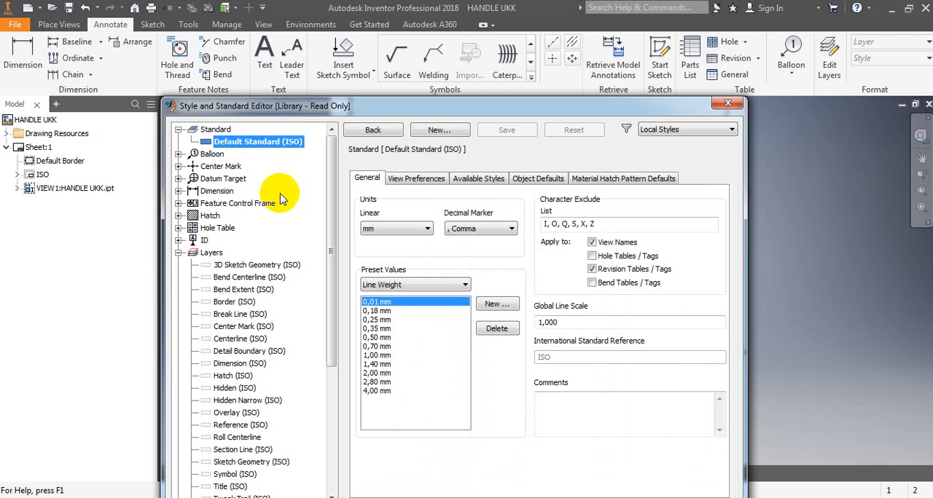
left_click(418, 179)
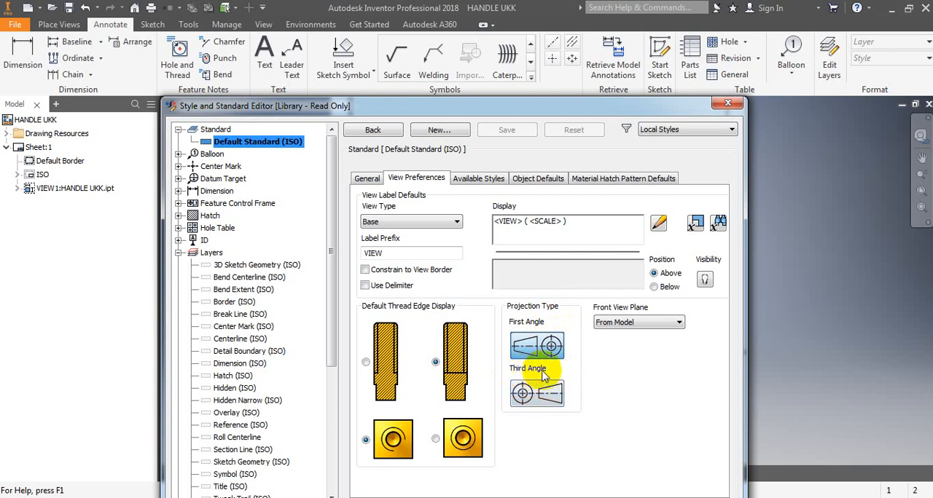
left_click(528, 400)
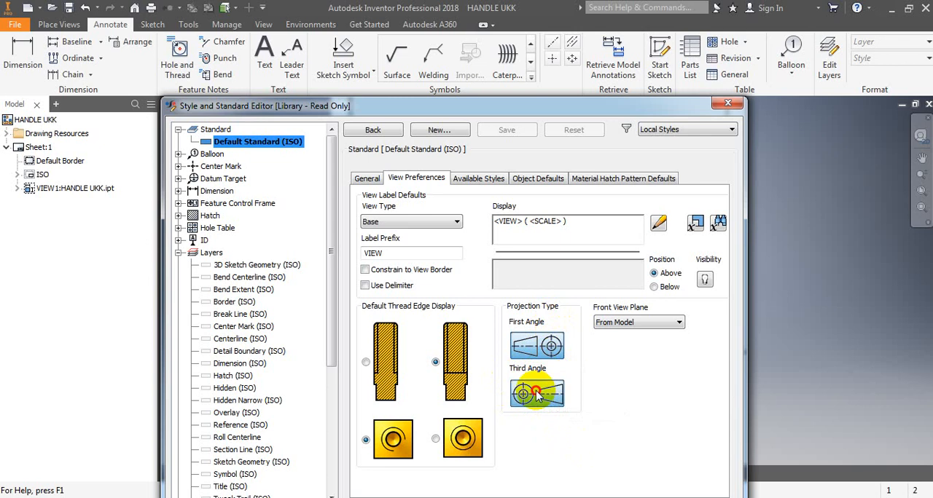
left_click(539, 406)
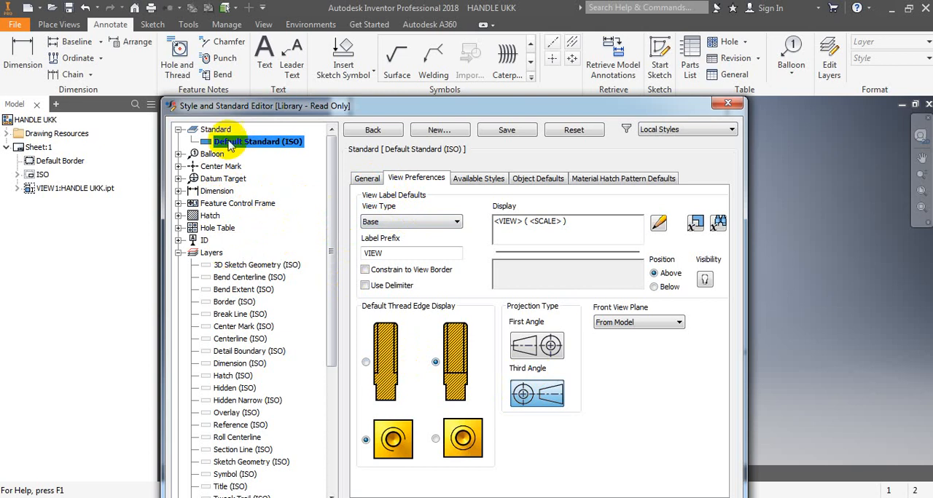
- Save the standard's edits and set the linear precision of the Default (ISO) dimension style to 0
left_click(178, 191)
left_click(237, 253)
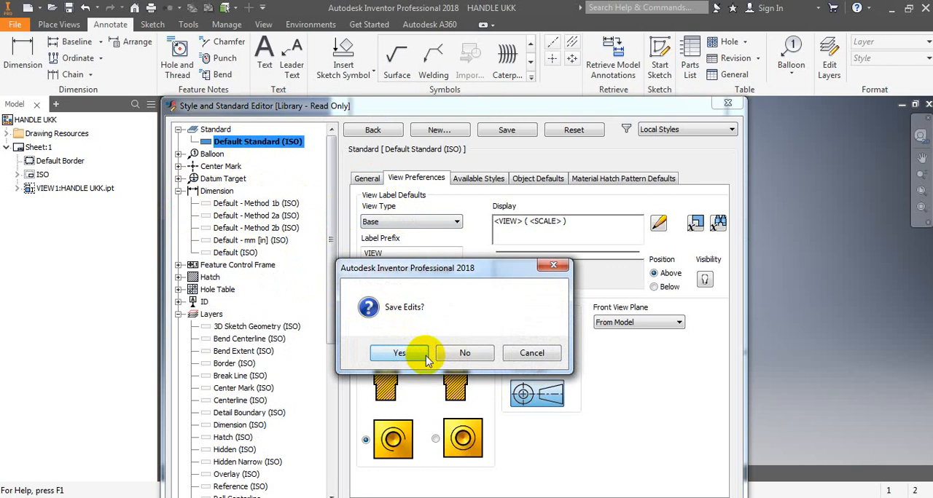
left_click(425, 355)
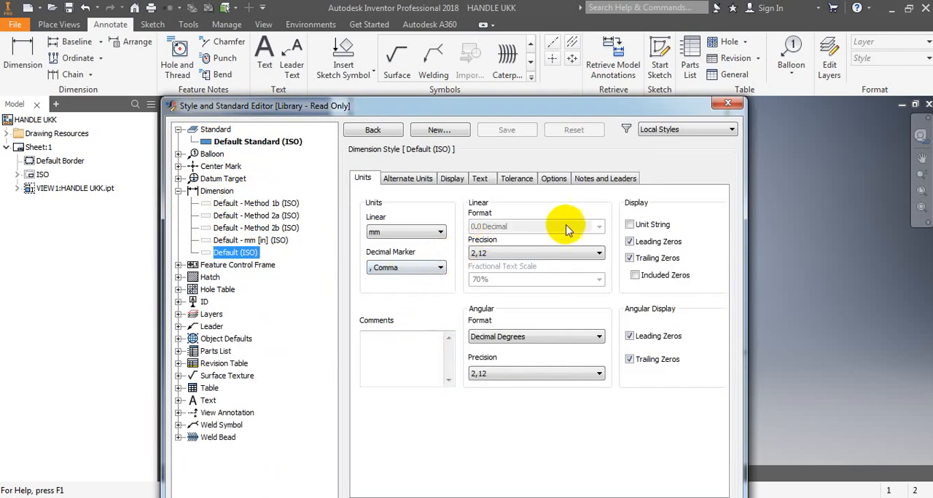
left_click(598, 255)
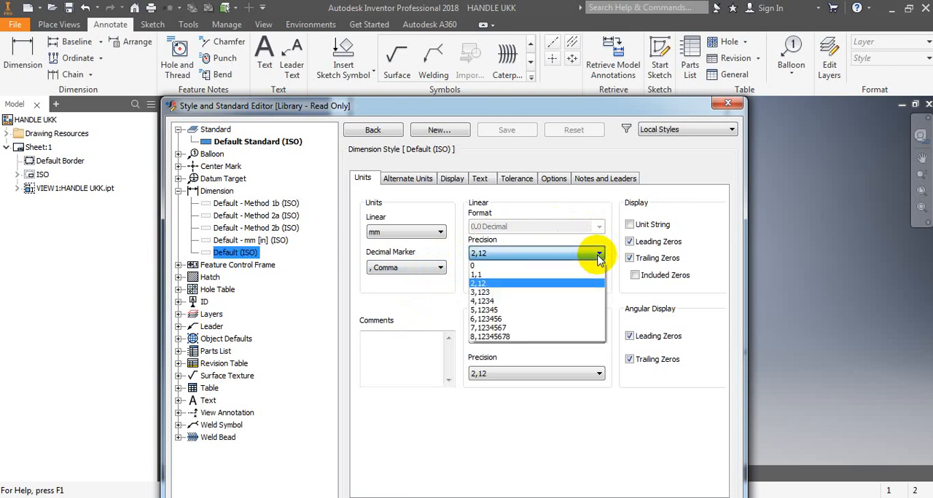
left_click(502, 266)
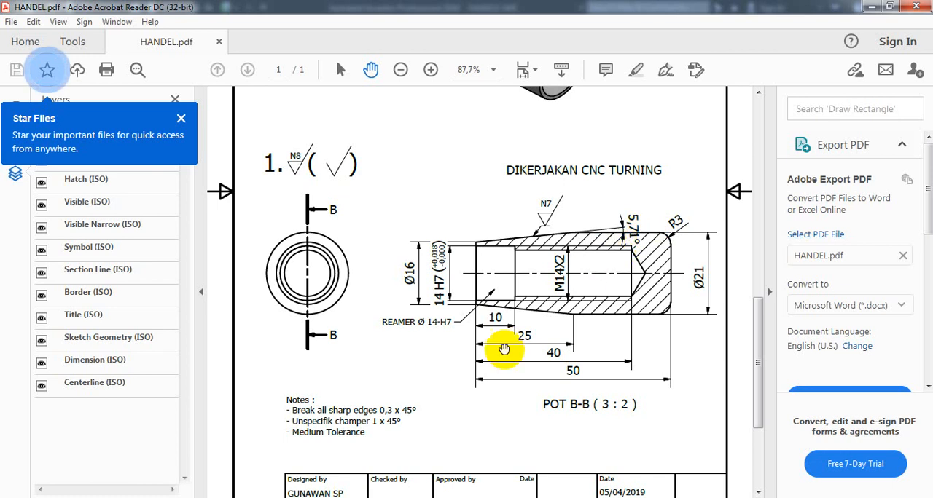
key("alt+Tab")
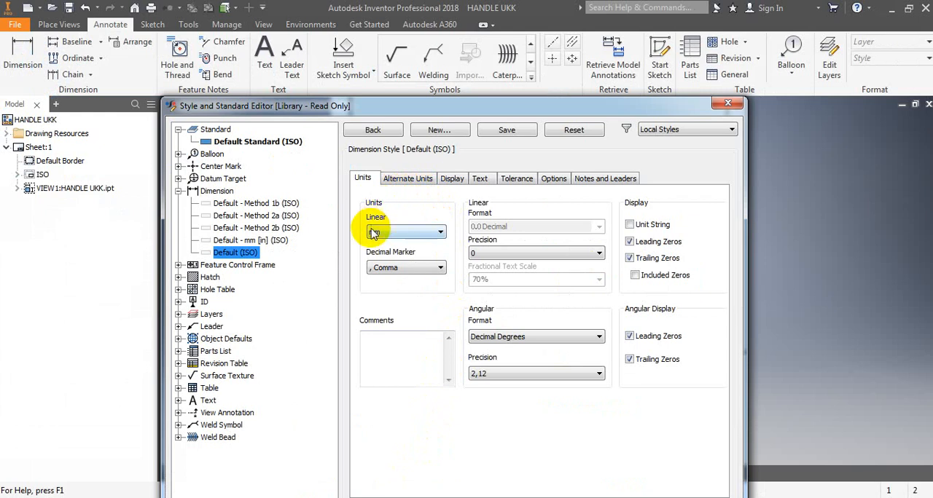
- Check the Default (ISO) dimension style's alternate units, display, text and tolerance settings, then save it and close the editor
left_click(414, 184)
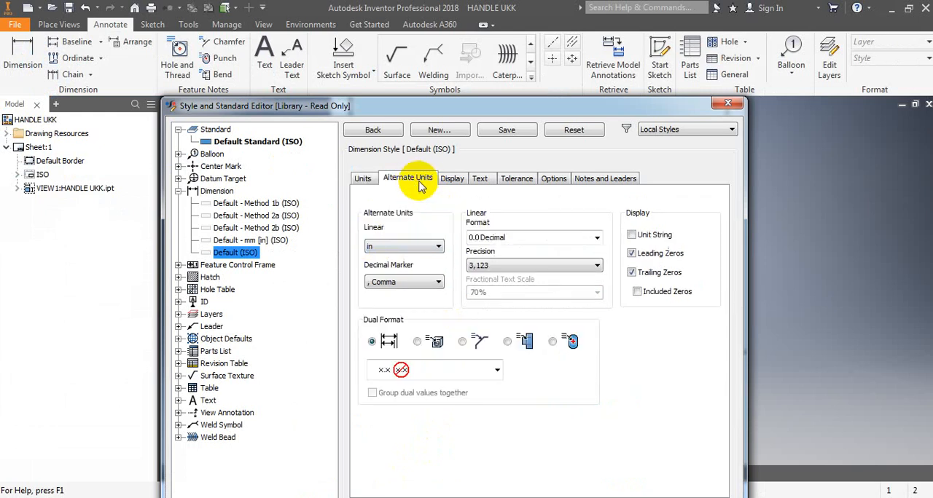
left_click(454, 182)
left_click(480, 183)
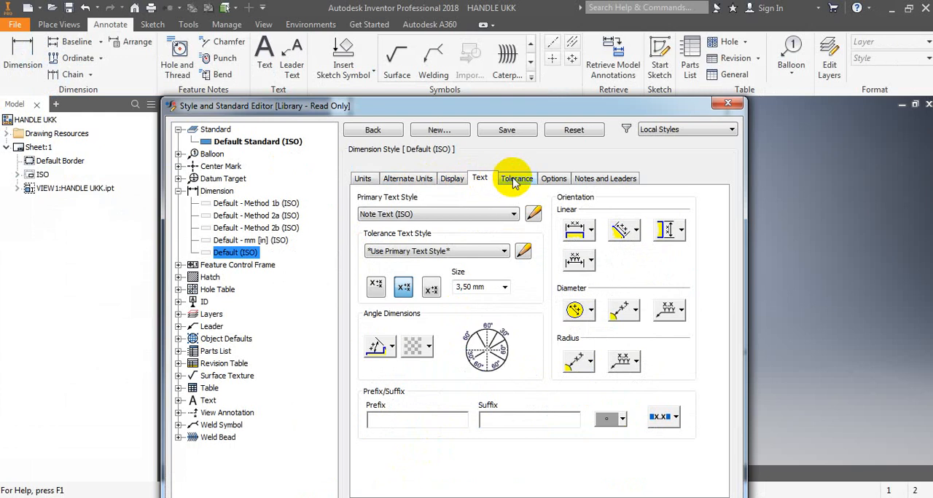
left_click(514, 181)
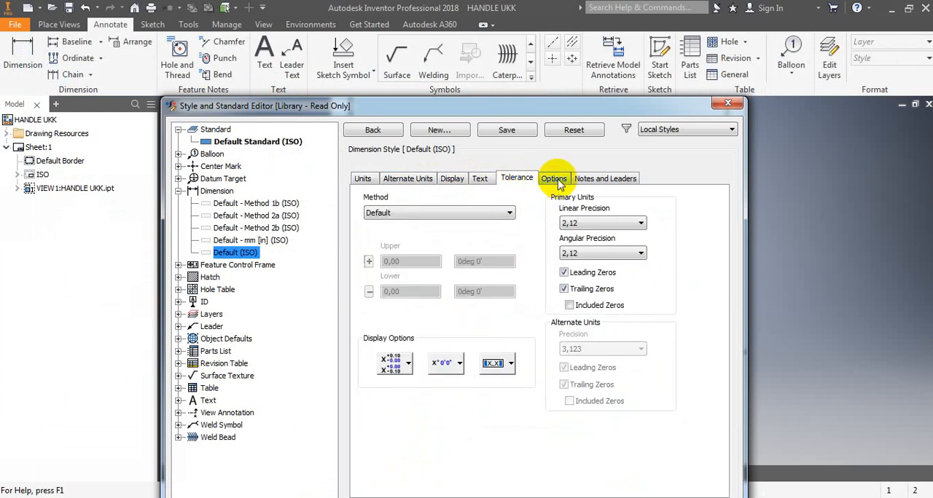
left_click(363, 179)
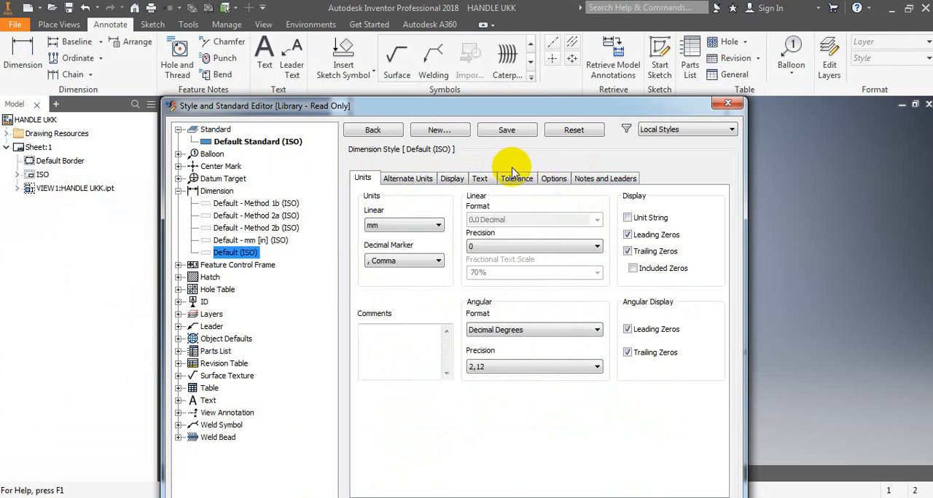
left_click(510, 131)
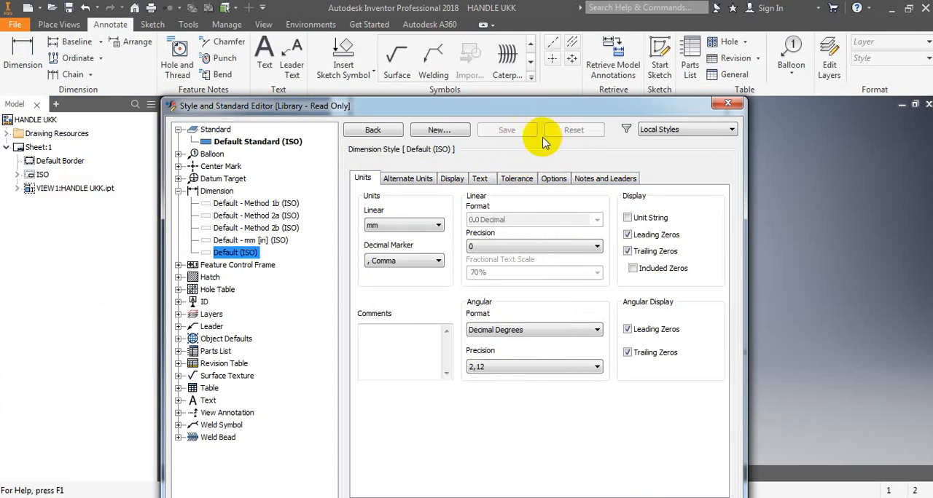
left_click_drag(601, 108, 580, 44)
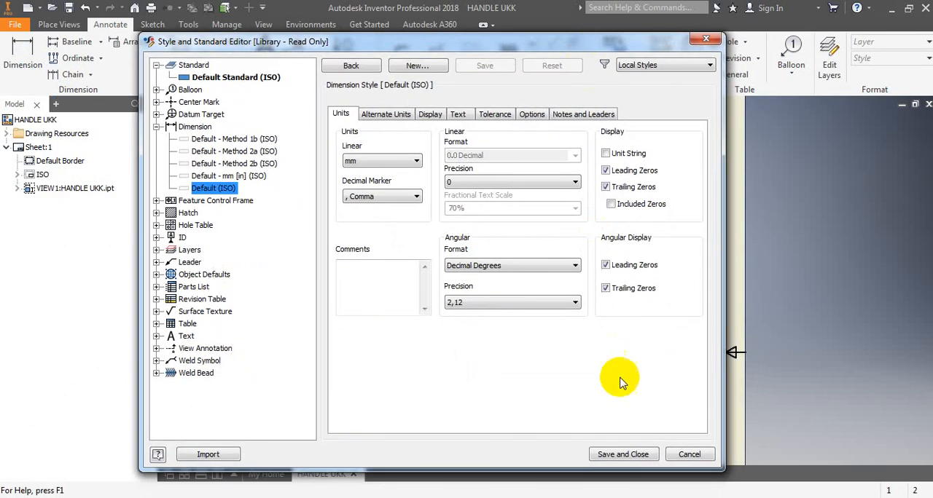
left_click(623, 451)
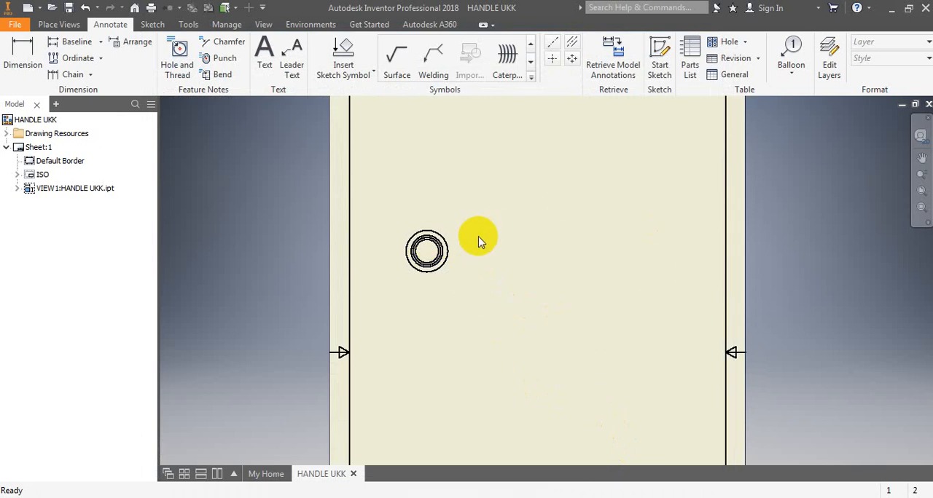
- Start a section view from the circular end view and draw a vertical section line through its centre, extending beyond the outer circle
left_click(51, 26)
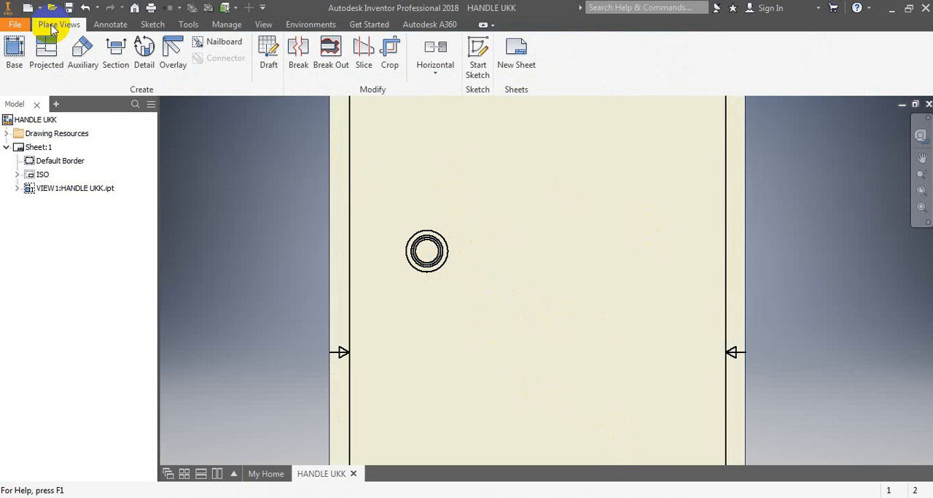
left_click(42, 69)
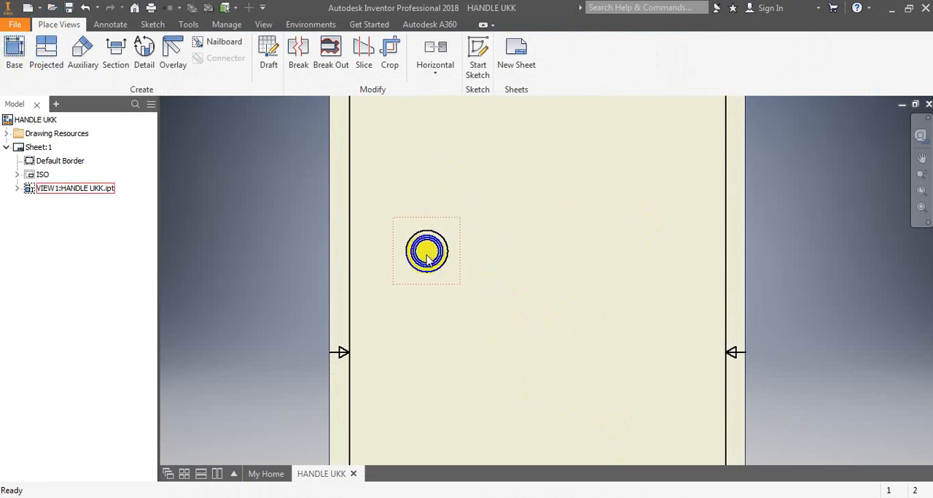
scroll(427, 252, "up", 2)
scroll(413, 264, "down", 2)
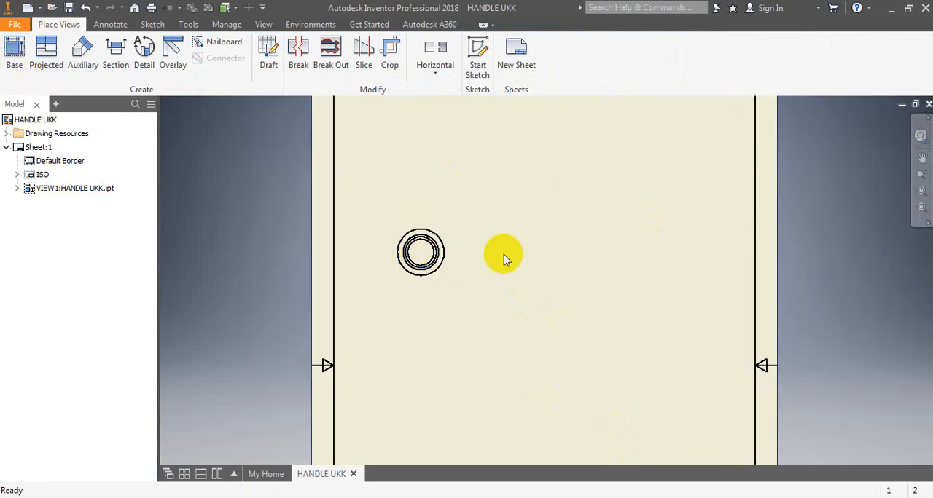
left_click(115, 64)
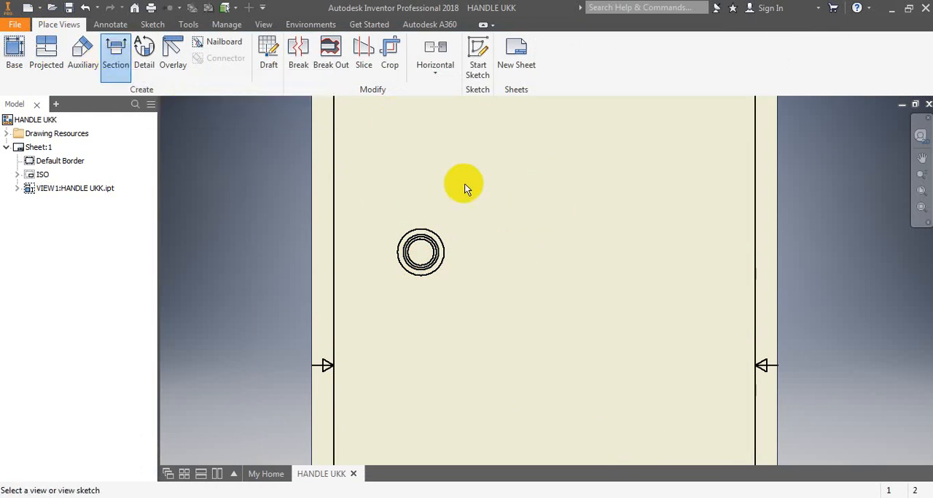
left_click(452, 229)
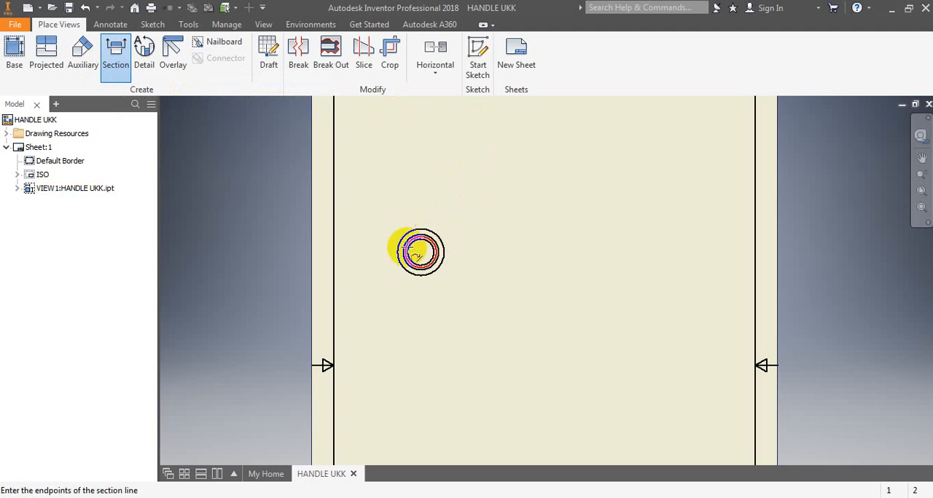
scroll(416, 250, "up", 3)
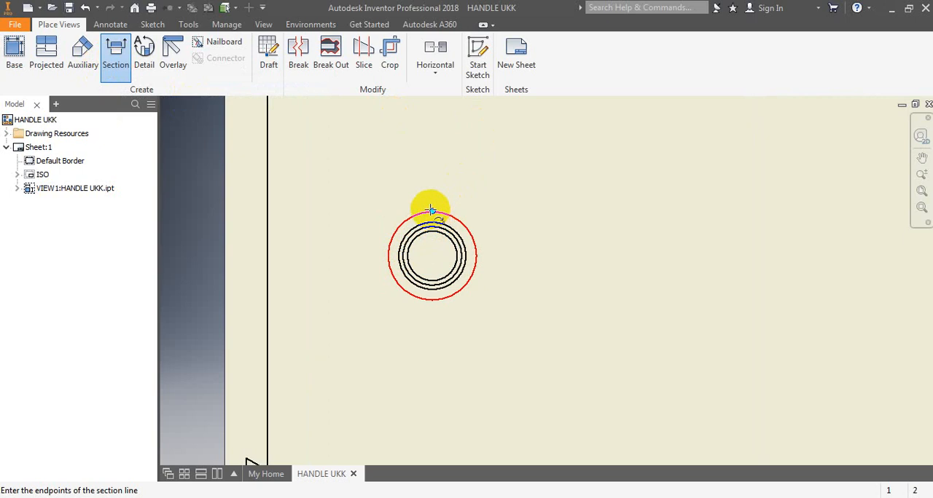
left_click(432, 173)
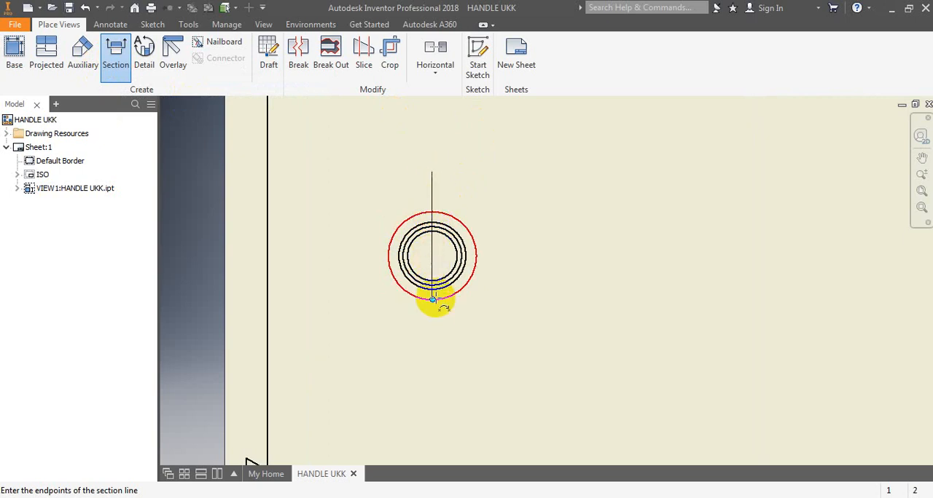
left_click(435, 329)
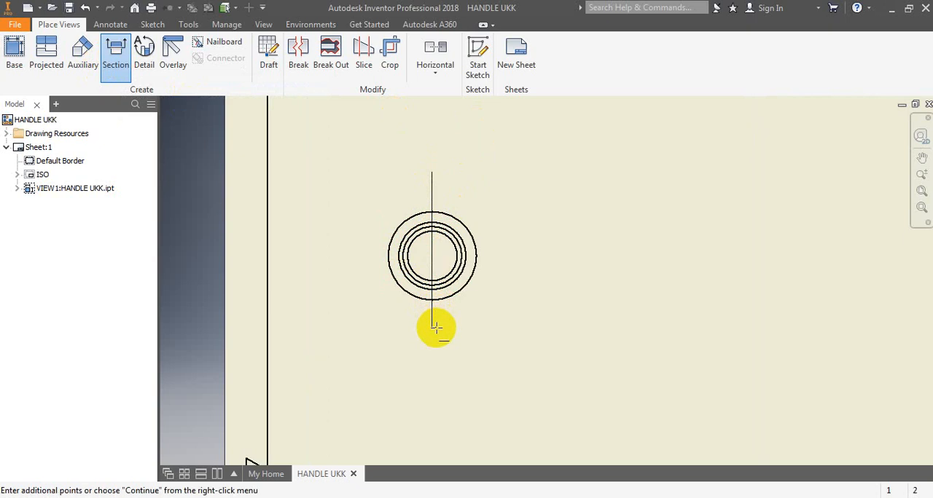
- Finish the section line and place full section view A at 1:1 to the right of the end view
right_click(436, 329)
left_click(495, 328)
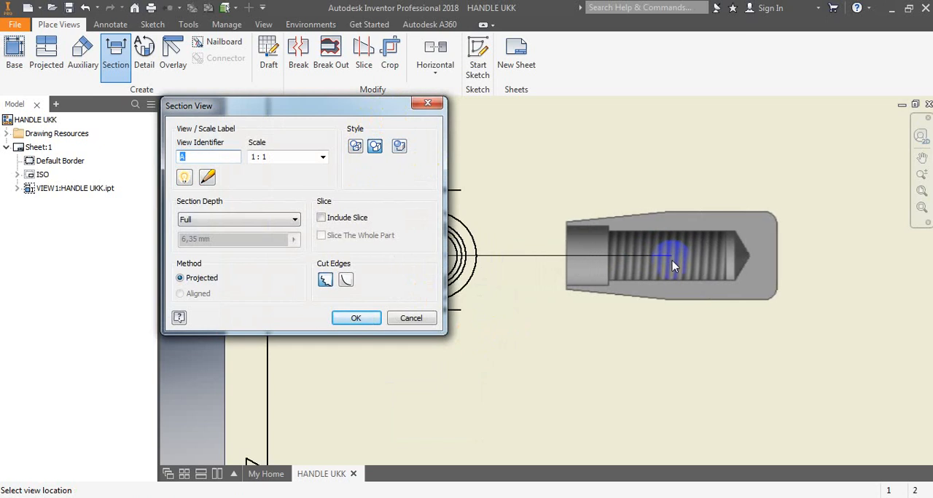
left_click(687, 267)
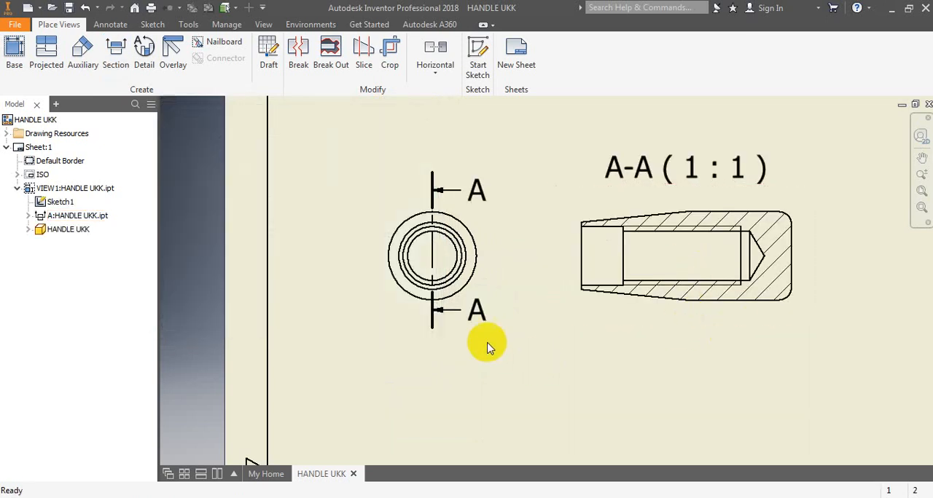
- Move the A-A (1:1) label from above the section view to well below it
scroll(377, 304, "down", 4)
scroll(431, 317, "up", 2)
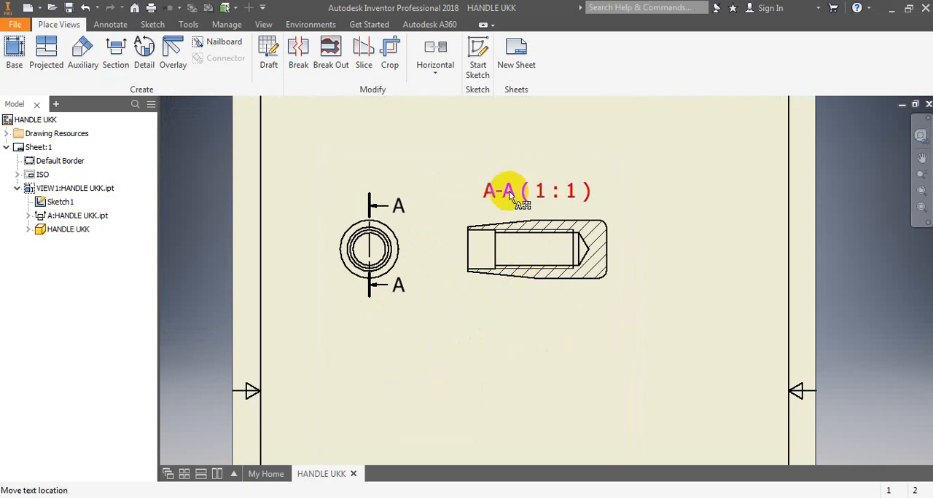
left_click_drag(510, 195, 515, 431)
- Set the text height of the whole A-A (1:1) section view label to 3,50 mm
double_click(517, 428)
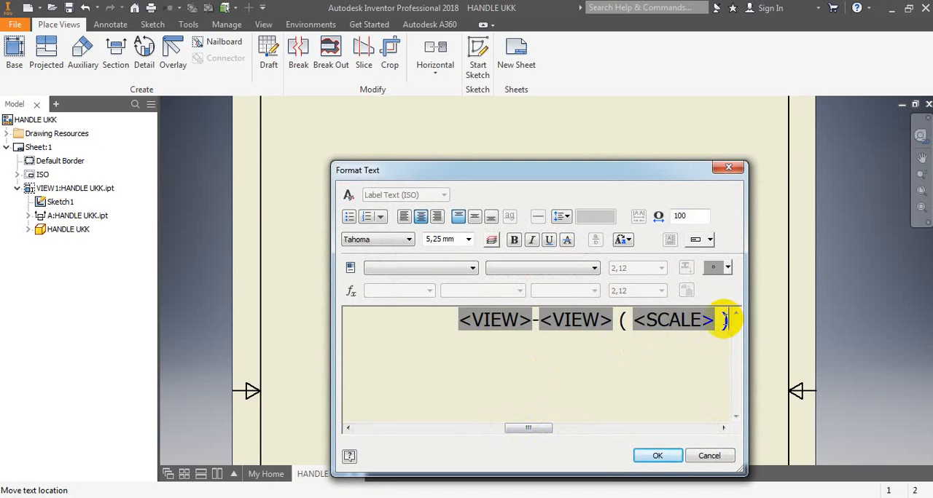
key("shift+Left")
key("shift+Left")
key("shift+Left")
key("shift+Left")
key("shift+Left")
key("shift+Left")
key("shift+Left")
key("shift+Left")
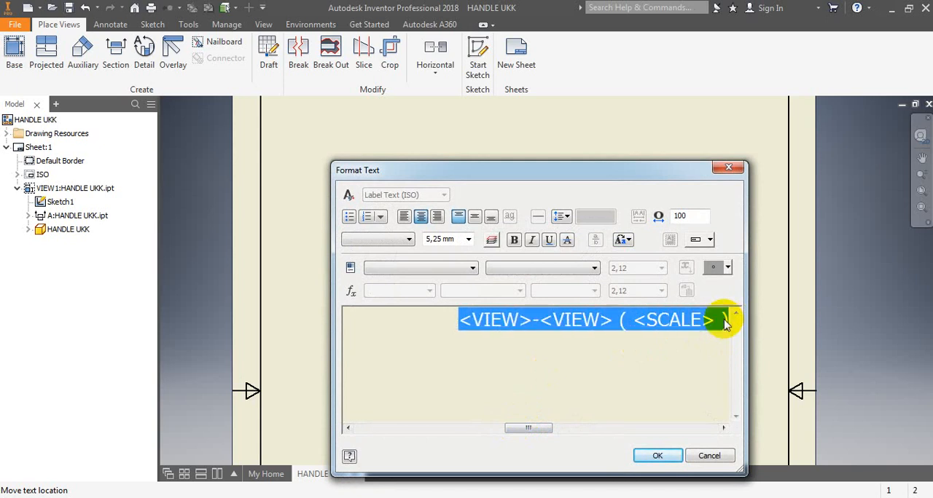
left_click(467, 240)
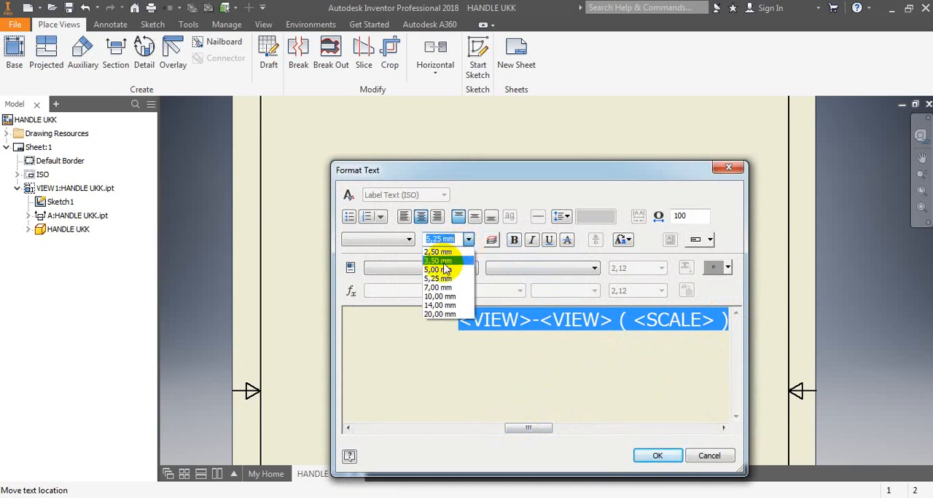
left_click(440, 261)
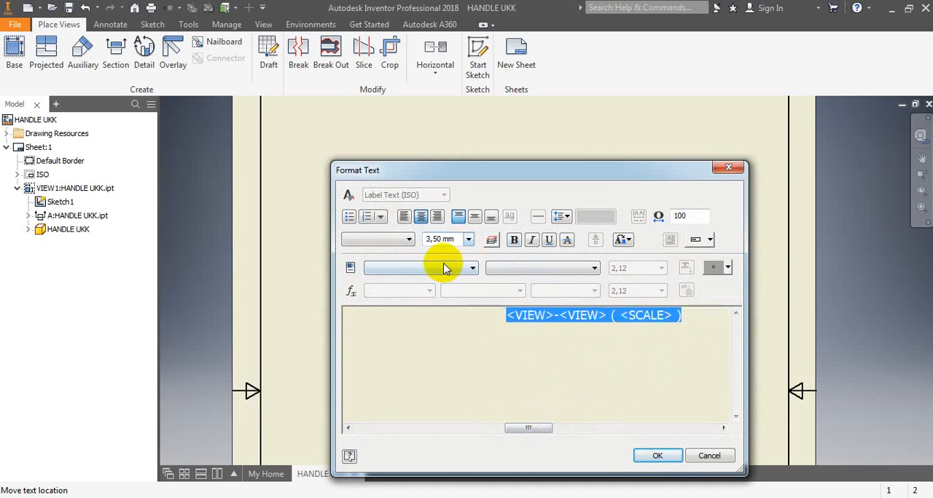
left_click(658, 456)
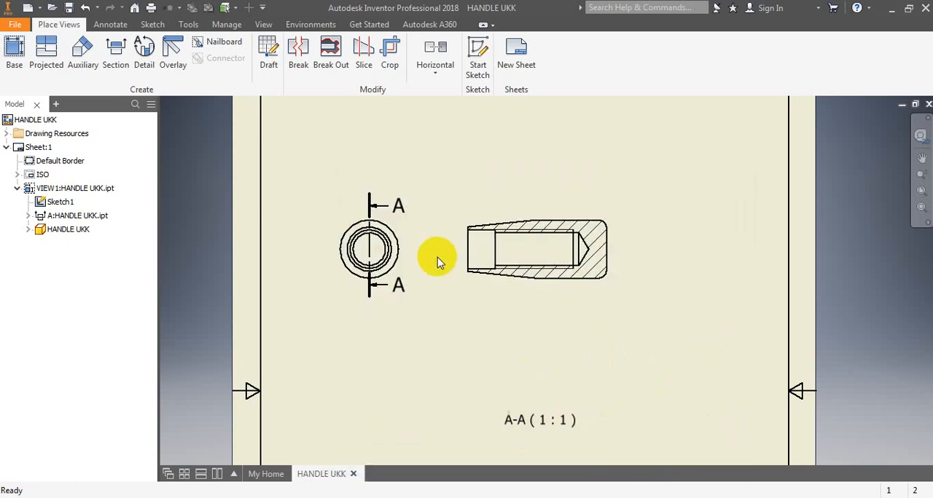
- Set the text height of the upper section line letter A on the end view to 3,50 mm
double_click(400, 207)
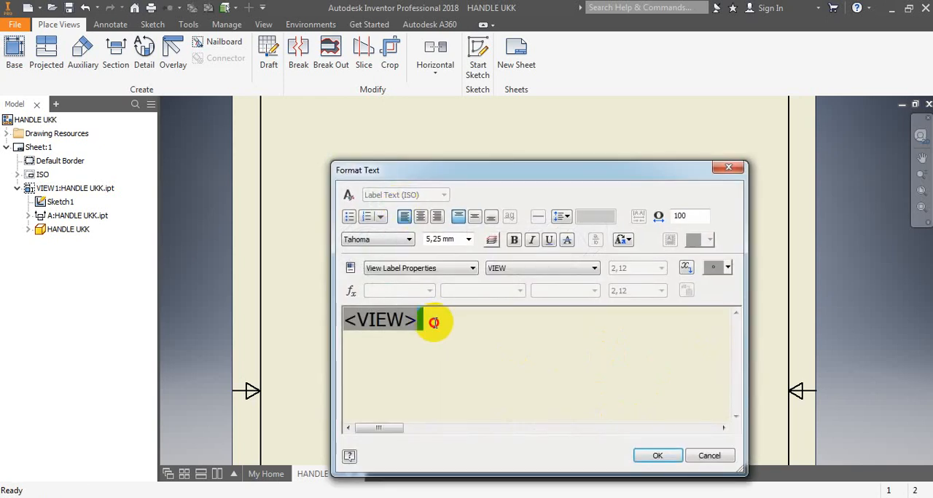
left_click_drag(434, 323, 294, 319)
left_click(469, 239)
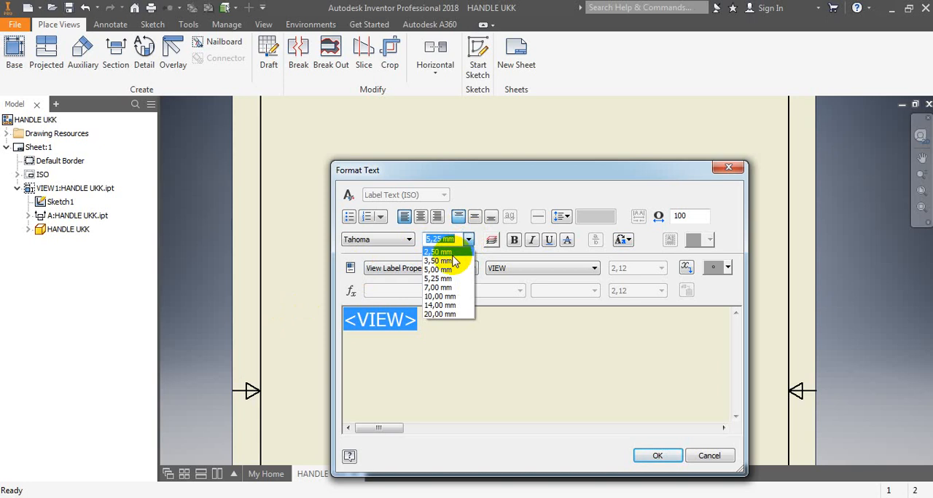
left_click(448, 261)
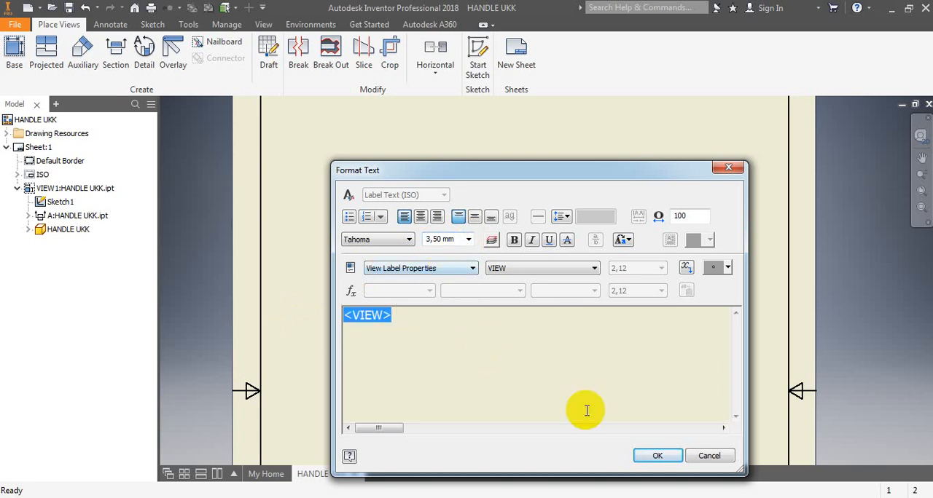
left_click(657, 455)
left_click(390, 353)
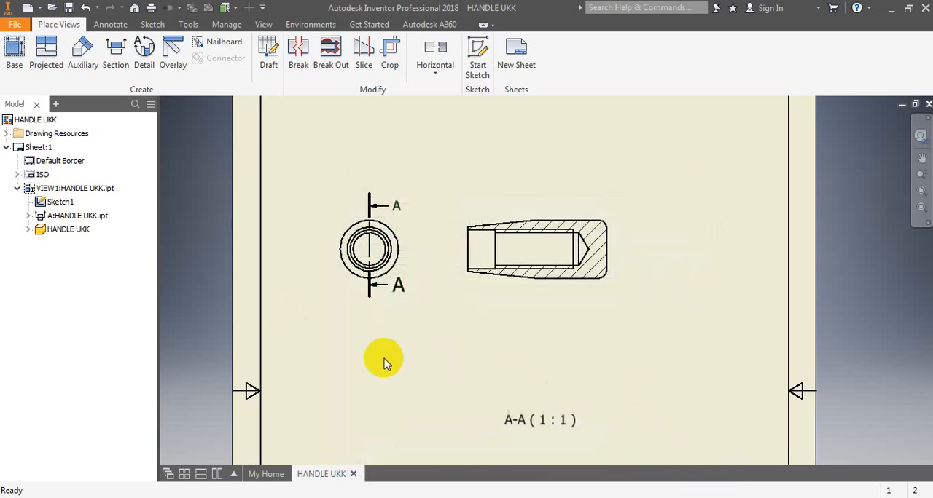
- Set the text height of the lower section line letter A on the end view to 3,50 mm
double_click(398, 287)
left_click_drag(437, 314, 319, 302)
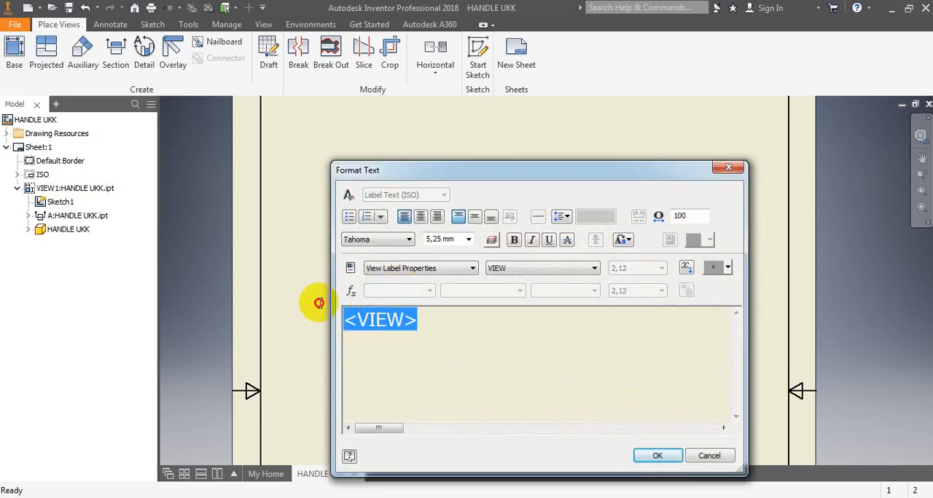
left_click(469, 239)
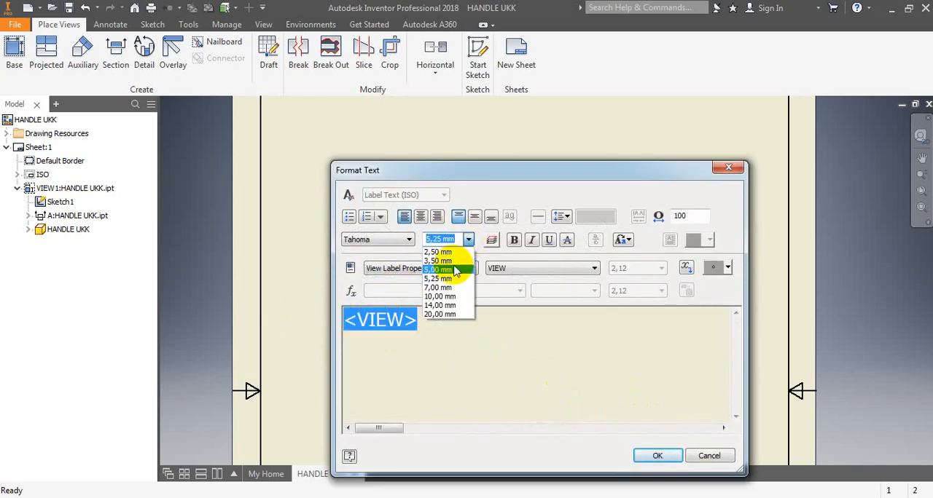
left_click(437, 261)
left_click(652, 456)
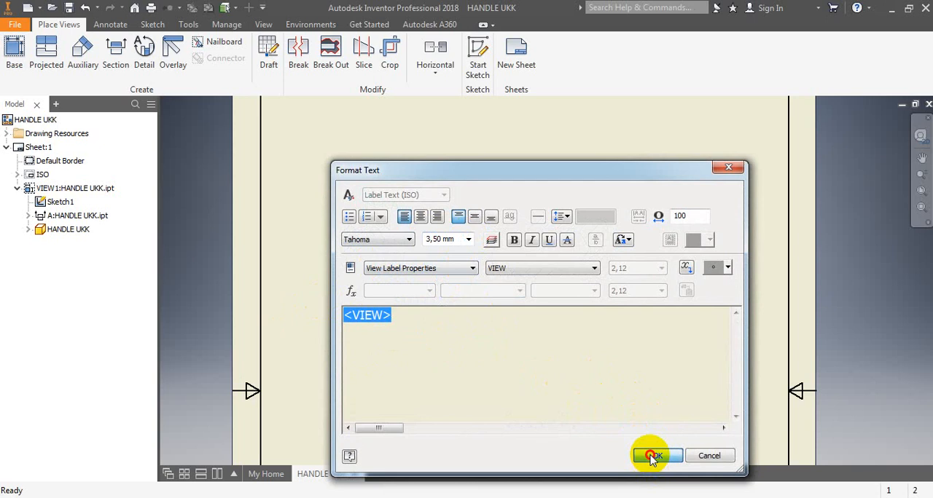
left_click(602, 337)
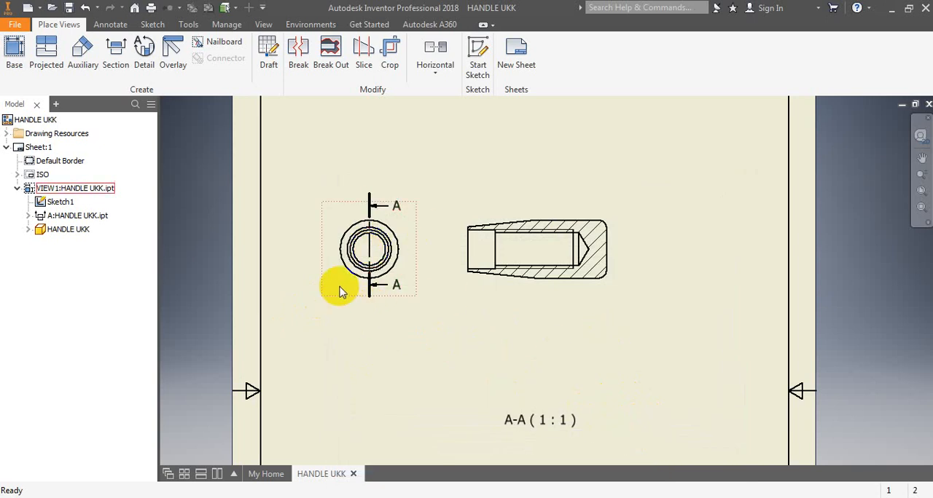
- Set the scale of the section view's ANSI 31 hatch pattern to 0.5
scroll(333, 270, "down", 3)
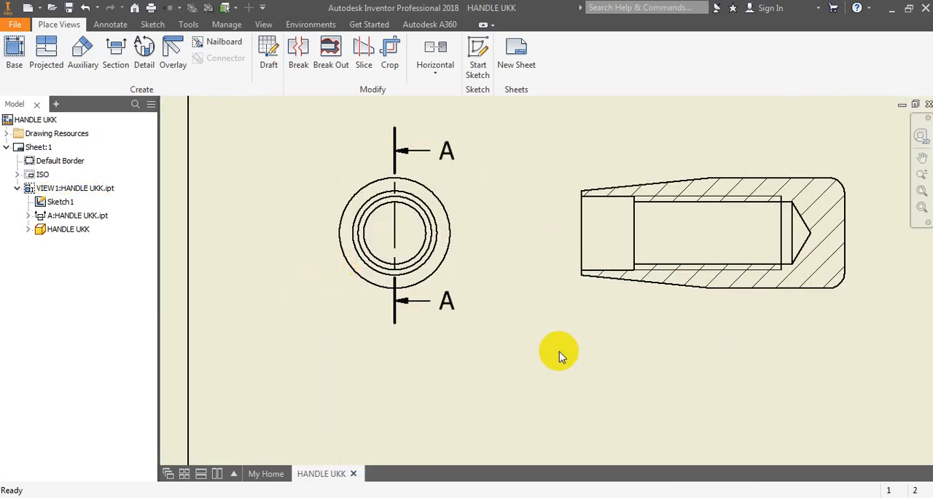
scroll(555, 353, "up", 2)
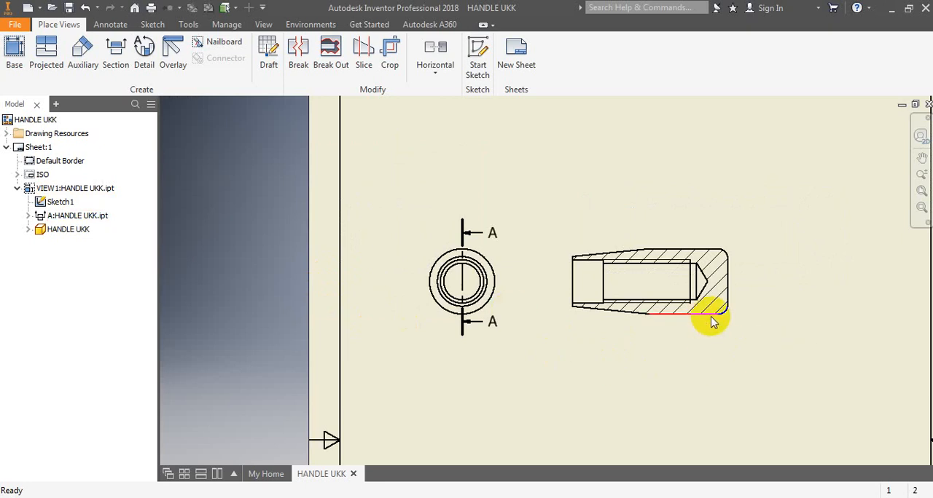
scroll(714, 319, "down", 3)
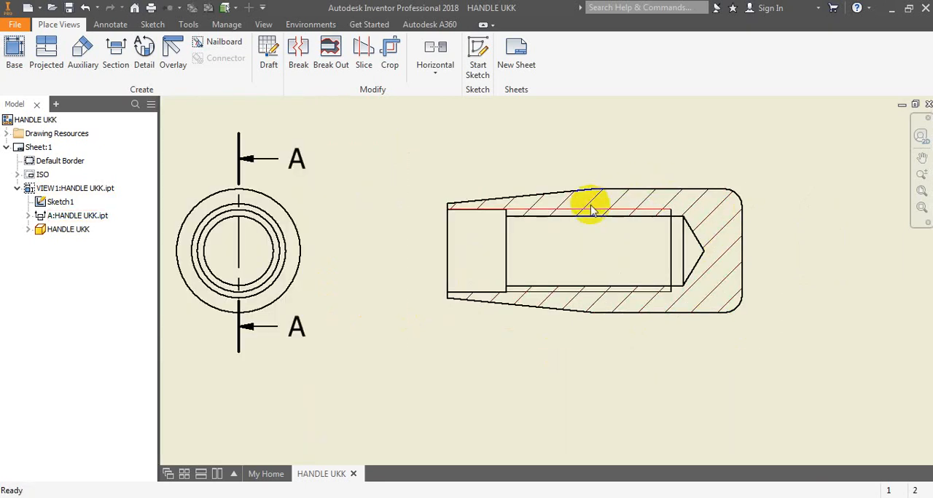
double_click(620, 305)
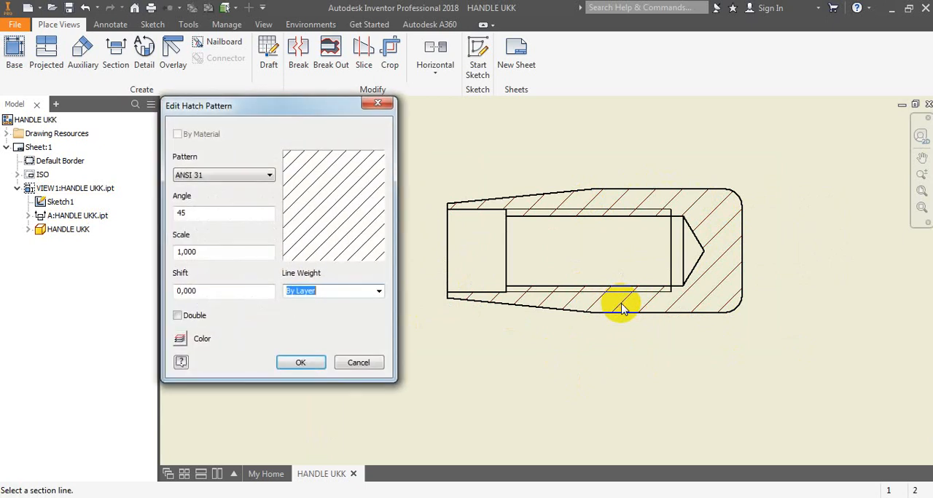
double_click(208, 251)
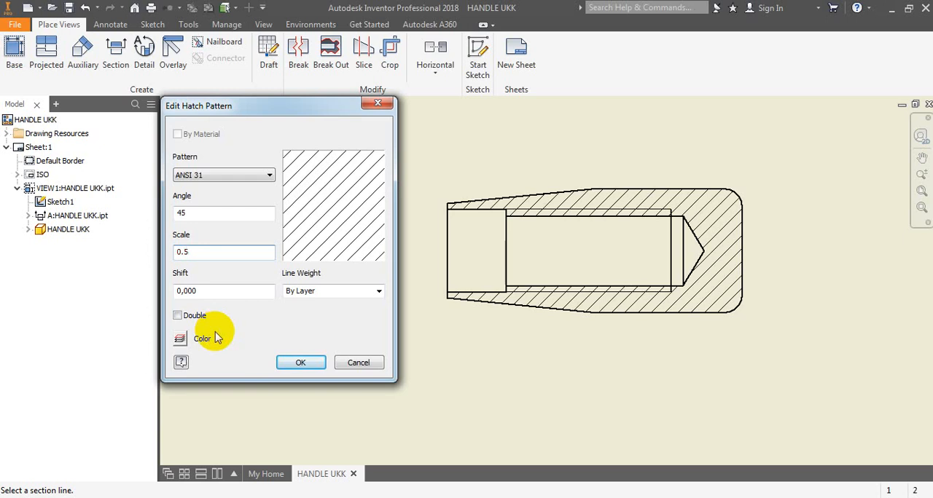
left_click(297, 362)
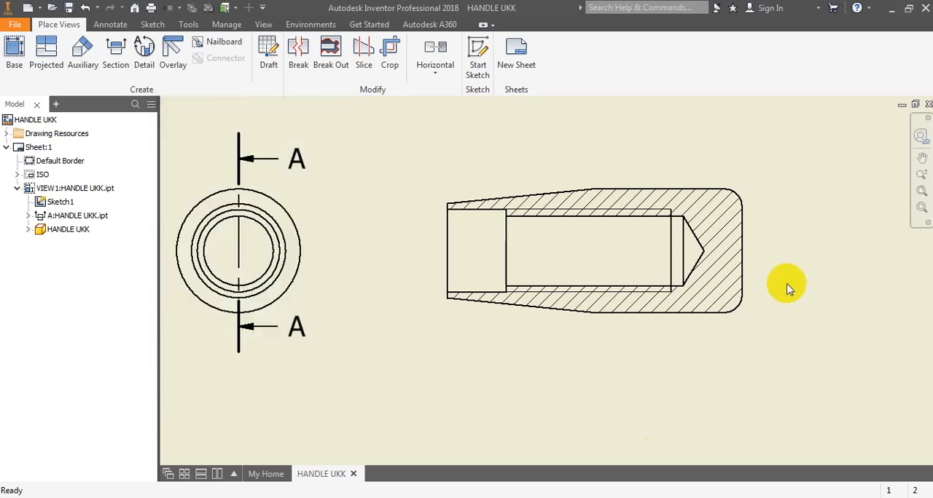
scroll(714, 307, "down", 3)
scroll(711, 313, "up", 5)
scroll(712, 313, "up", 2)
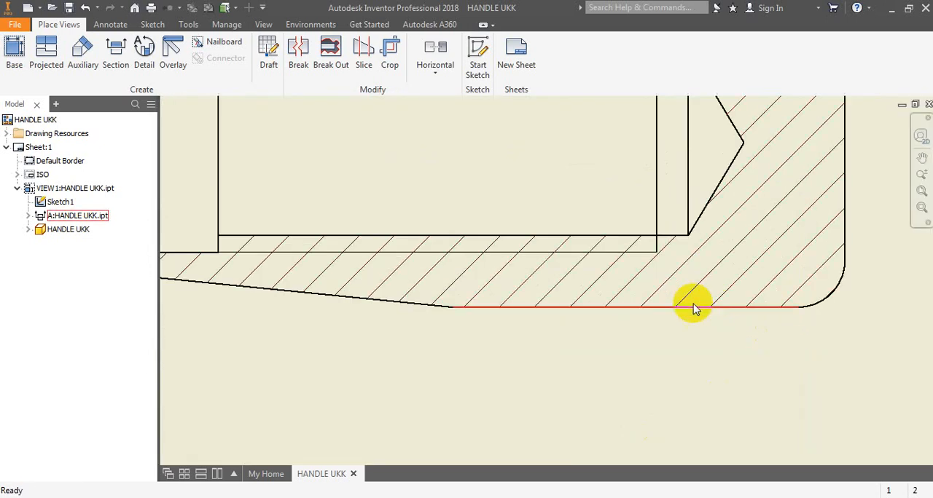
scroll(692, 306, "down", 3)
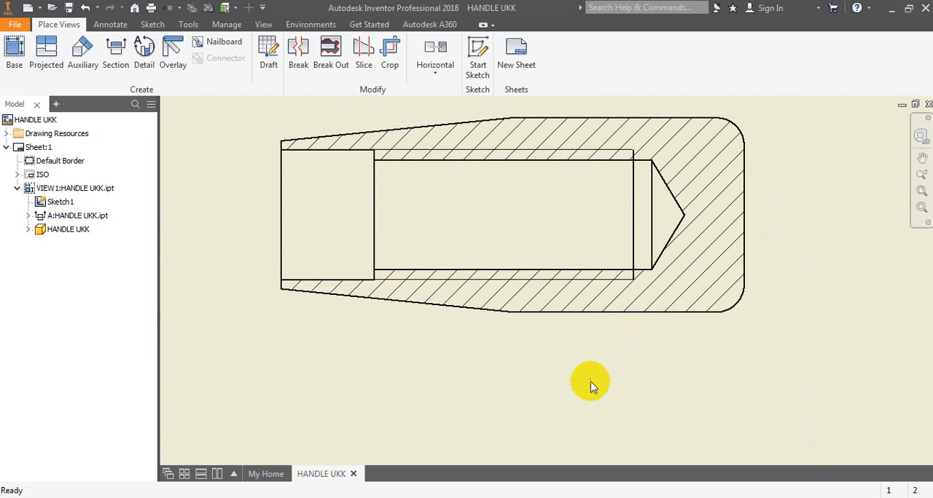
scroll(664, 352, "down", 3)
scroll(656, 360, "up", 2)
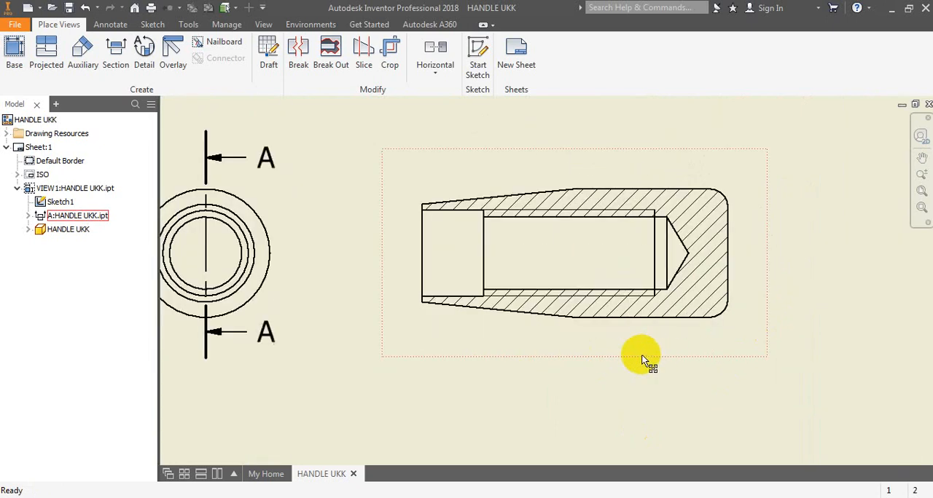
- Dimension the counterbore's depth from the handle's open end, placing the dimension below the section view with default tolerance settings
mouse_move(802, 344)
middle_mouse_down()
mouse_move(851, 337)
mouse_move(854, 347)
middle_mouse_up()
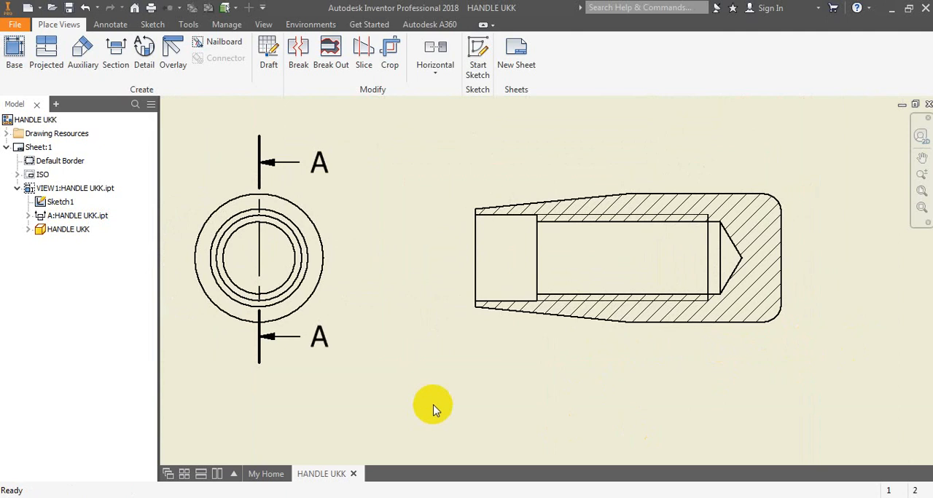
left_click(111, 25)
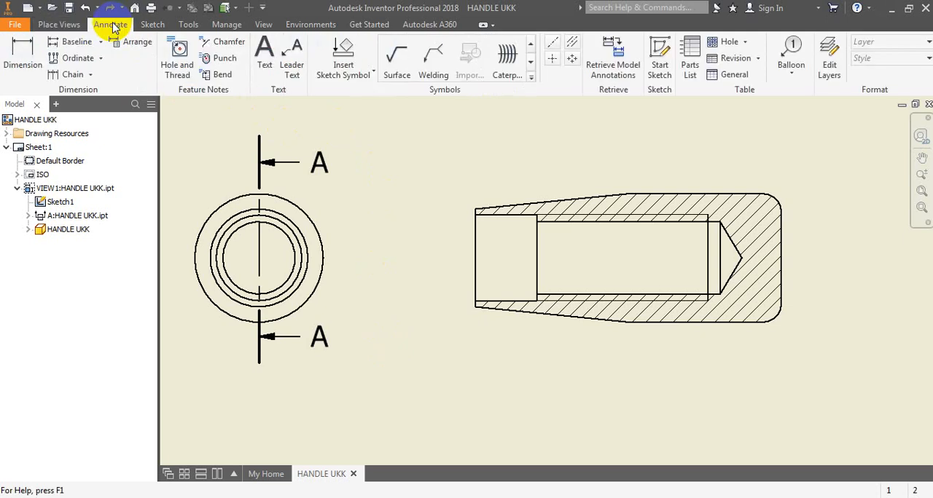
left_click(22, 56)
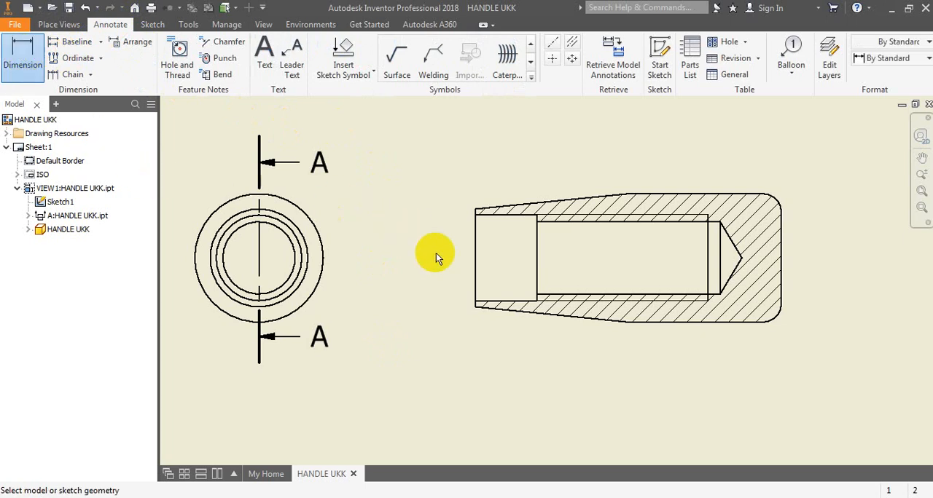
left_click(475, 278)
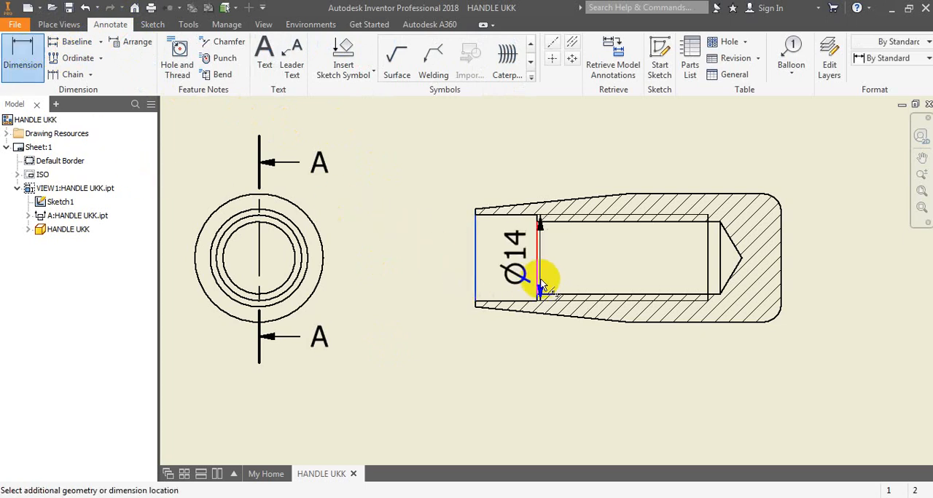
left_click(537, 278)
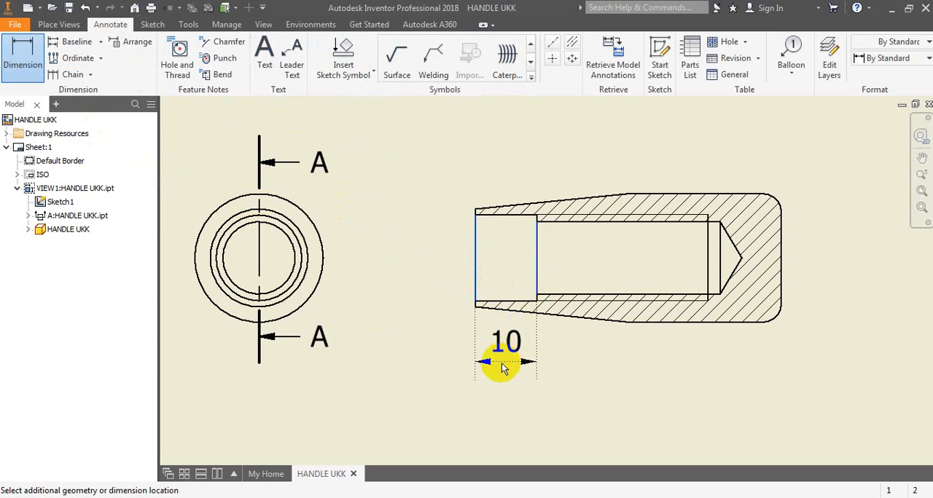
left_click(500, 364)
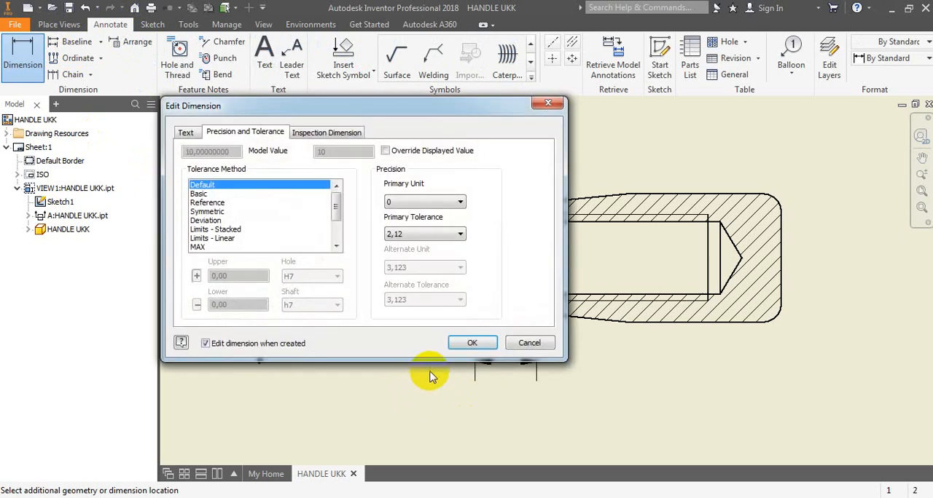
left_click(461, 344)
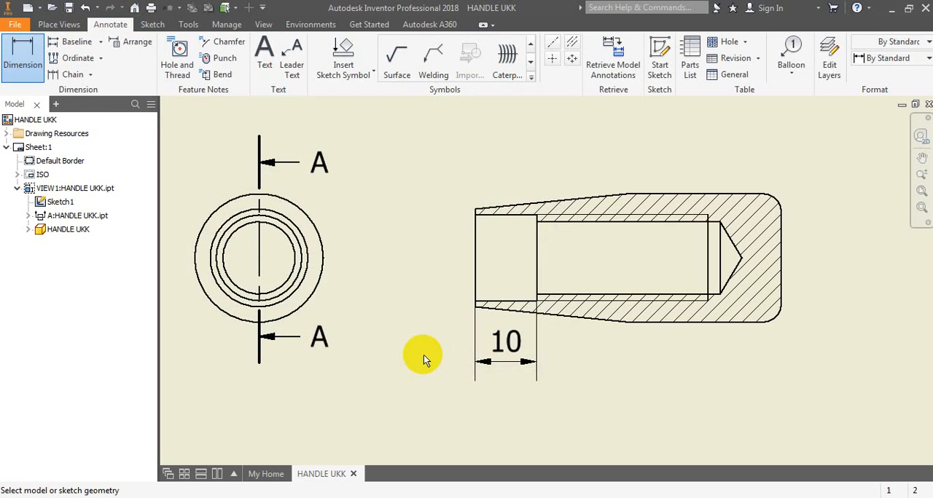
- Dimension the distance from the handle's open end to the end of the thread, placing it below the counterbore depth dimension
left_click(477, 245)
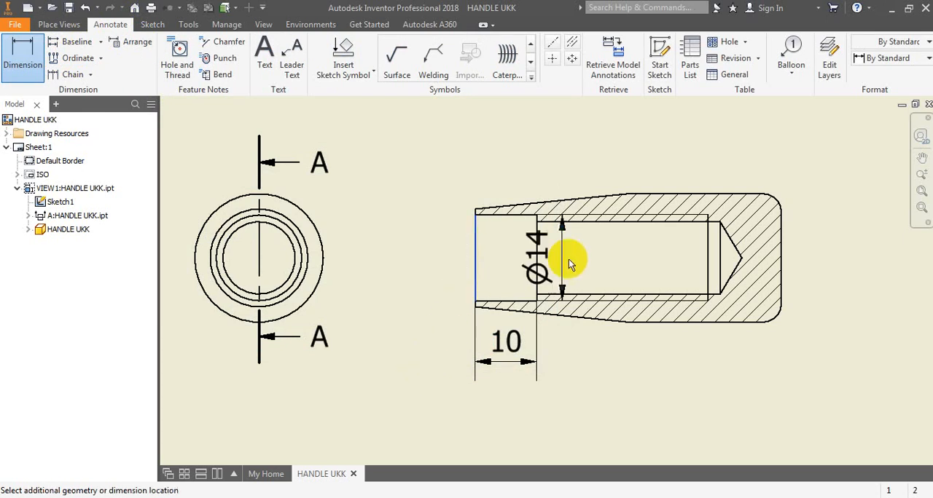
left_click(710, 268)
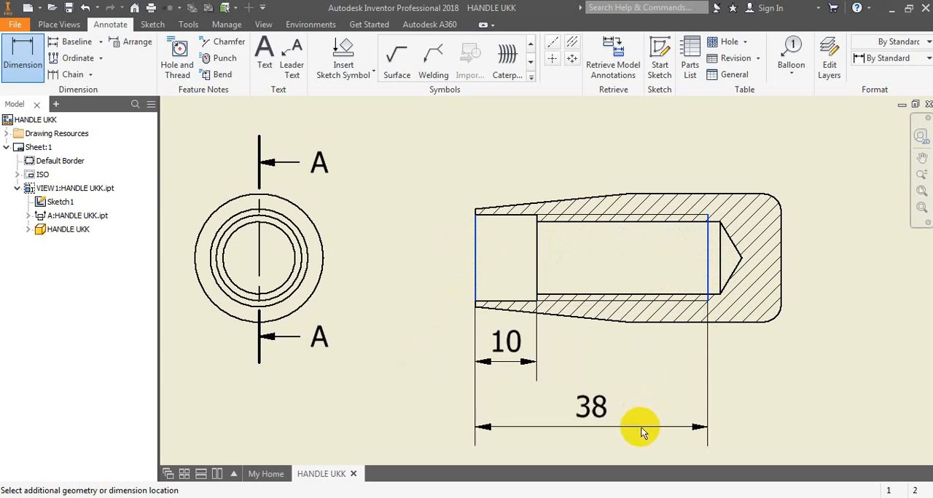
left_click(644, 429)
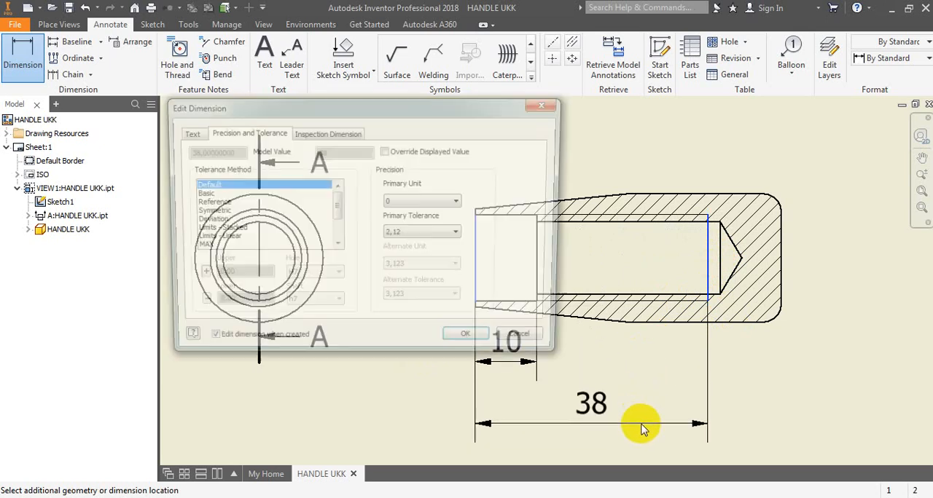
left_click(481, 344)
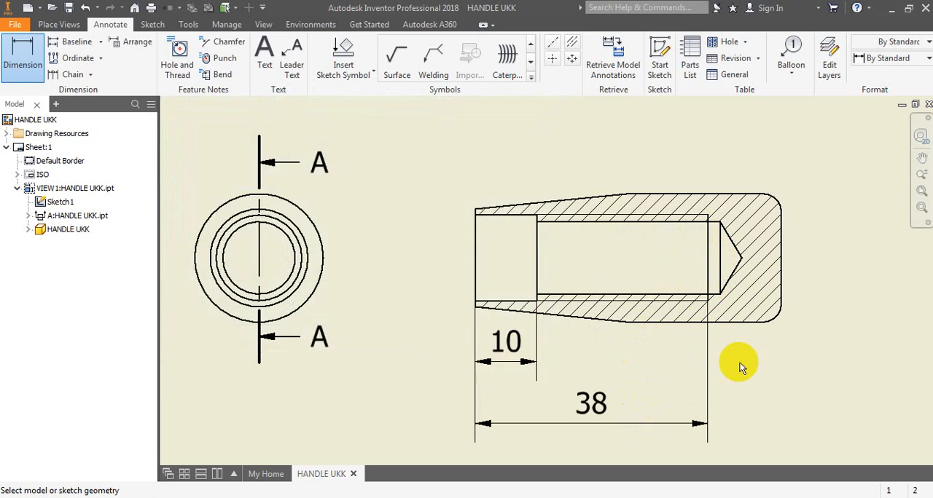
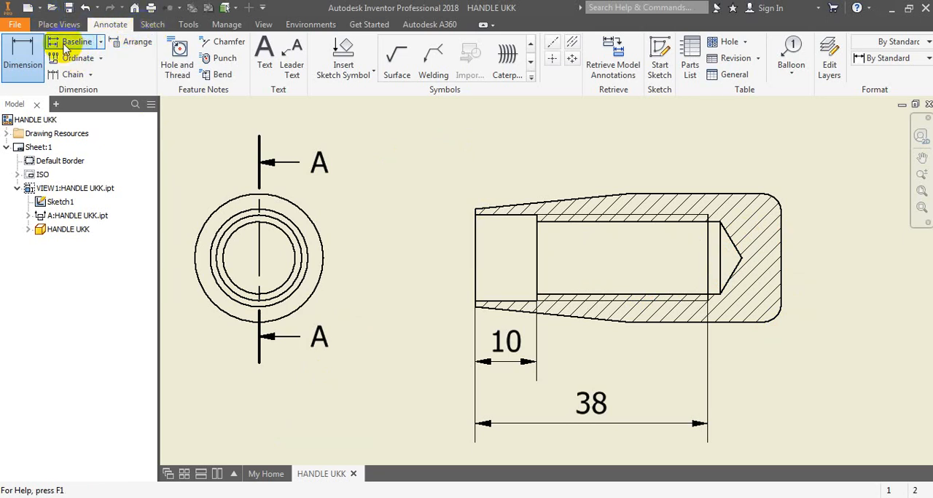
- Open the HANDLE UKK part file from the project workspace
left_click(364, 25)
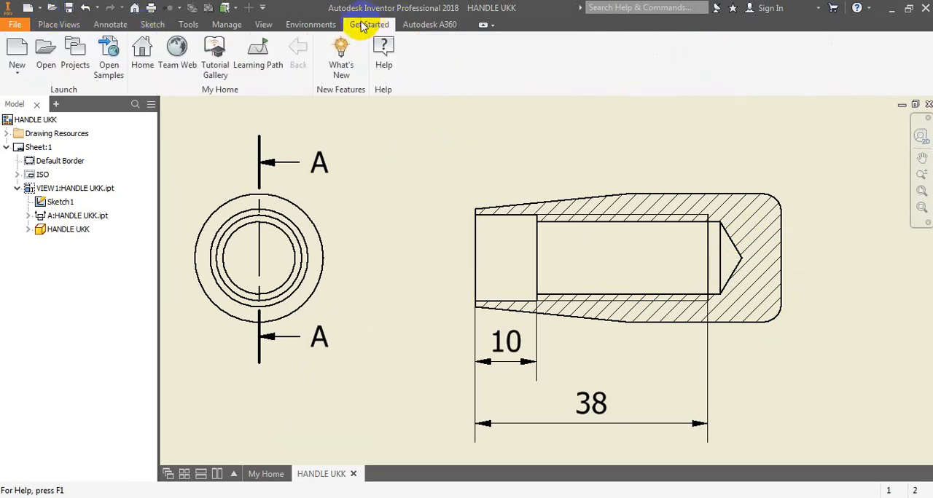
left_click(51, 9)
left_click(430, 190)
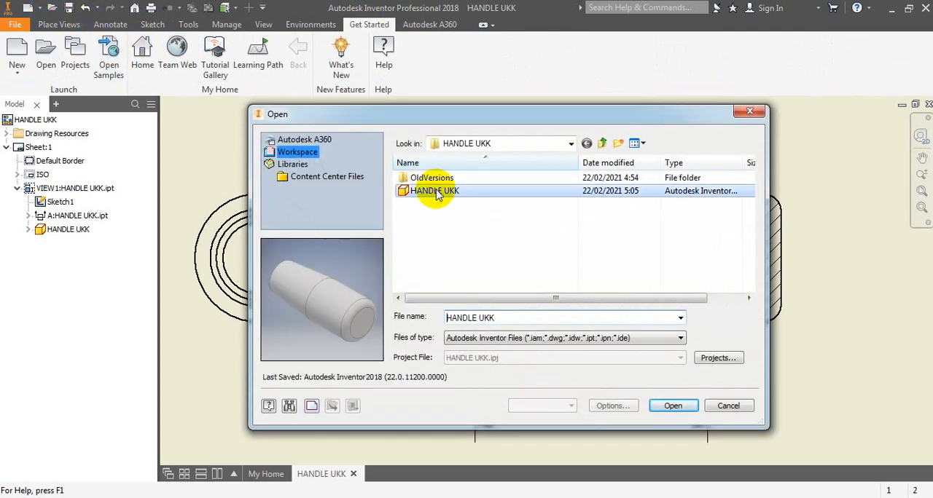
left_click(674, 406)
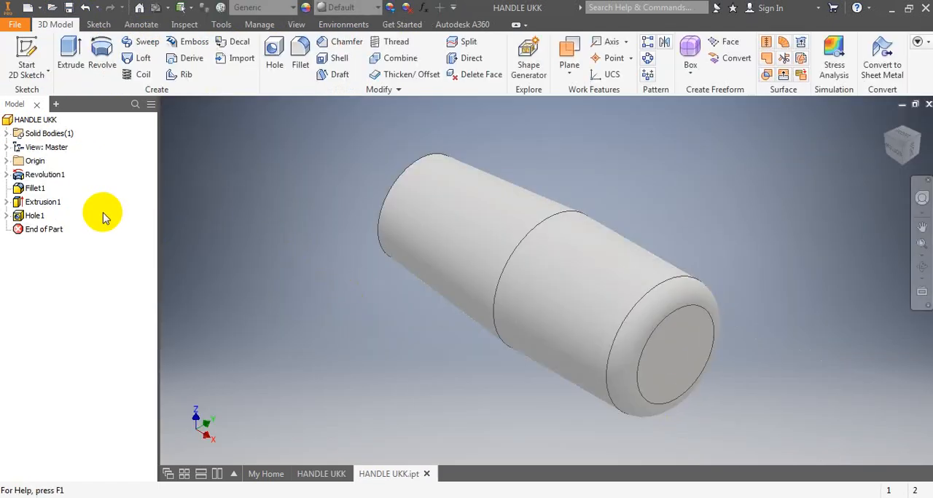
- Edit the threaded hole Hole1 and set its thread depth to 30 mm, keeping the M14x2 designation
left_click(35, 216)
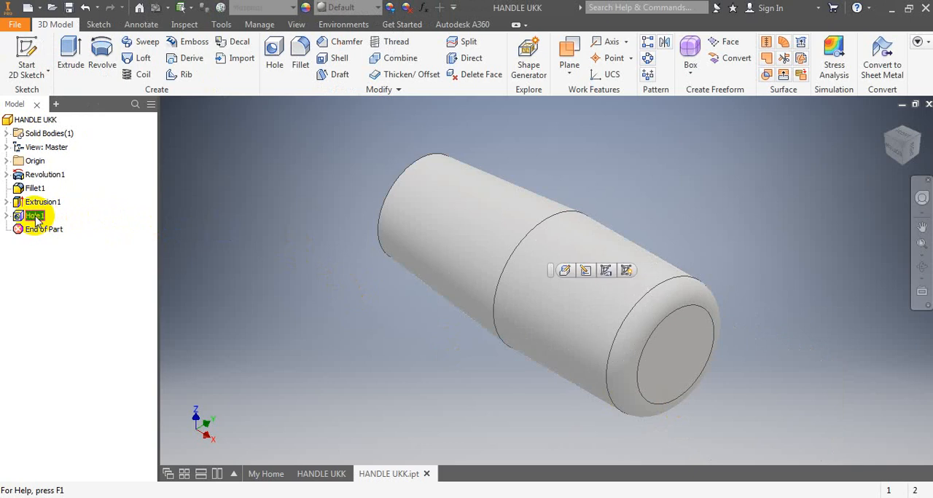
right_click(35, 216)
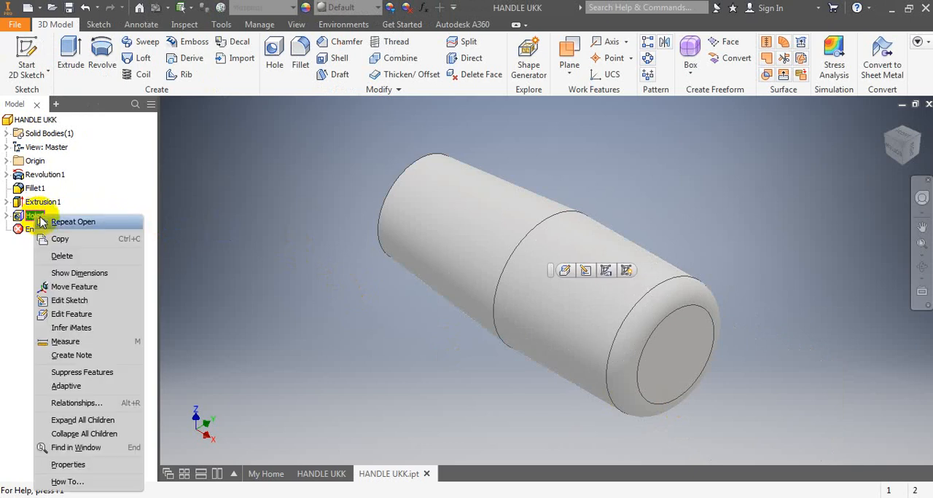
left_click(76, 316)
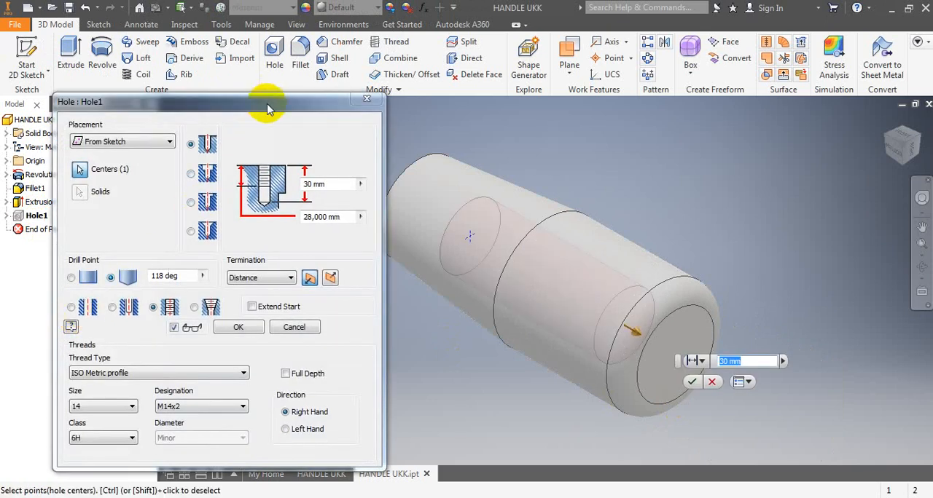
left_click_drag(267, 108, 347, 68)
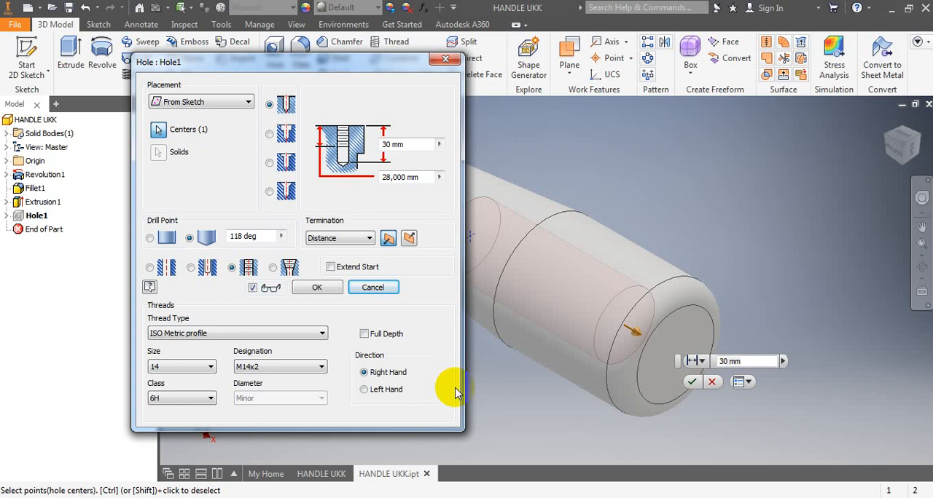
left_click(411, 177)
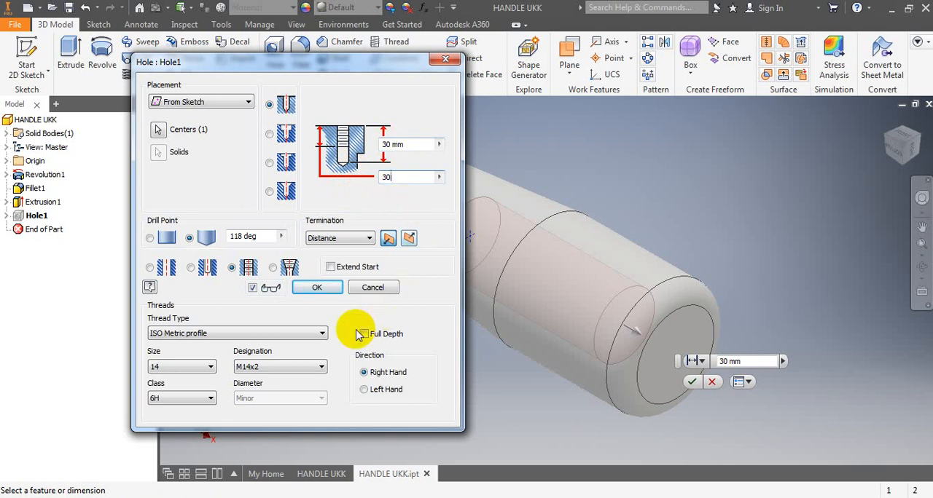
left_click(325, 289)
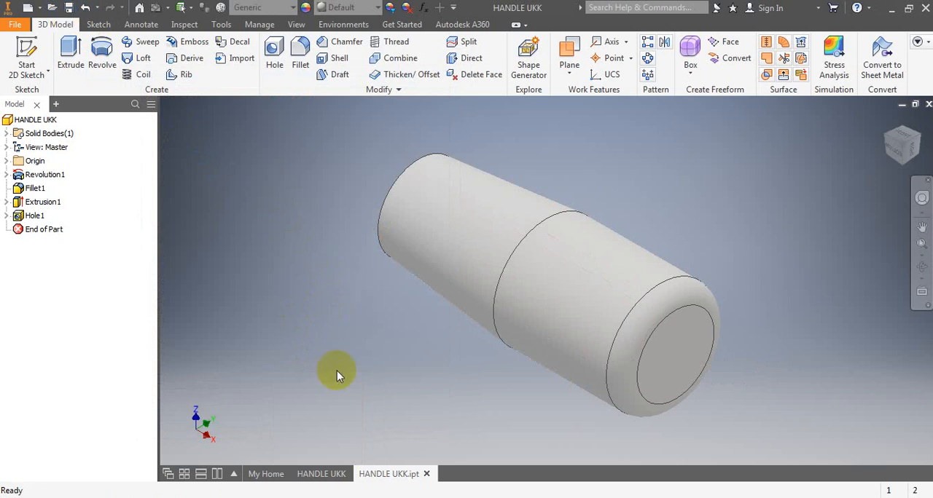
- Return to the HANDLE UKK drawing and dimension the handle's overall length below the thread dimension, with default tolerance settings
left_click(321, 473)
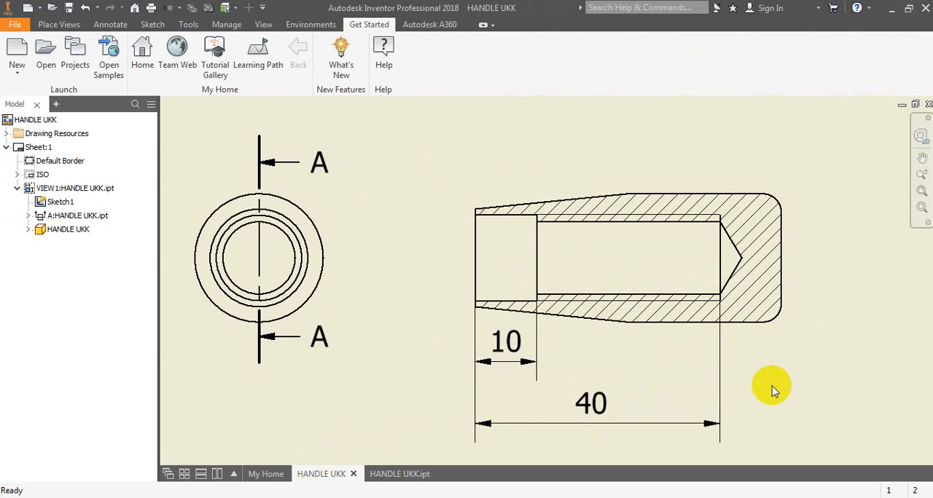
key("F2")
mouse_move(787, 377)
left_mouse_down()
mouse_move(772, 325)
mouse_move(778, 296)
left_mouse_up()
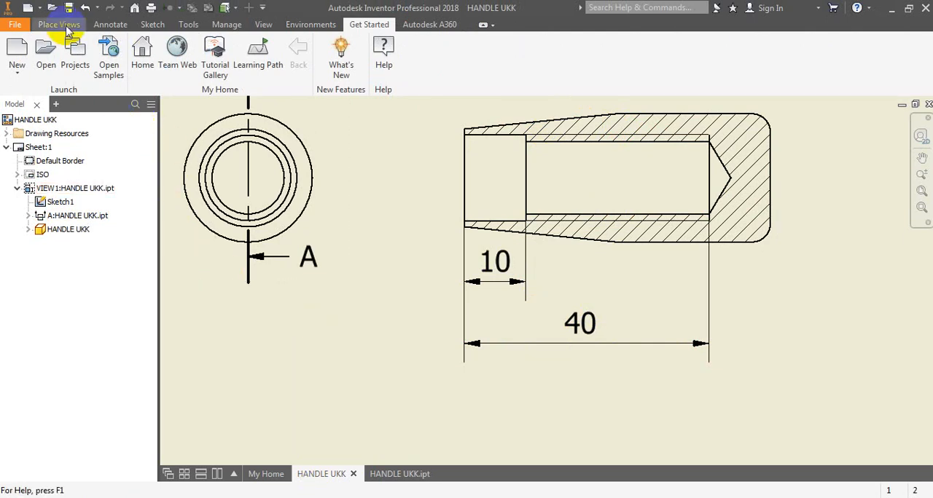
left_click(110, 25)
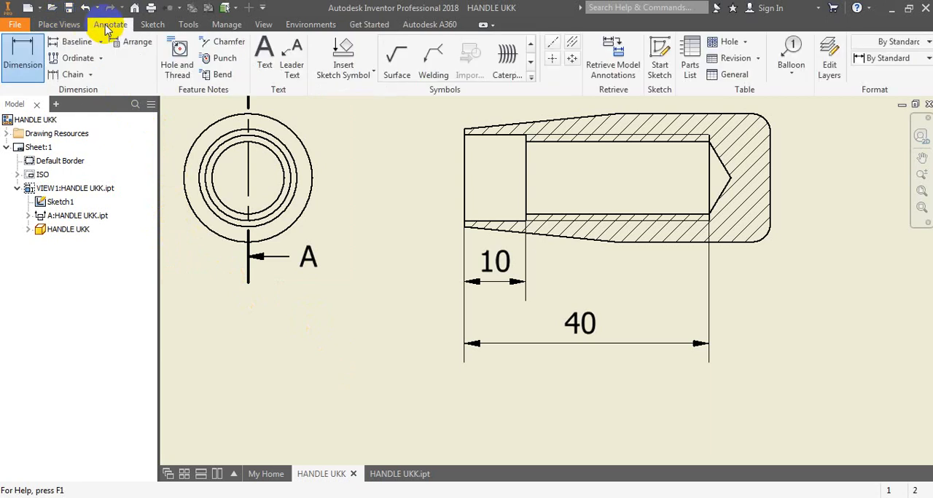
left_click(24, 56)
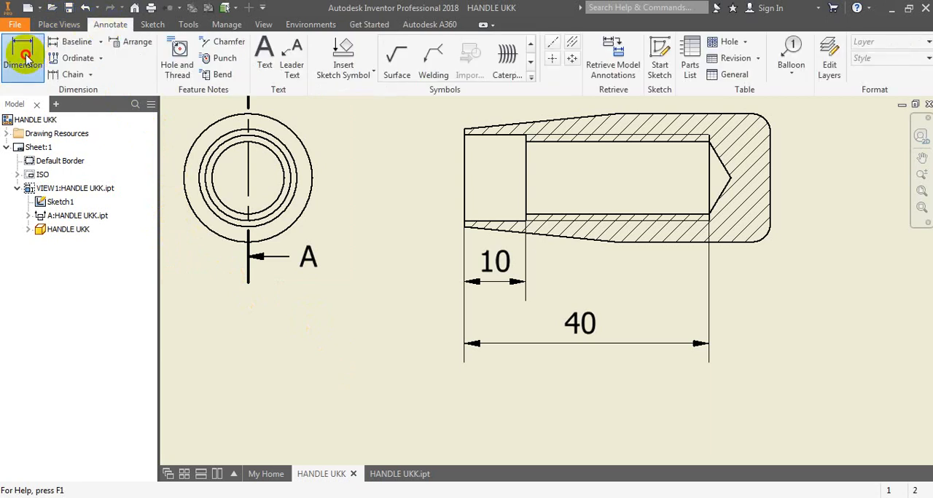
left_click(464, 188)
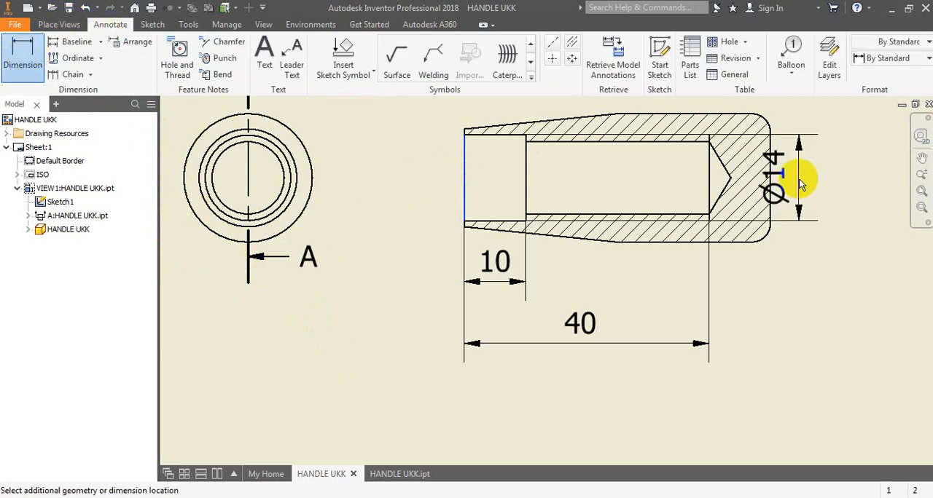
left_click(770, 194)
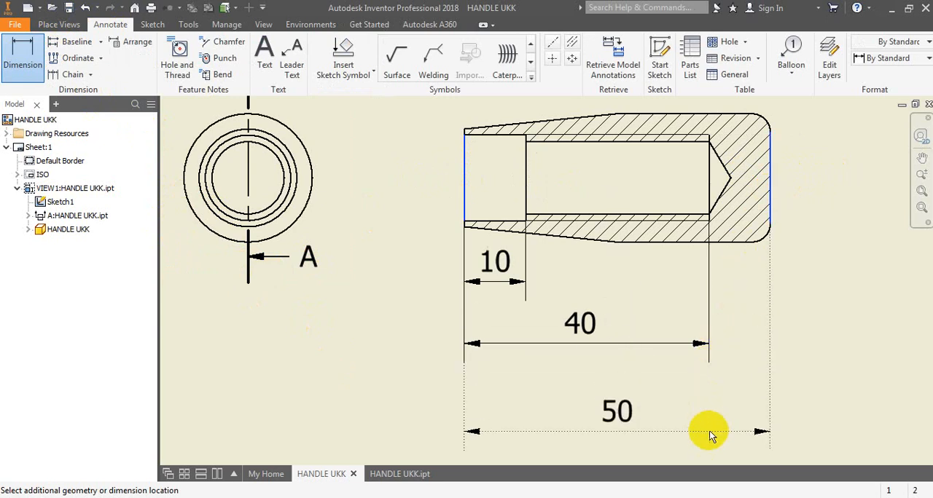
left_click(714, 434)
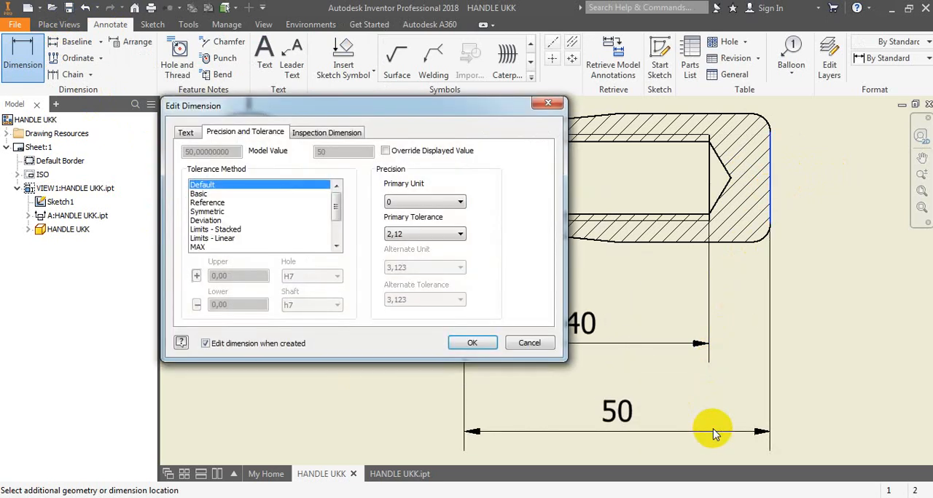
left_click(470, 344)
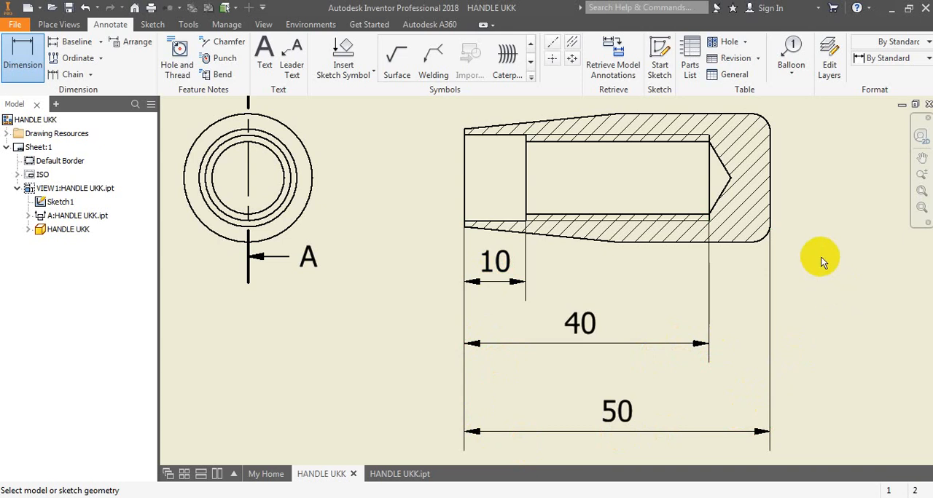
- Dimension the radius of the upper fillet at the handle's closed end, placing it outside the section view with default tolerance settings
mouse_move(817, 256)
middle_mouse_down()
mouse_move(822, 241)
mouse_move(739, 296)
middle_mouse_up()
scroll(742, 300, "down", 3)
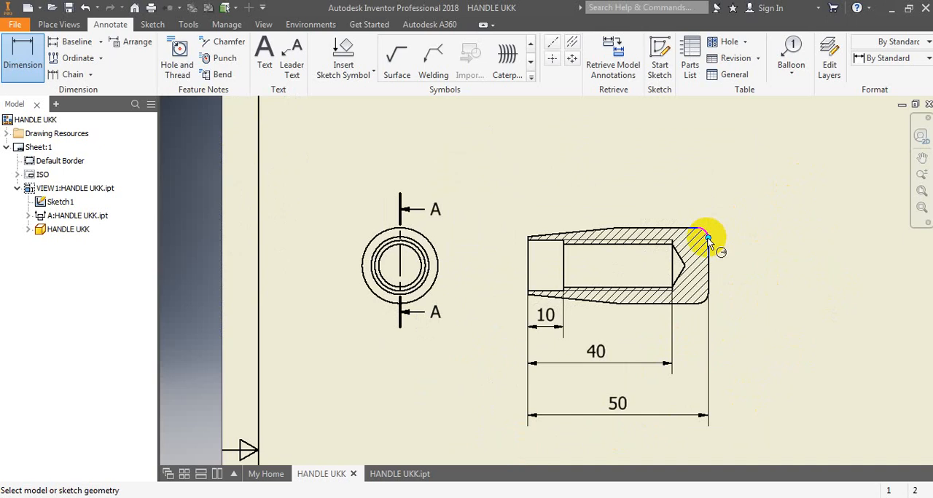
scroll(707, 241, "up", 5)
left_click(703, 208)
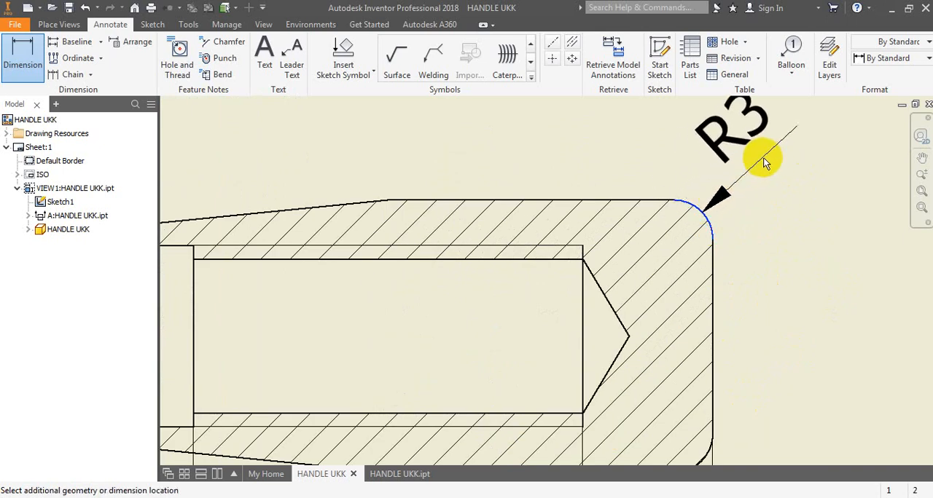
left_click(764, 159)
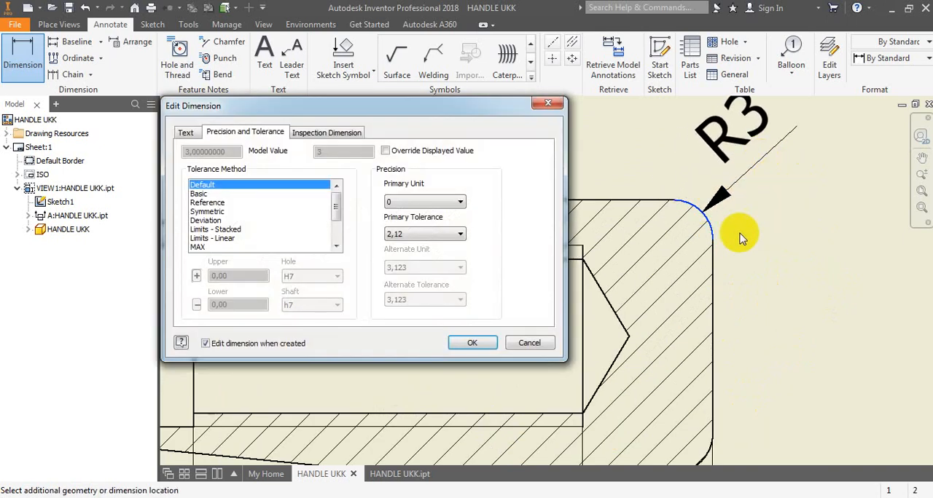
left_click(470, 341)
- Dimension the handle's outer diameter beside its closed end and add a diameter symbol before the value
scroll(510, 197, "up", 5)
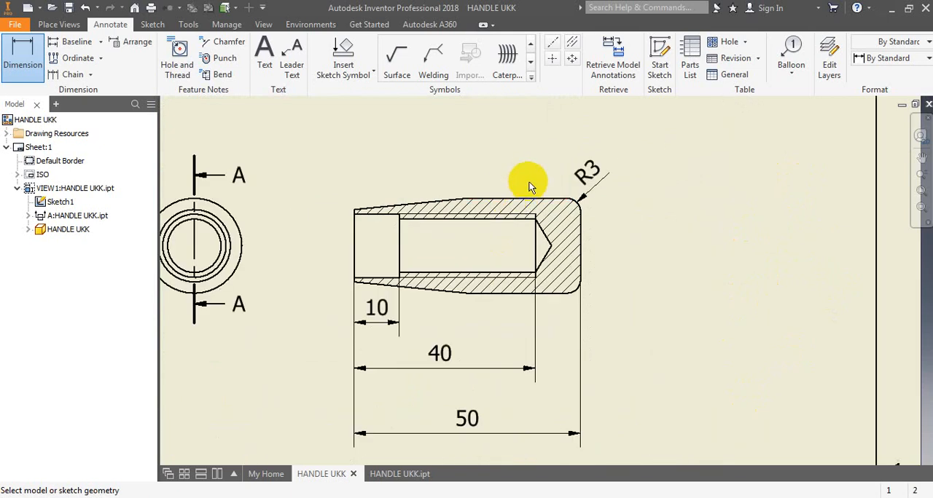
left_click(535, 196)
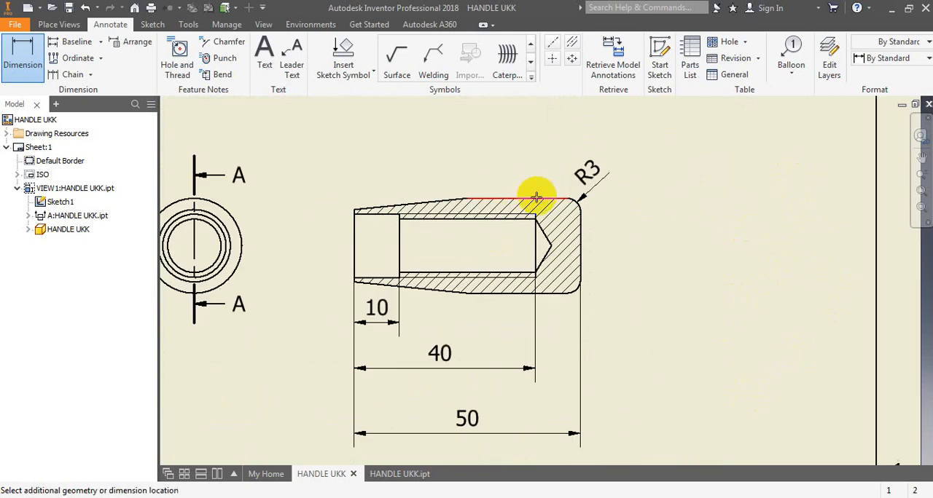
left_click(548, 293)
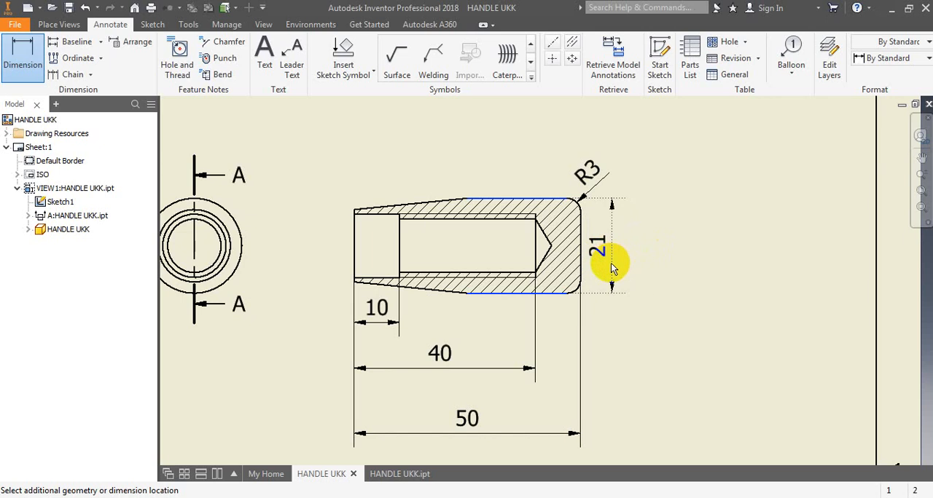
left_click(609, 264)
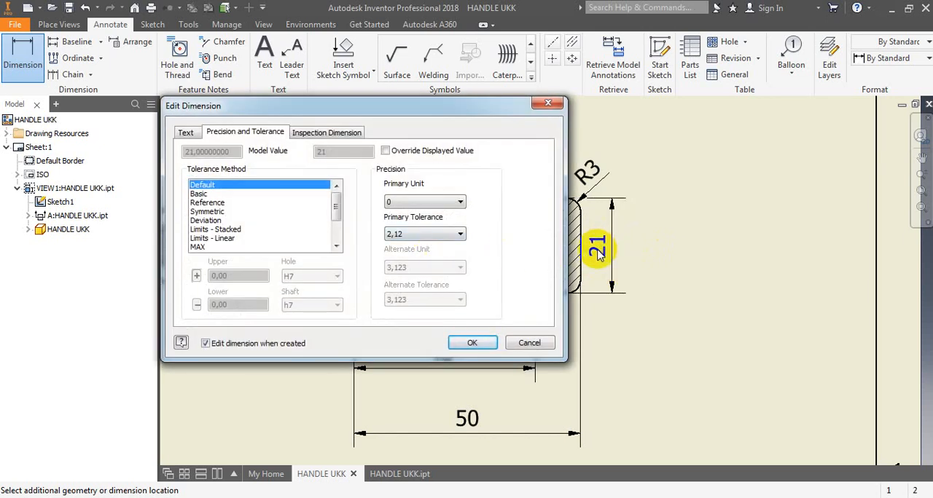
left_click(185, 133)
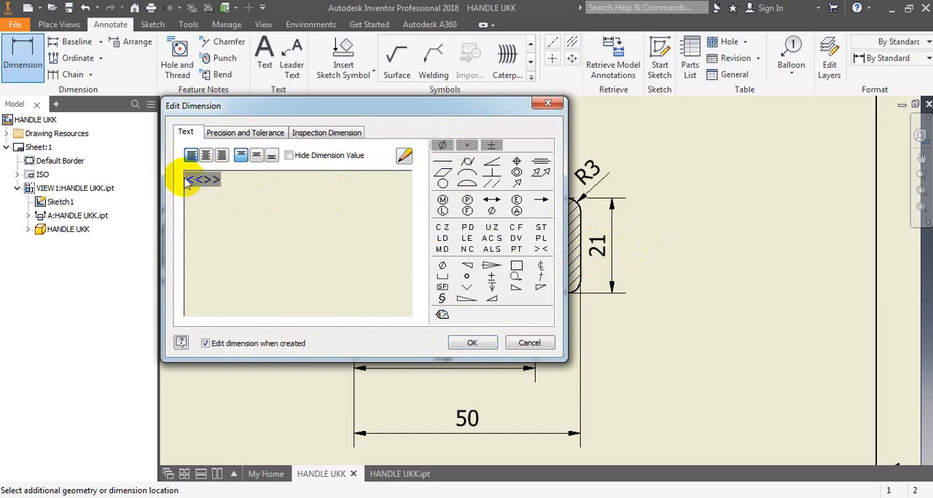
left_click(441, 147)
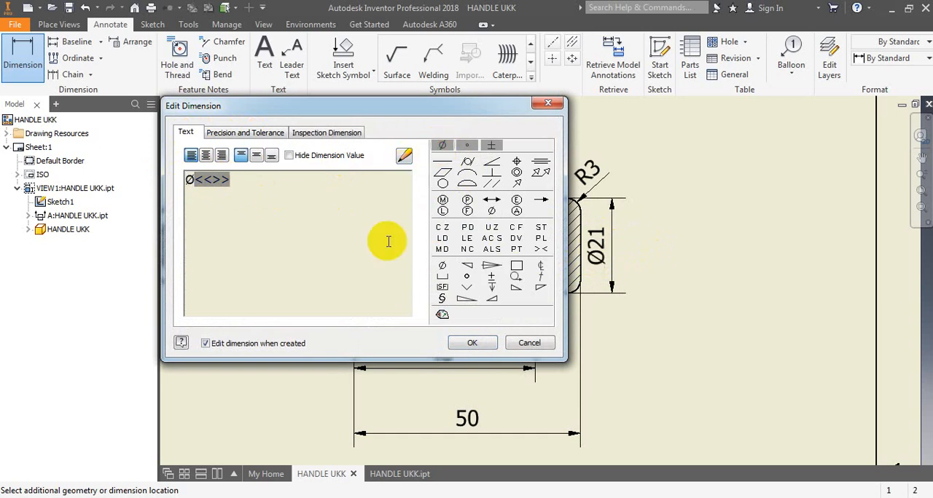
left_click(471, 343)
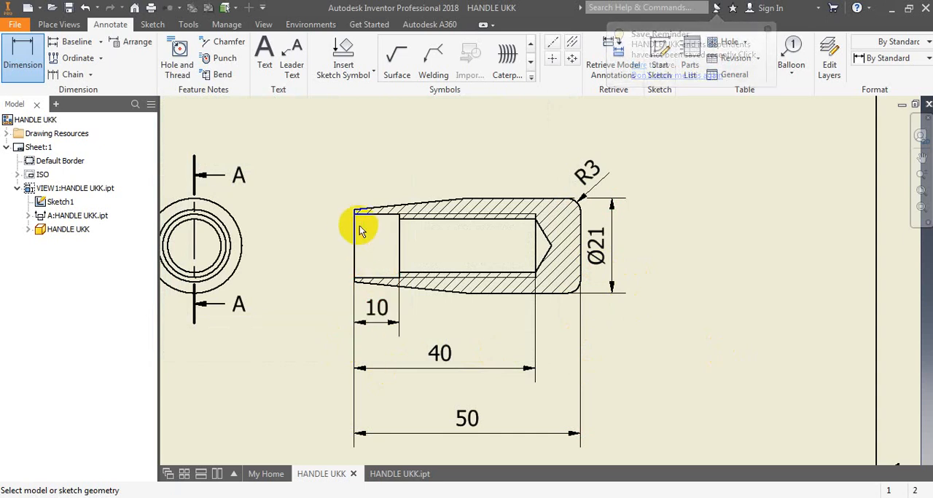
- Dimension the counterbore's diameter between its upper and lower edges, placing the dimension outside the handle's open end
left_click(378, 213)
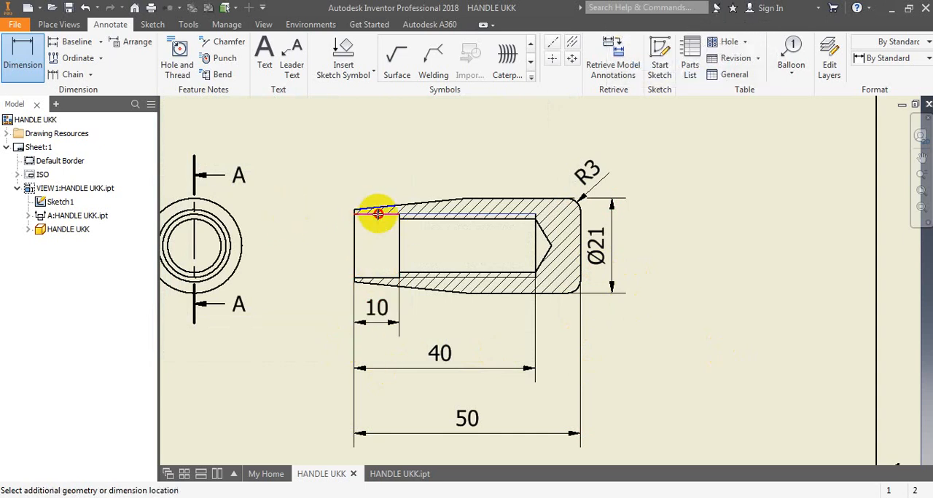
left_click(374, 277)
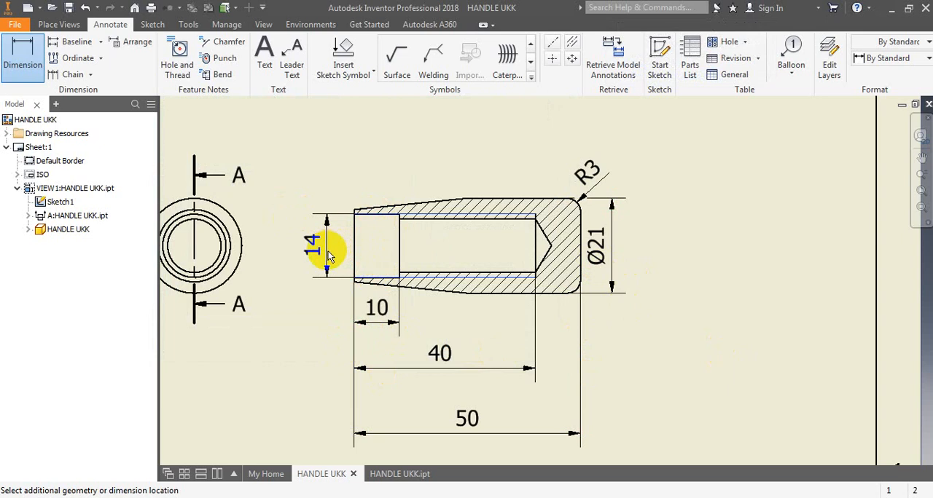
left_click(328, 255)
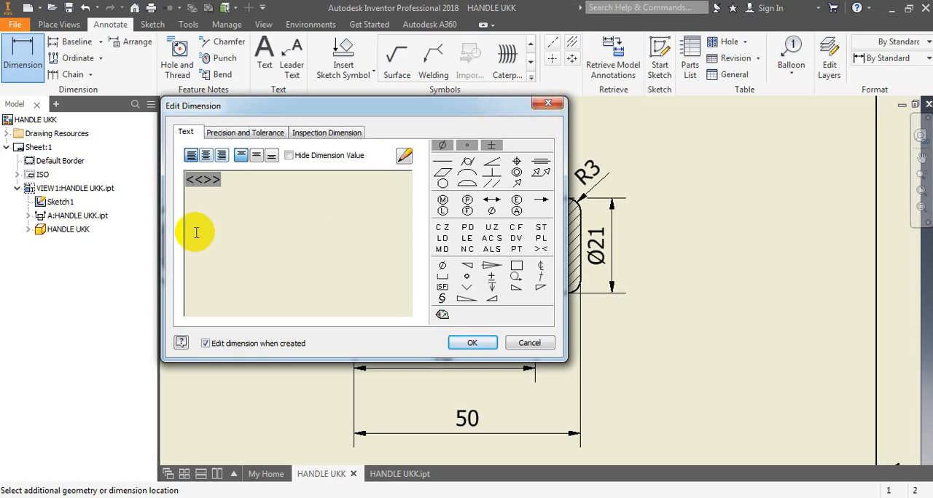
left_click(548, 102)
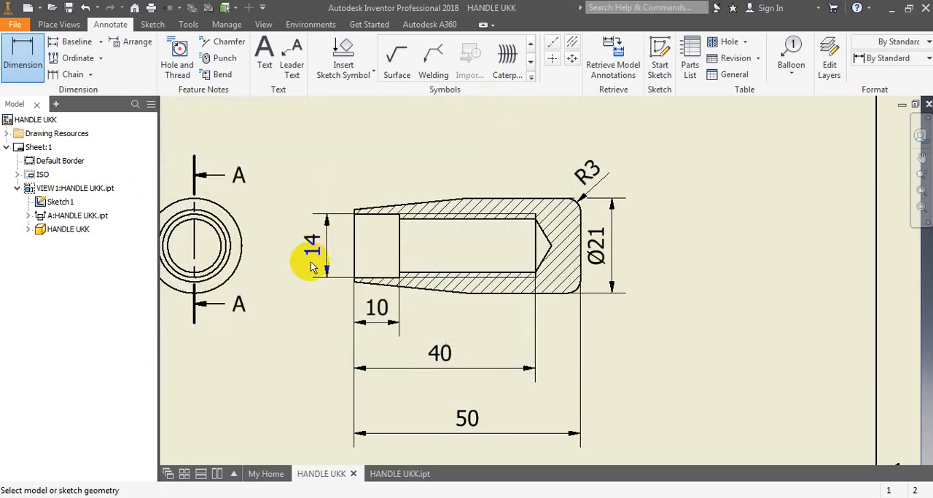
left_click(401, 437)
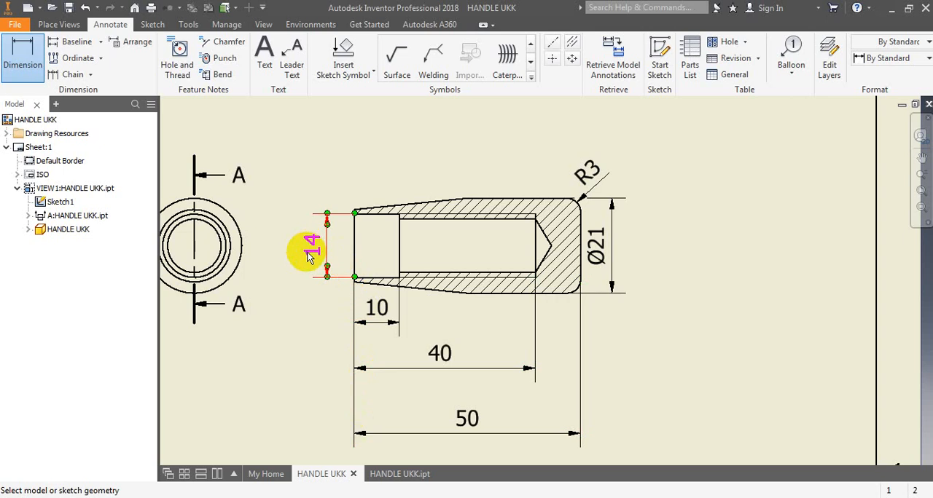
- Set the counterbore diameter's tolerance method to Limits/Fits - Show size limits with hole fit H7 and primary tolerance precision 3,123
double_click(310, 255)
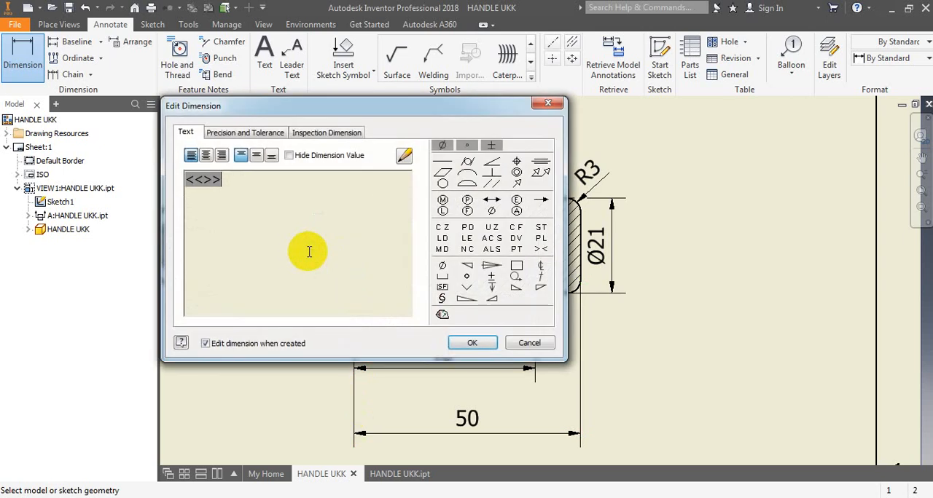
left_click(268, 133)
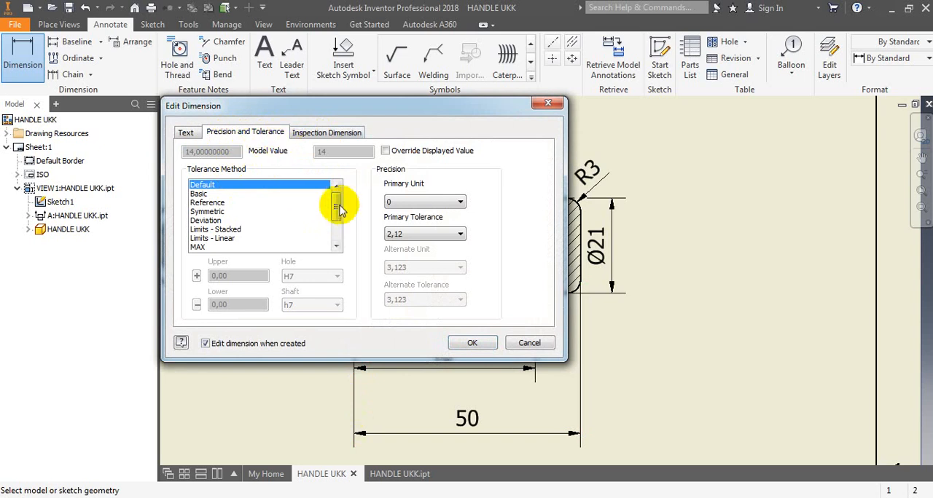
left_click_drag(335, 213, 333, 241)
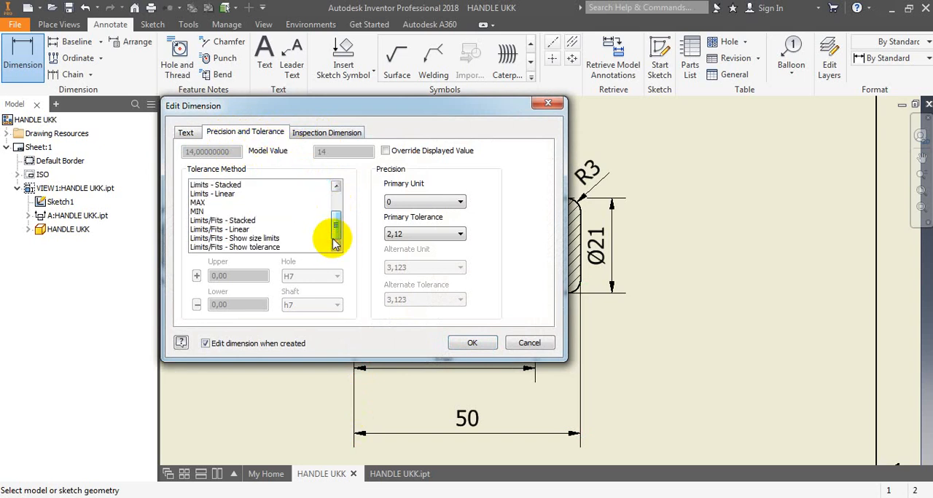
left_click(261, 239)
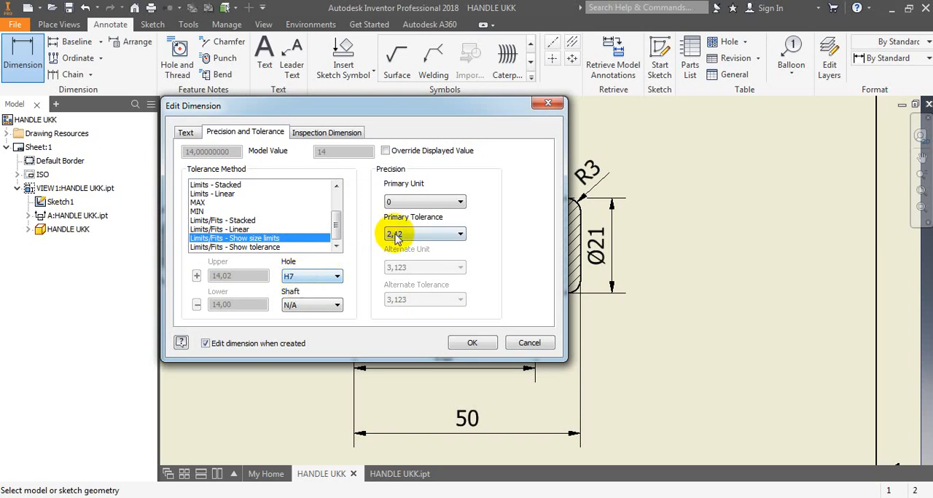
left_click(460, 235)
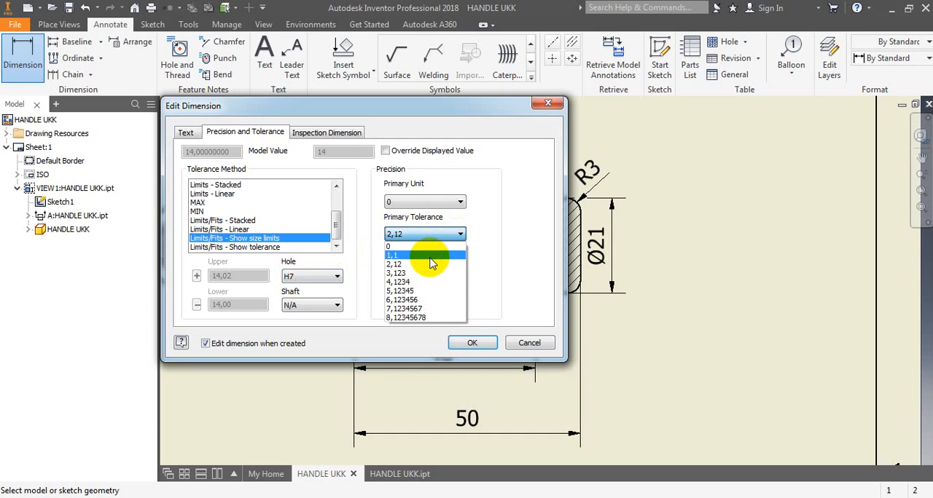
left_click(410, 273)
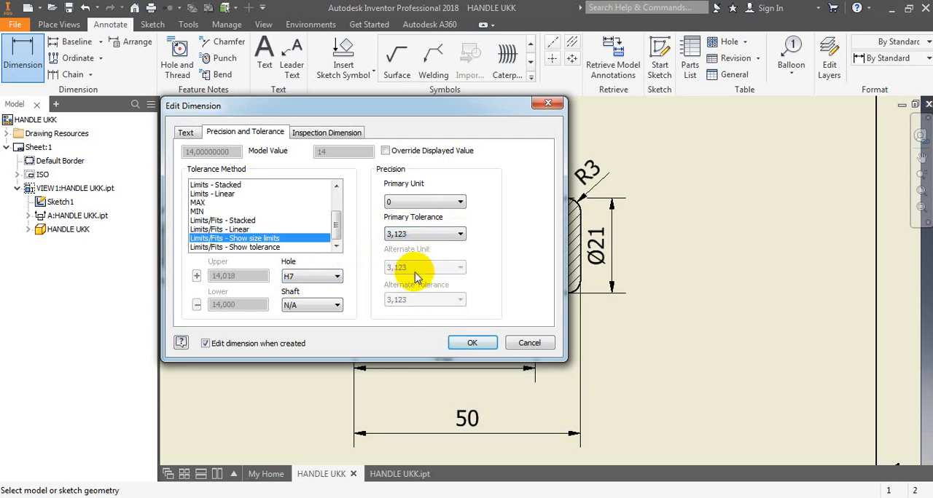
left_click(455, 343)
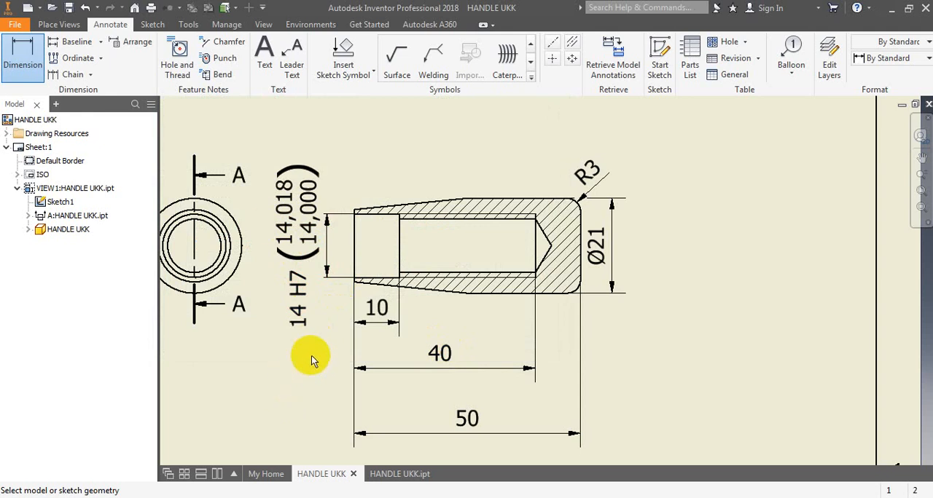
- Change the counterbore diameter's tolerance method to Limits/Fits - Show tolerance
double_click(284, 232)
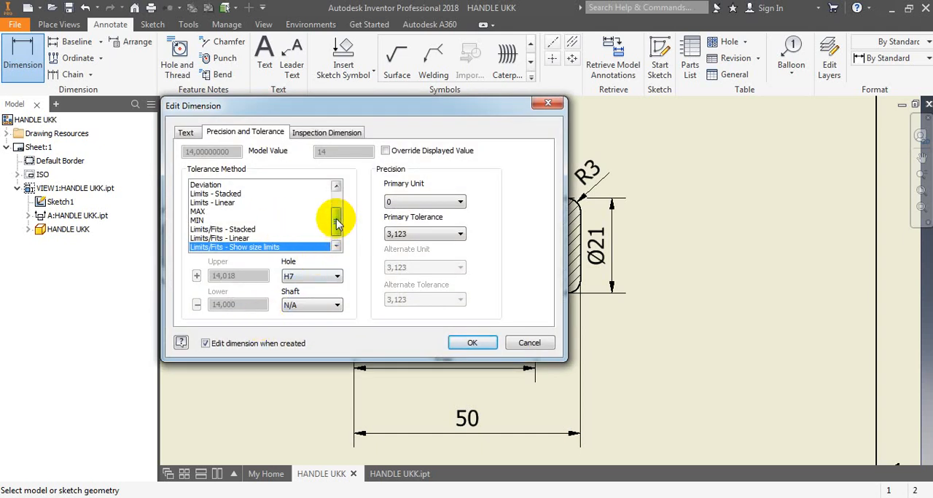
scroll(333, 222, "down", 1)
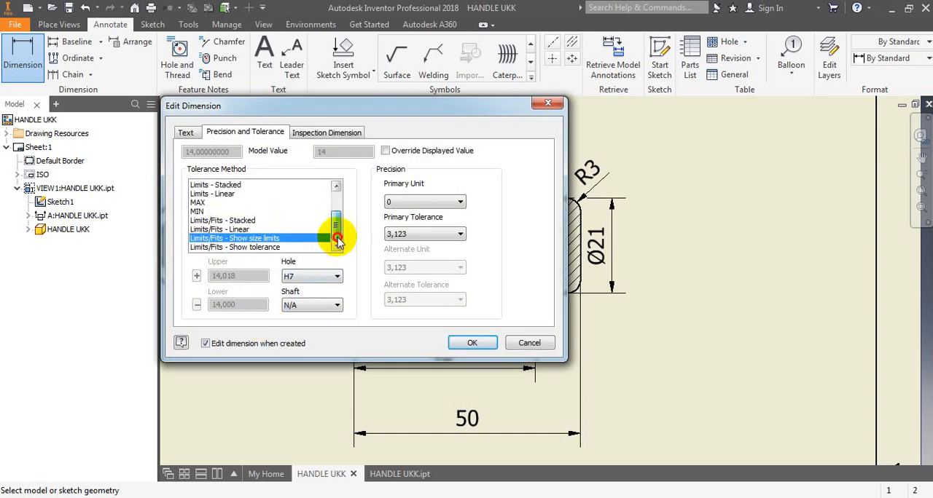
left_click(250, 248)
left_click(452, 343)
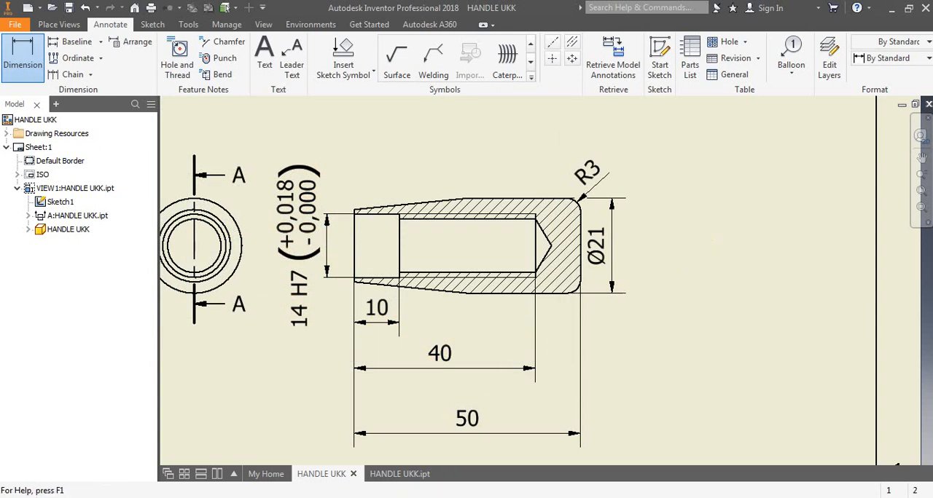
left_click(412, 497)
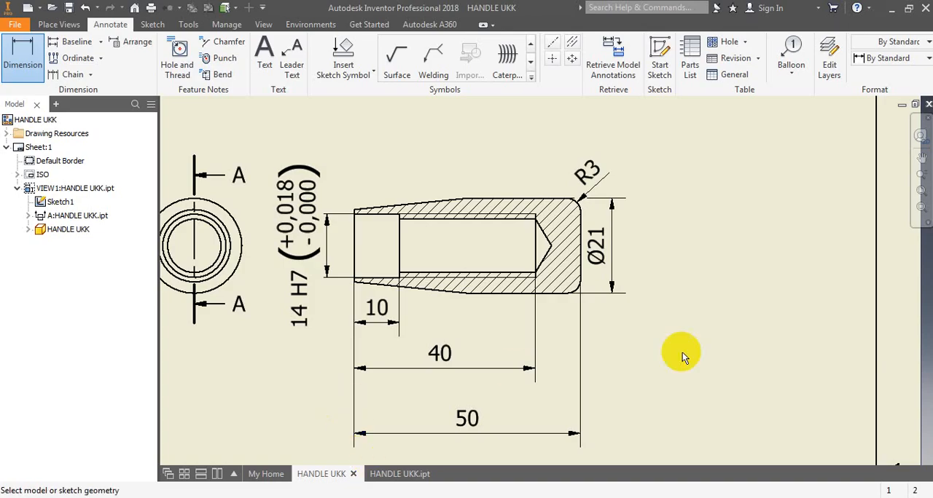
- End the dimensioning command and move section view A-A farther away from the circular end view
scroll(694, 286, "down", 2)
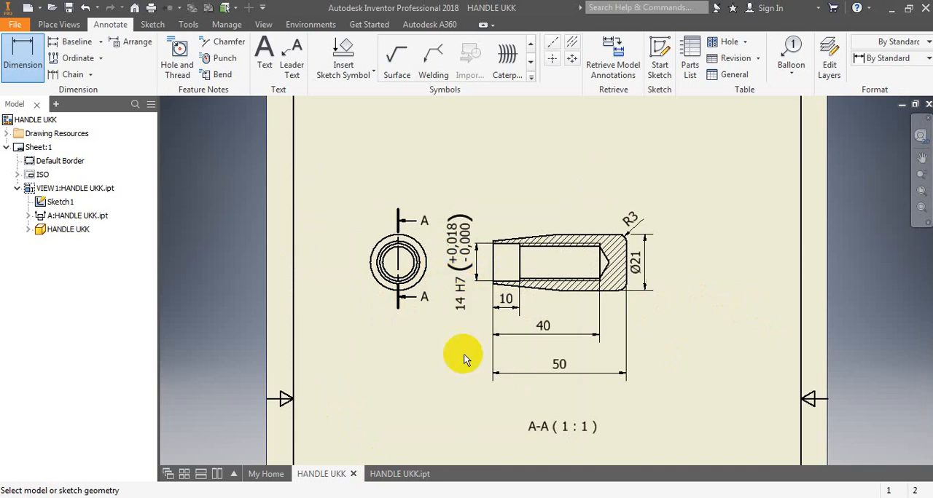
scroll(475, 274, "up", 2)
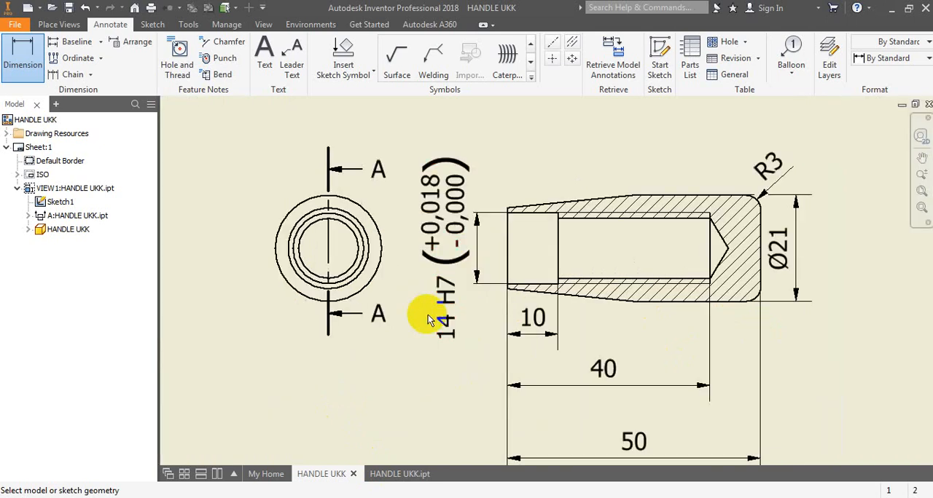
scroll(379, 337, "down", 2)
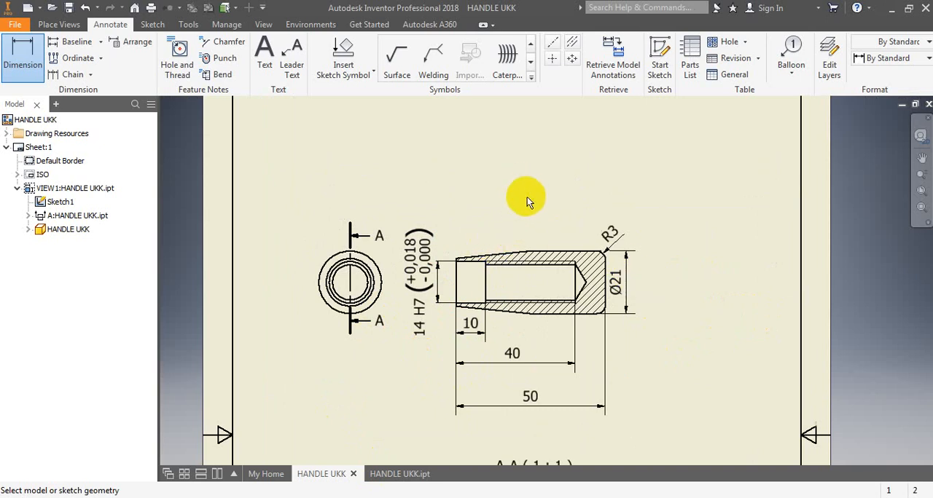
key("Escape")
left_click_drag(525, 234, 614, 232)
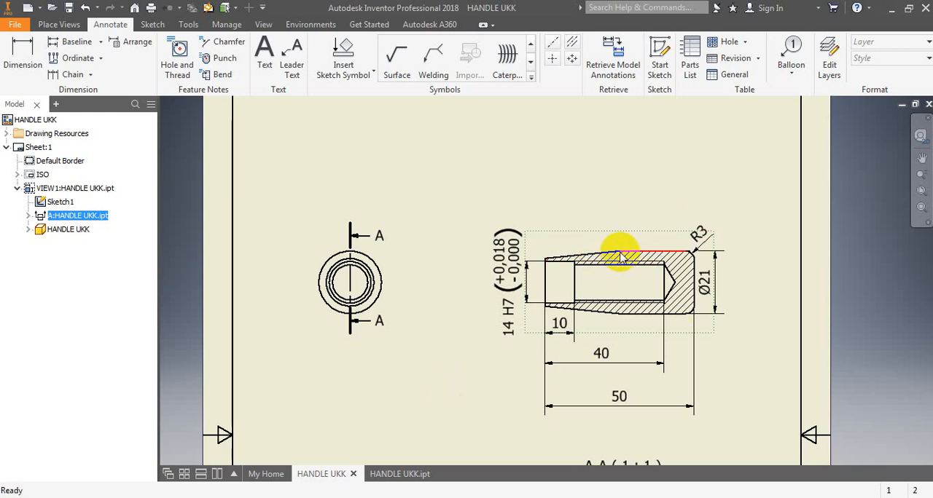
- Set the scale of the circular base view to 2:1
double_click(397, 254)
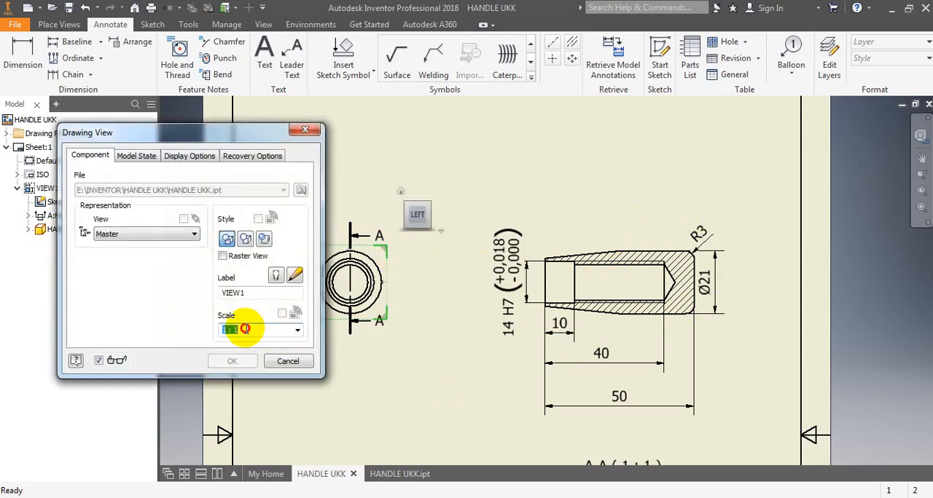
left_click(297, 330)
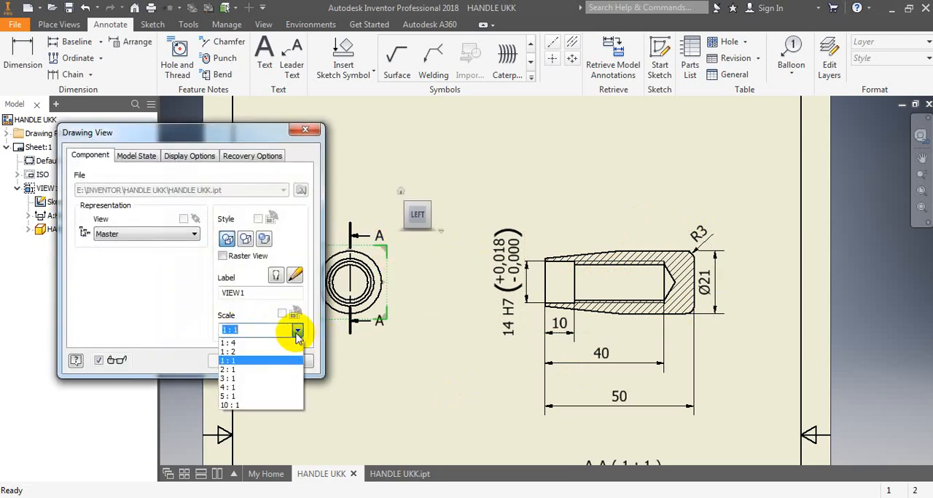
left_click(229, 371)
left_click(242, 366)
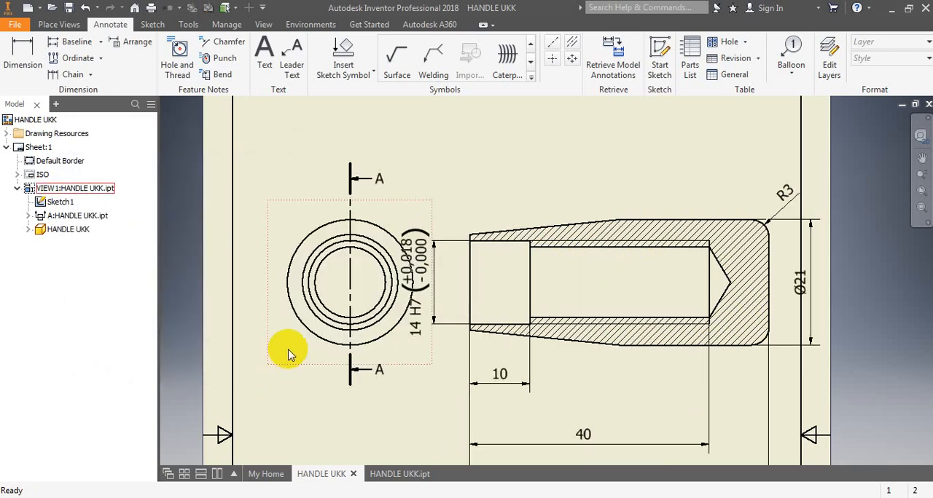
- Change the drawing sheet to A3 size with landscape orientation
scroll(317, 332, "down", 3)
scroll(369, 345, "up", 2)
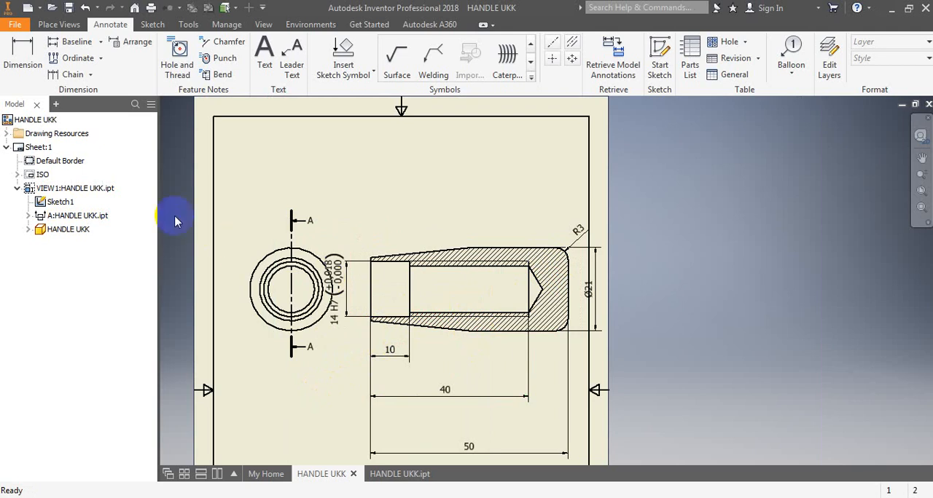
right_click(40, 147)
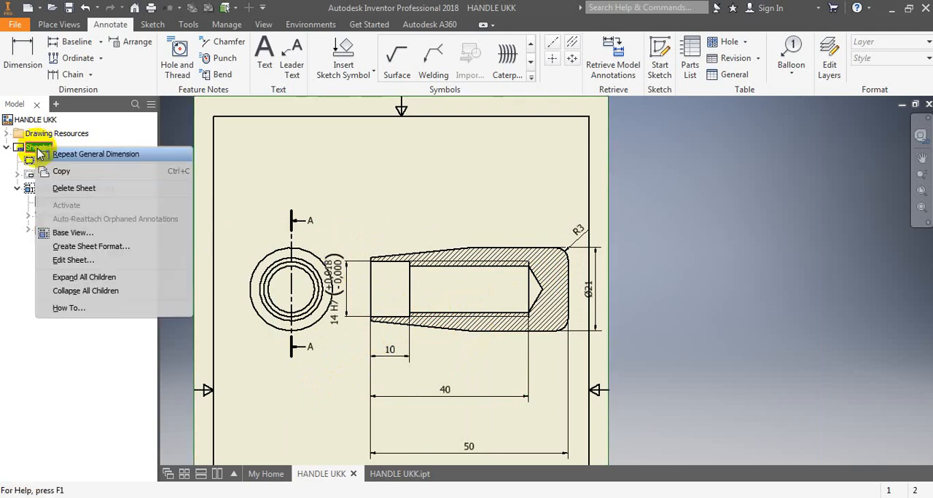
left_click(71, 260)
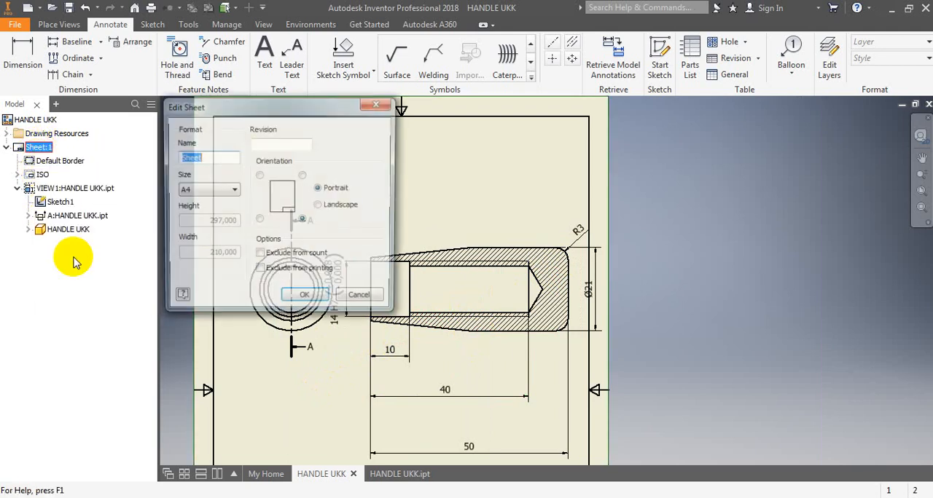
left_click(234, 191)
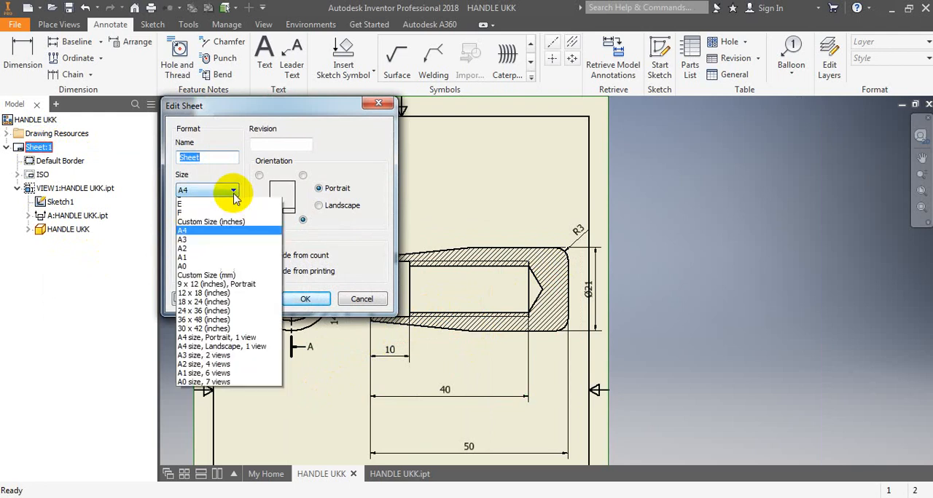
left_click(191, 273)
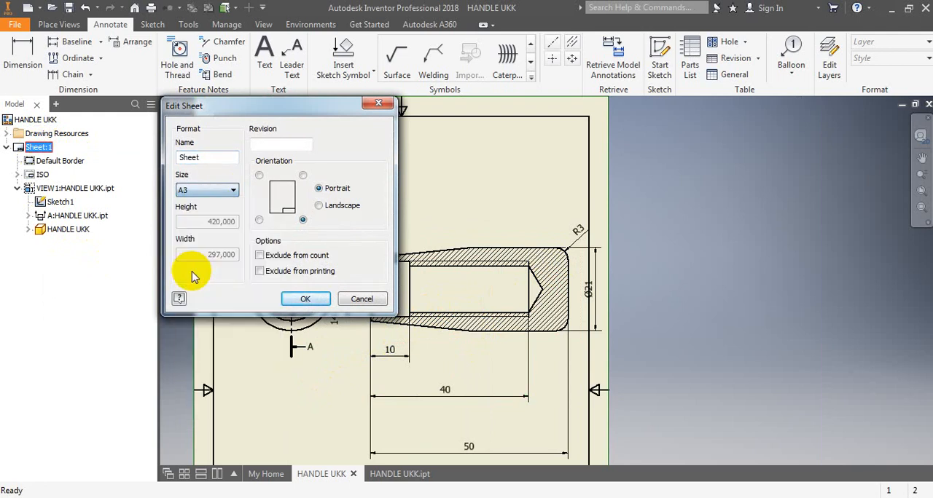
left_click(319, 205)
left_click(299, 298)
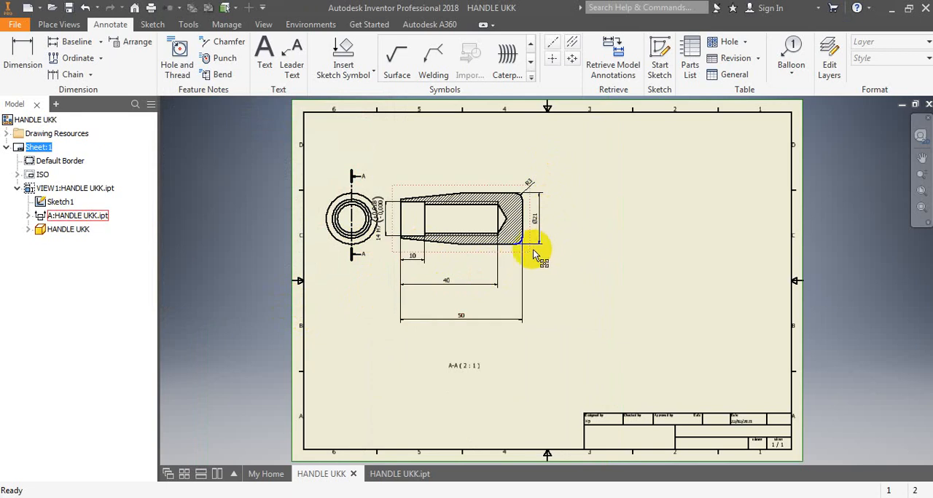
- Spread the views across the sheet by moving section view A-A toward the right border and the circular end view slightly inward
left_click_drag(530, 253, 677, 237)
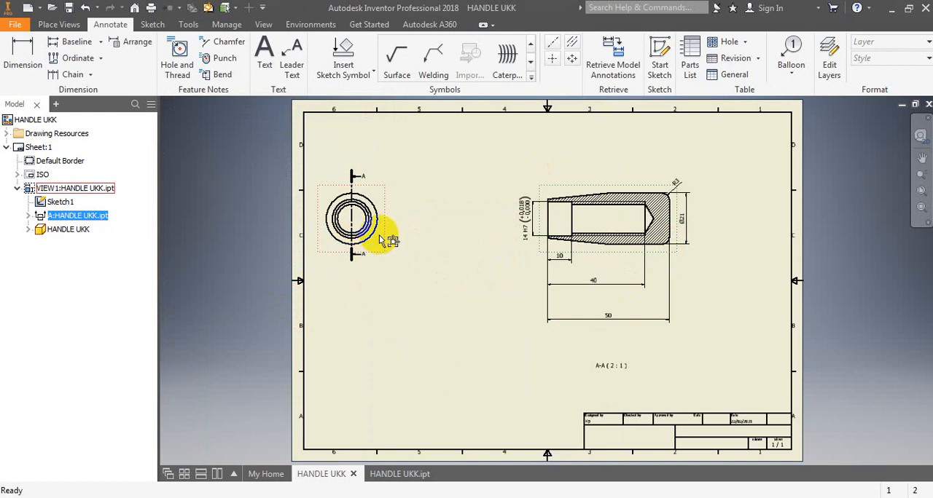
left_click_drag(386, 247, 448, 251)
scroll(479, 167, "up", 2)
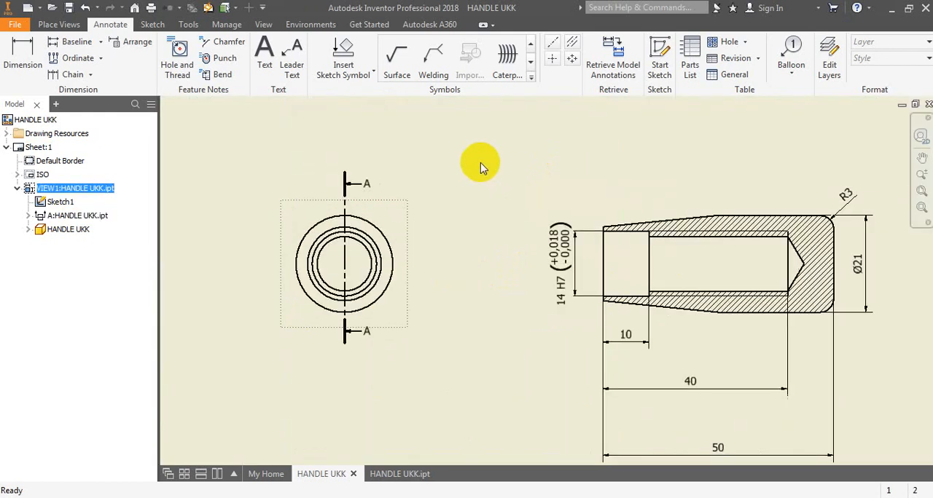
scroll(466, 175, "down", 1)
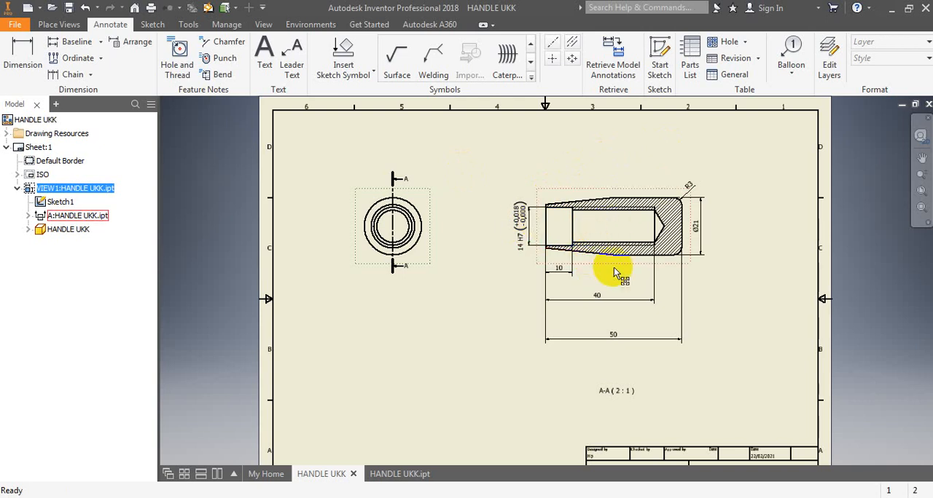
- Move the counterbore depth, thread depth and overall length dimensions closer to the section view, spacing them evenly
scroll(619, 267, "down", 2)
scroll(620, 266, "up", 4)
scroll(604, 260, "down", 1)
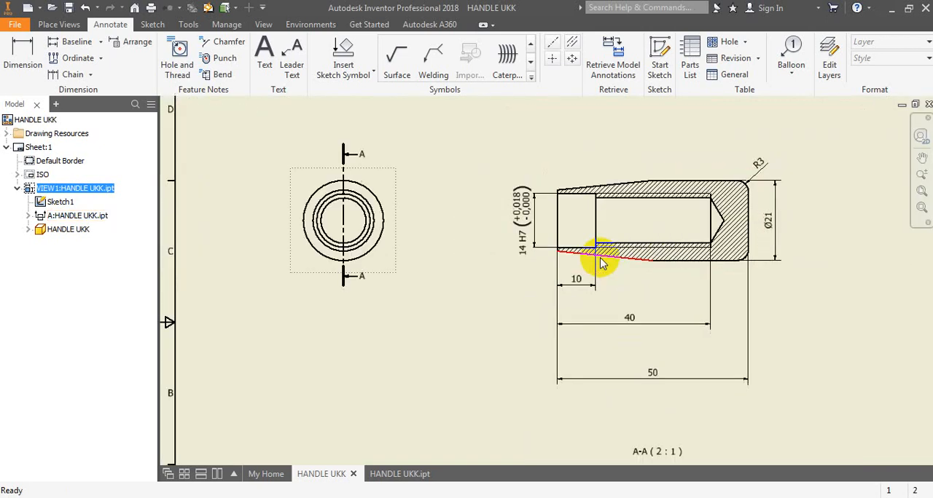
left_click_drag(628, 318, 628, 302)
left_click_drag(589, 279, 568, 274)
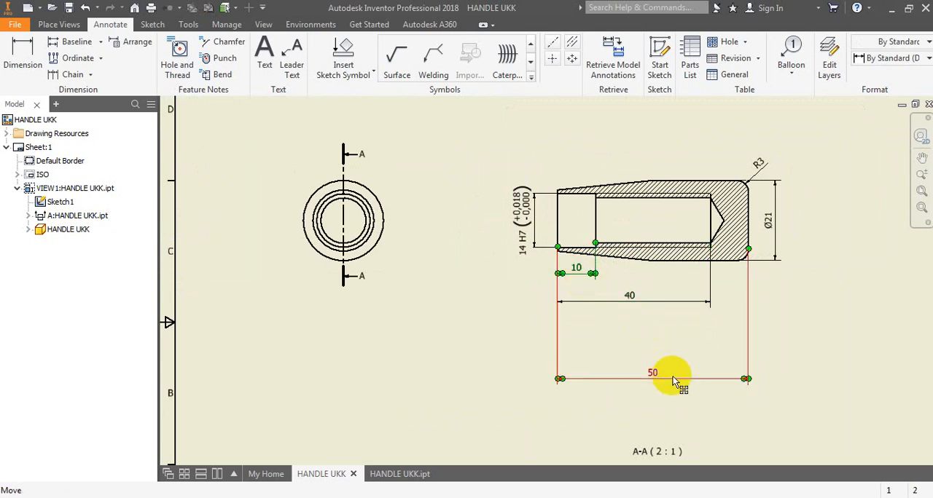
left_click_drag(672, 378, 665, 332)
left_click(784, 279)
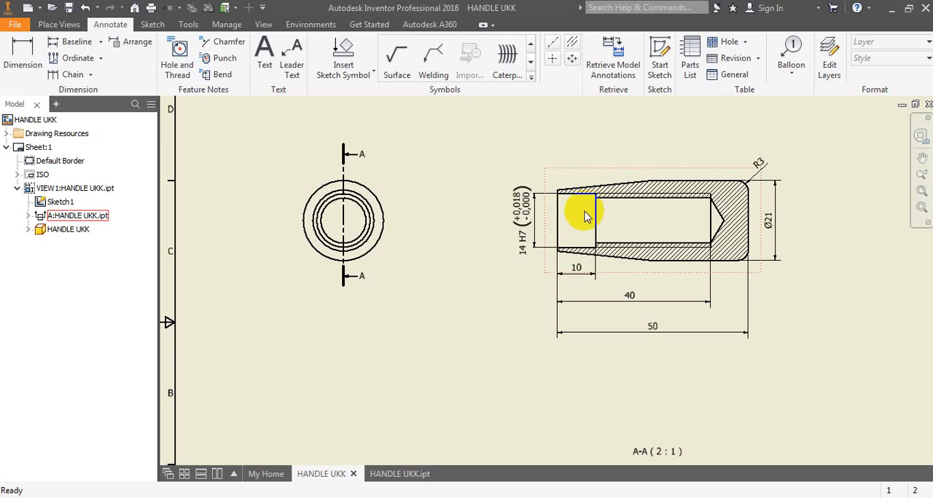
- Dimension the outer diameter at the section view's open tapered end, outside the 14 H7 dimension, with a diameter symbol before the value
scroll(582, 218, "up", 3)
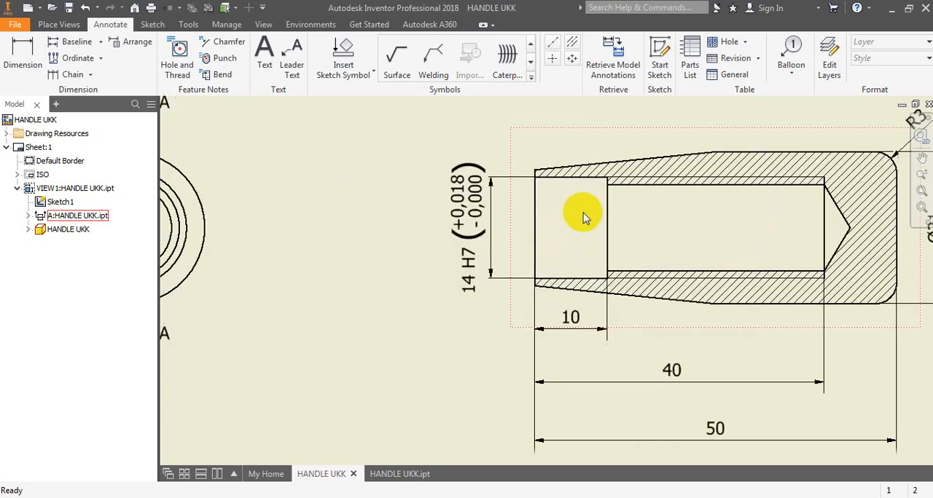
left_click(21, 51)
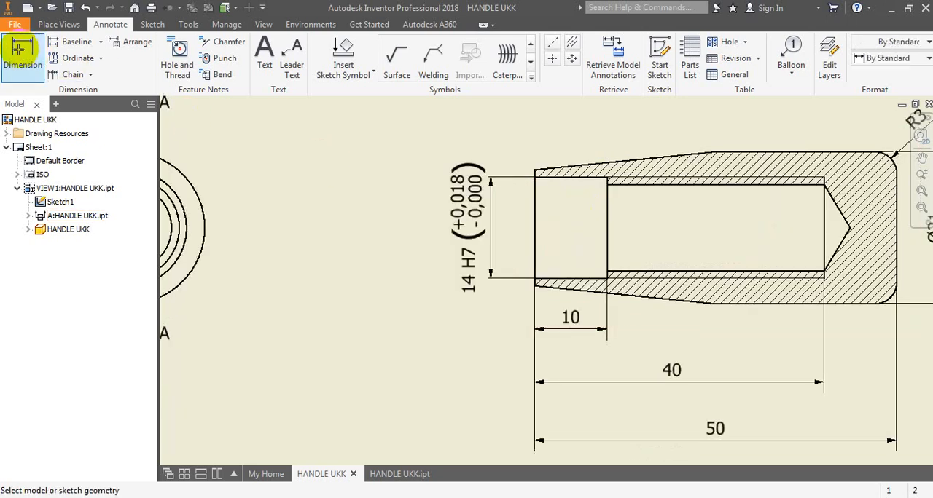
left_click(535, 172)
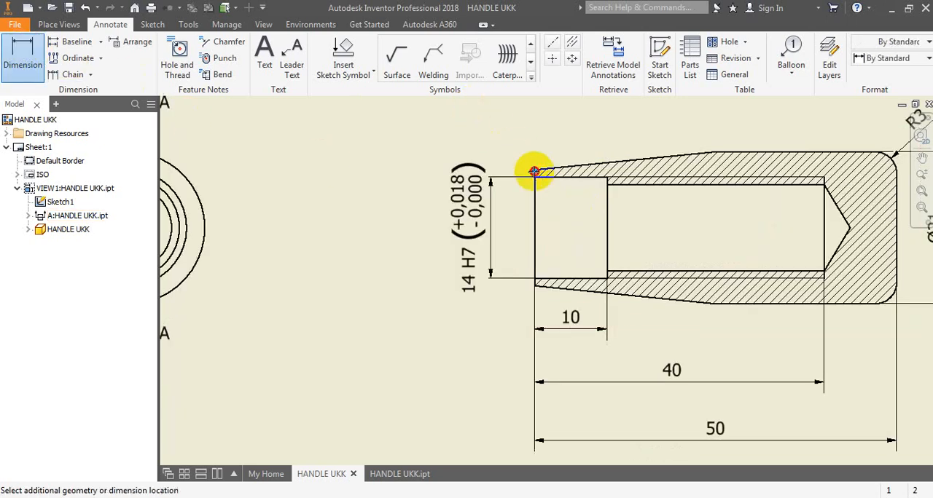
left_click(534, 286)
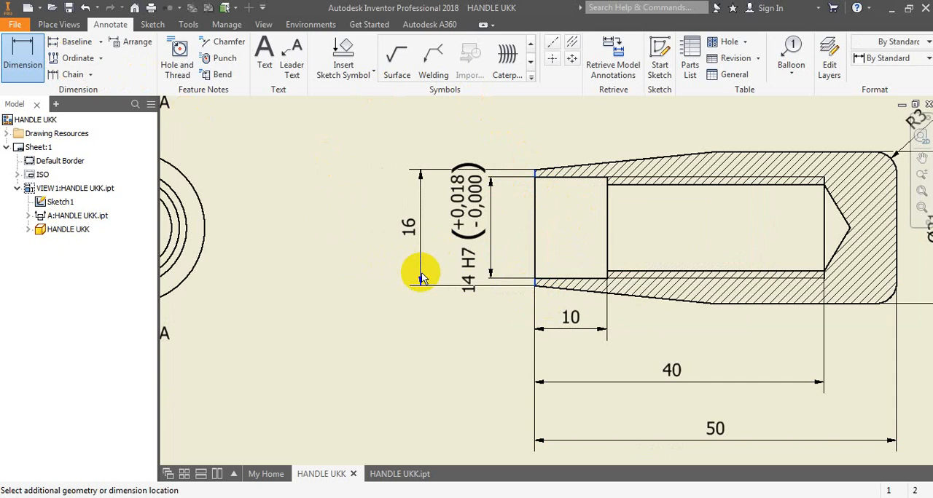
left_click(421, 276)
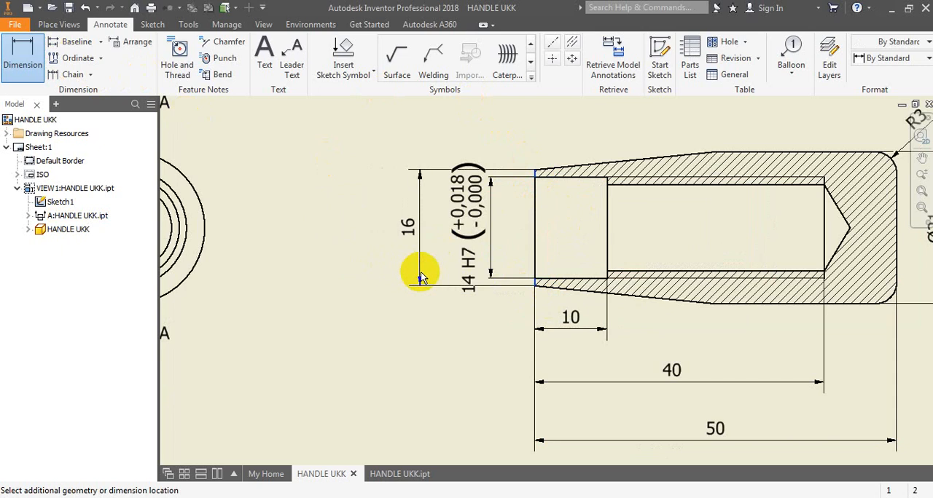
left_click(420, 274)
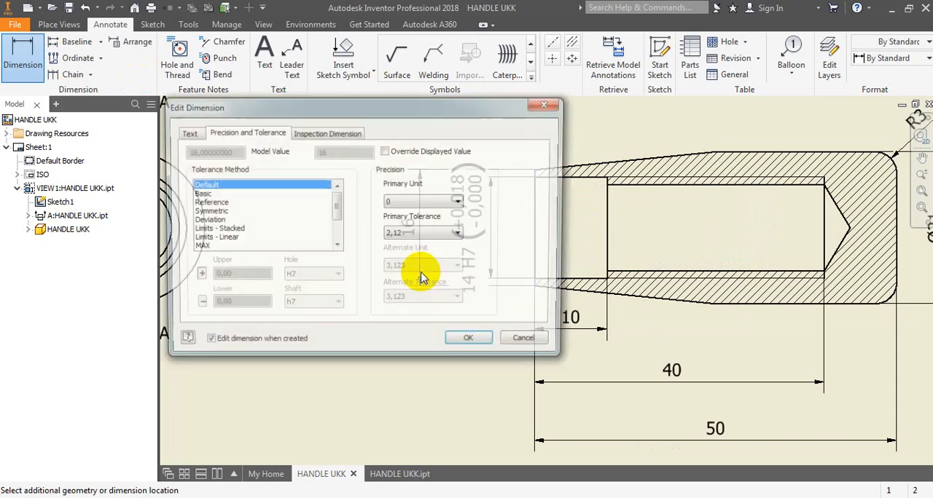
left_click(187, 136)
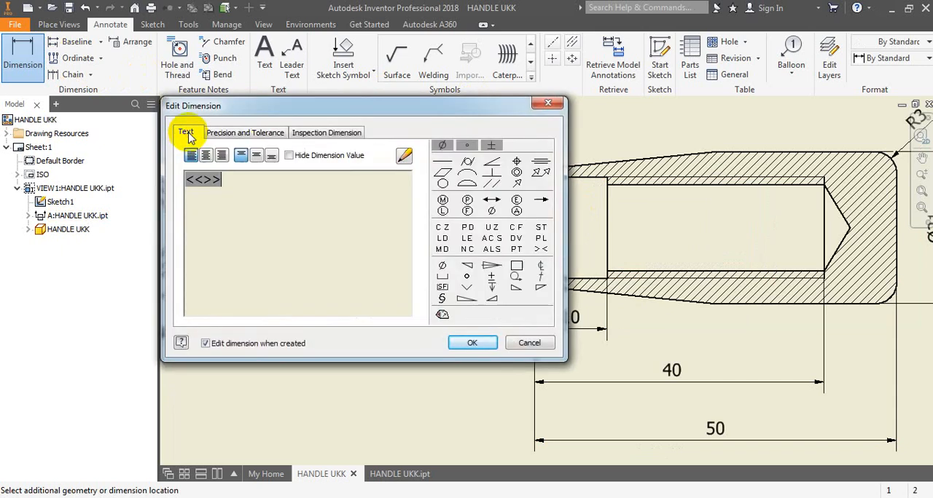
left_click(223, 178)
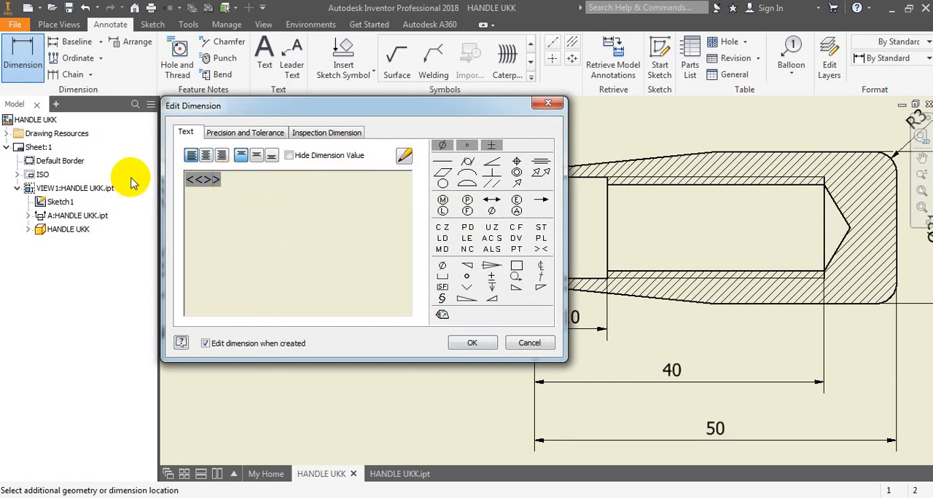
left_click(441, 145)
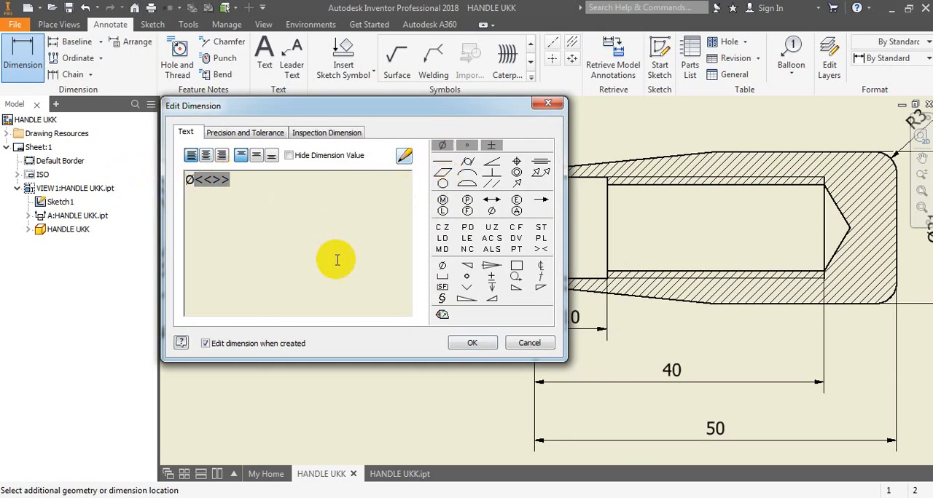
left_click(472, 343)
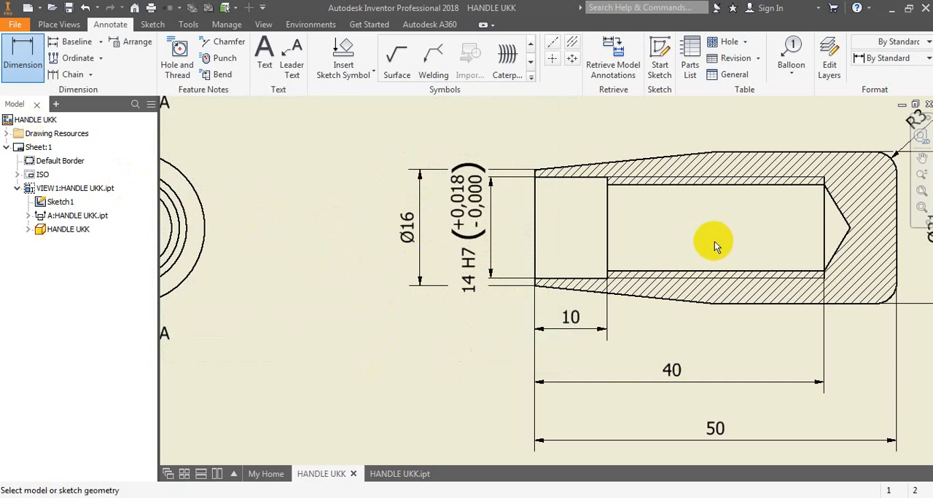
- Dimension the thread's major diameter inside the section view's bore, adding the prefix M and the suffix X2 to the value
left_click(703, 283)
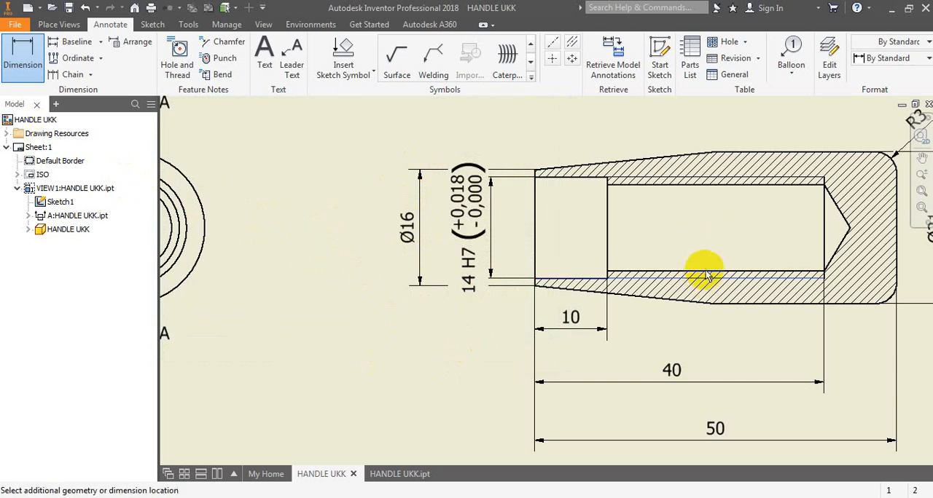
left_click(705, 181)
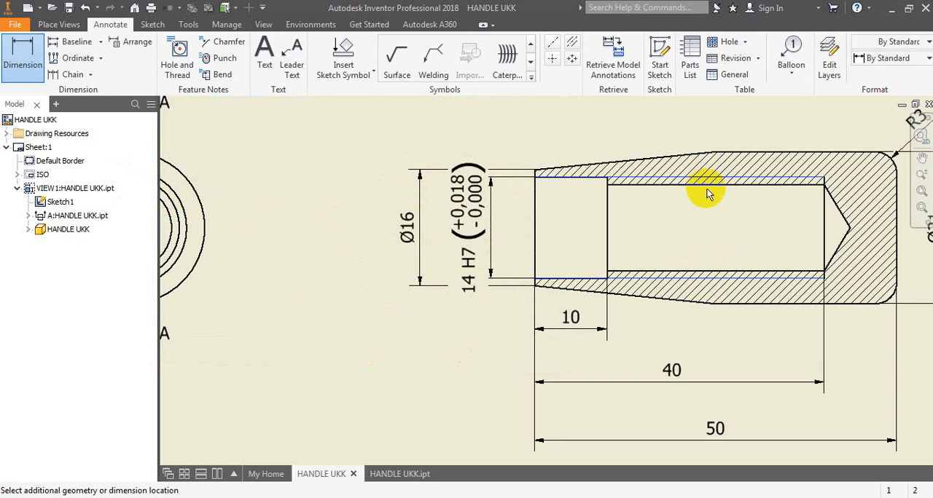
left_click(710, 220)
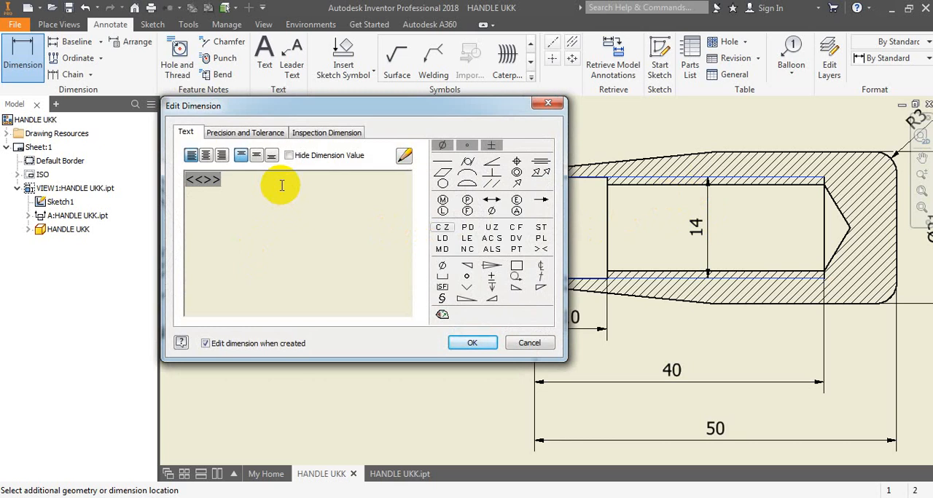
type("M")
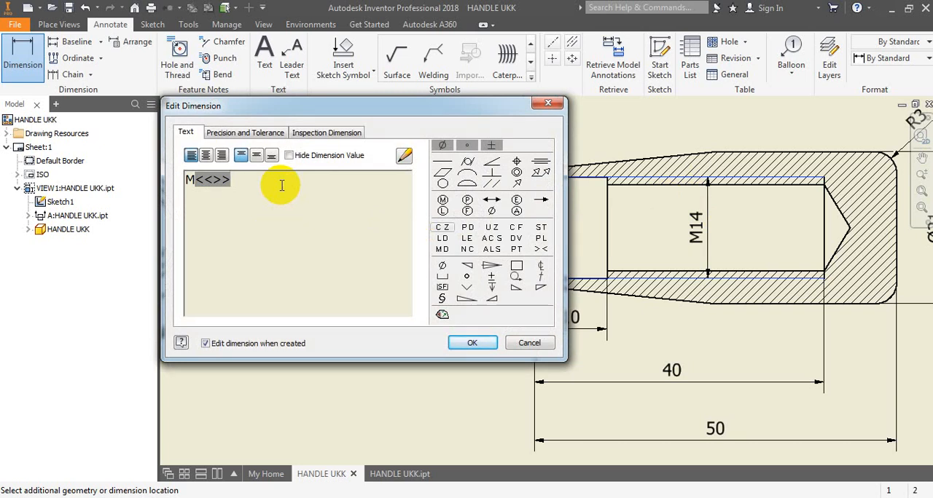
type("X")
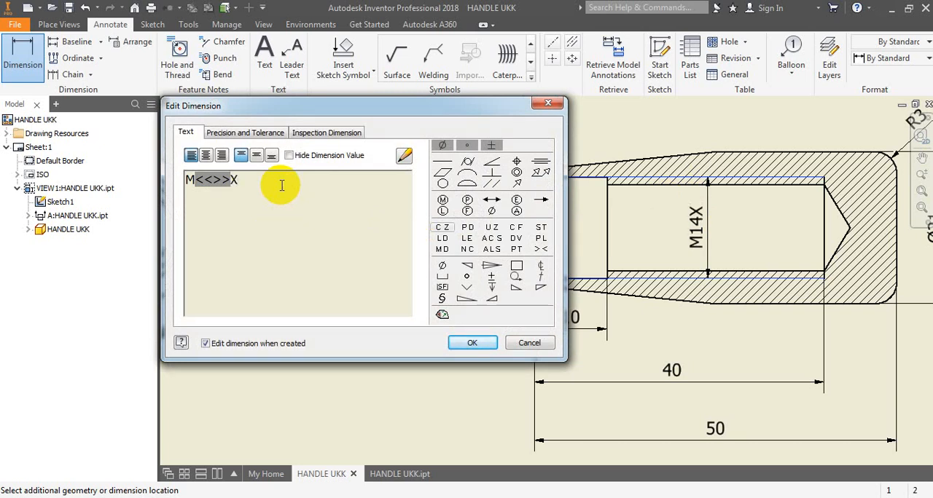
type("2")
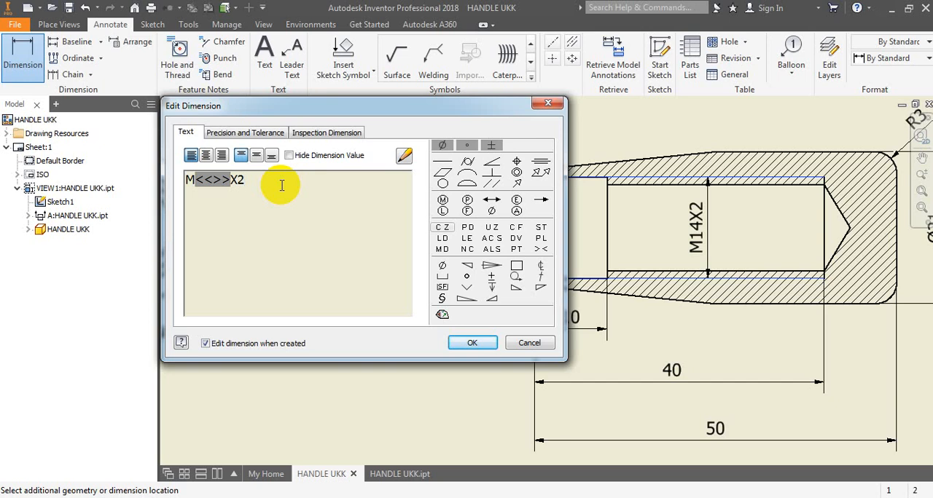
left_click(459, 343)
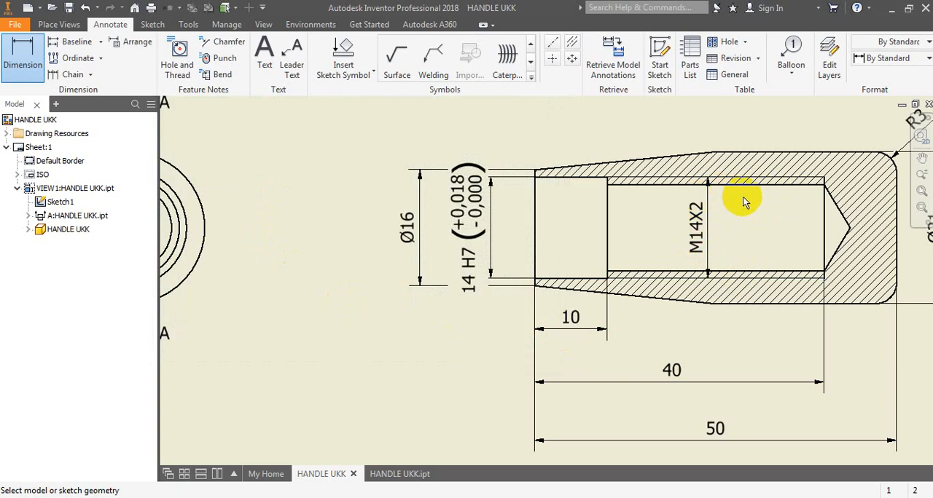
- Check HANDEL.pdf and attach a leader note reading "Reamer 14 H7" to the upper edge of the counterbore, with its text below the view
left_click(444, 497)
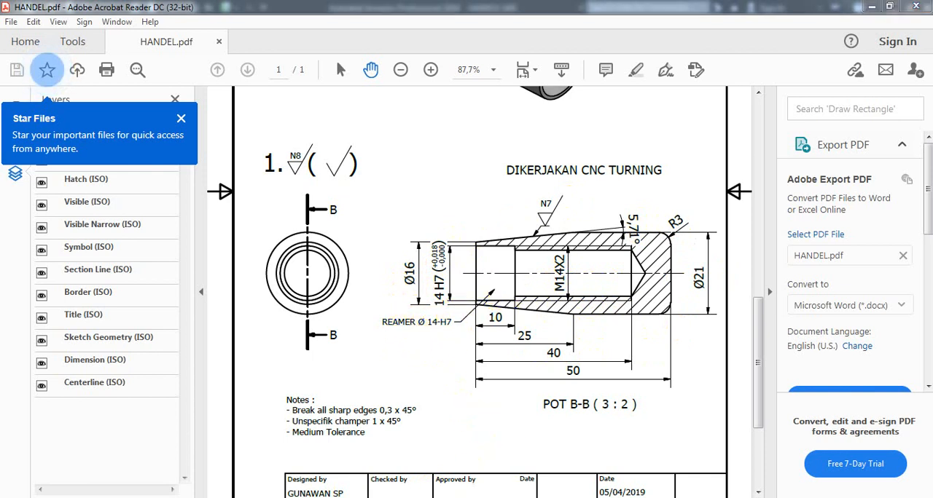
left_click(482, 497)
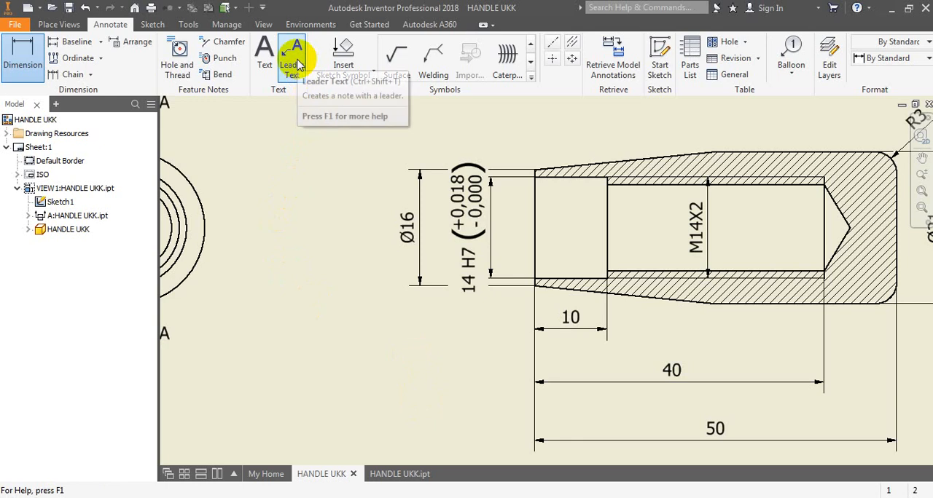
left_click(297, 64)
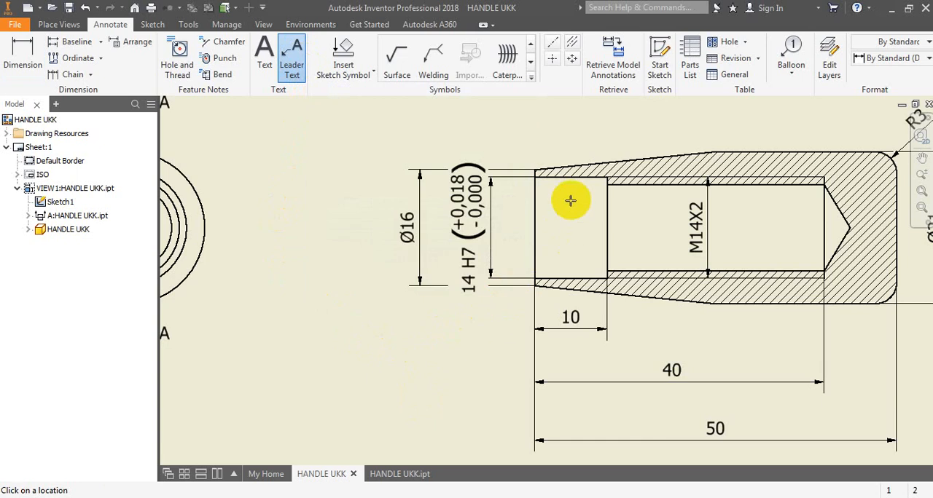
left_click(578, 180)
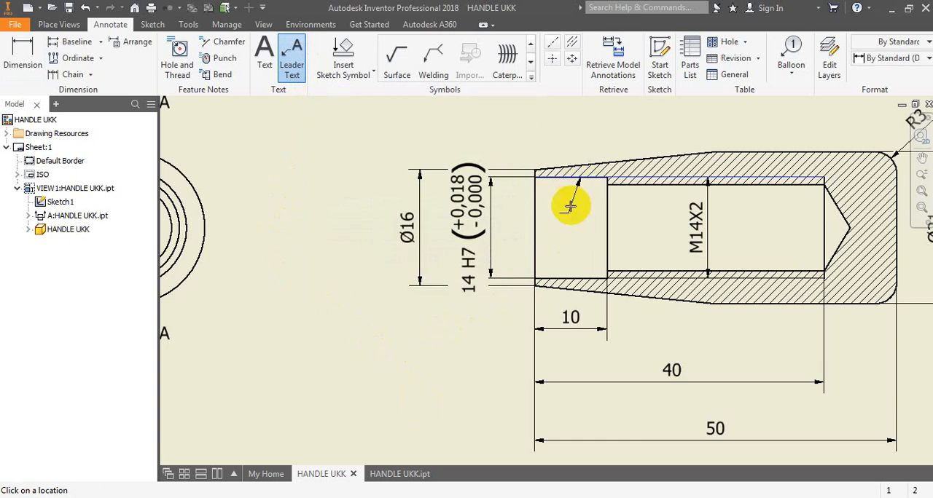
left_click(486, 328)
right_click(486, 328)
left_click(537, 332)
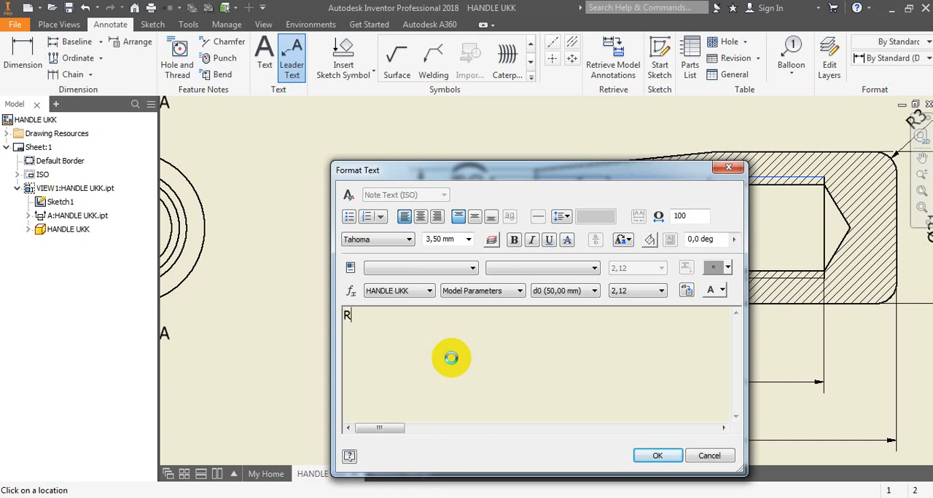
type("eamer 14 H7")
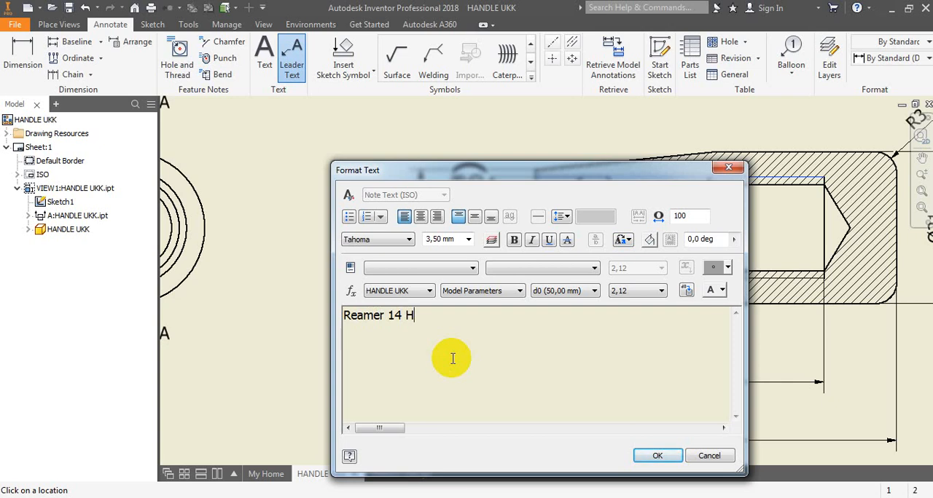
left_click(658, 455)
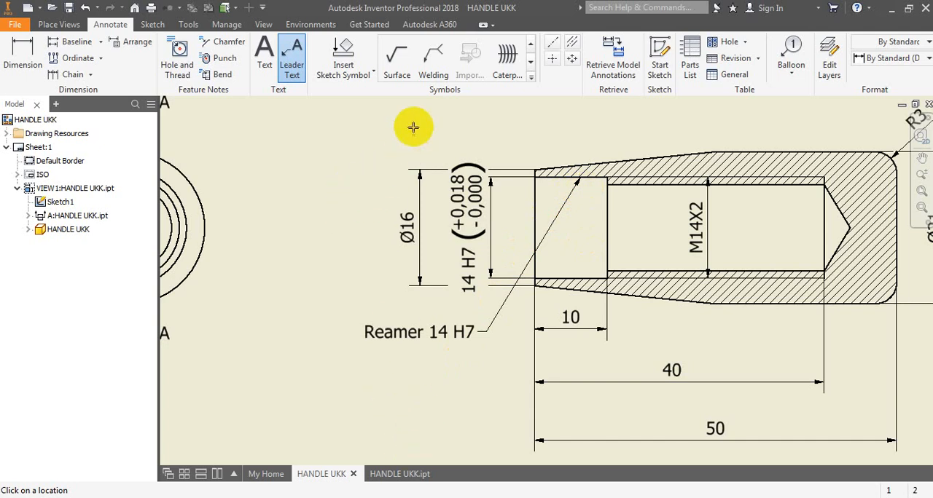
- Place a surface texture symbol of the material-removal-required type directly on the upper tapered edge of the section view
left_click(398, 67)
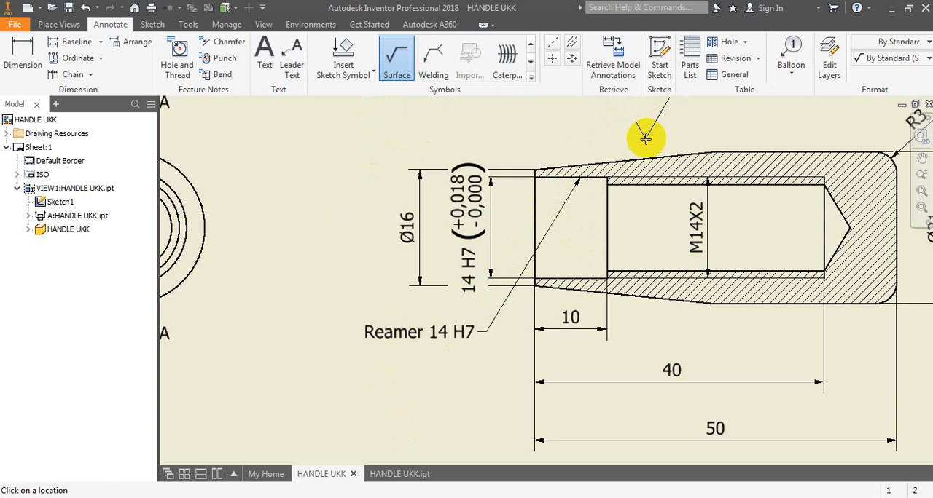
left_click(604, 162)
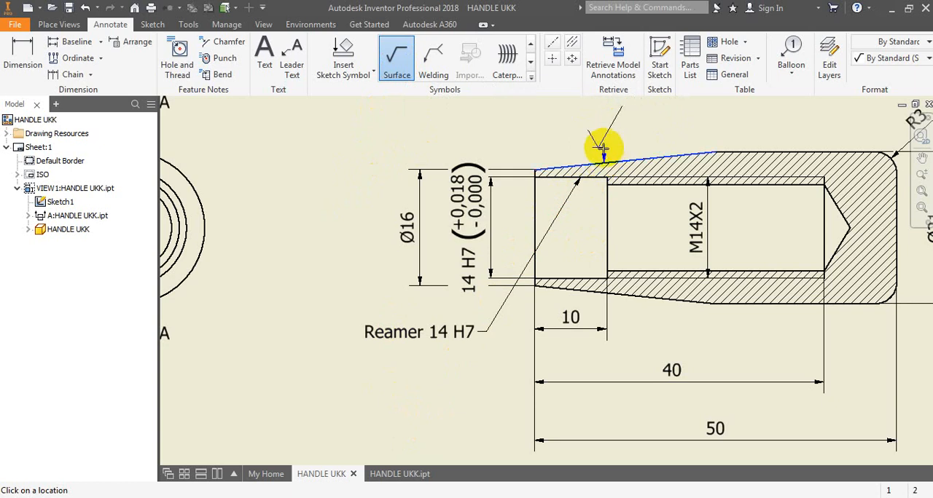
right_click(602, 153)
left_click(651, 148)
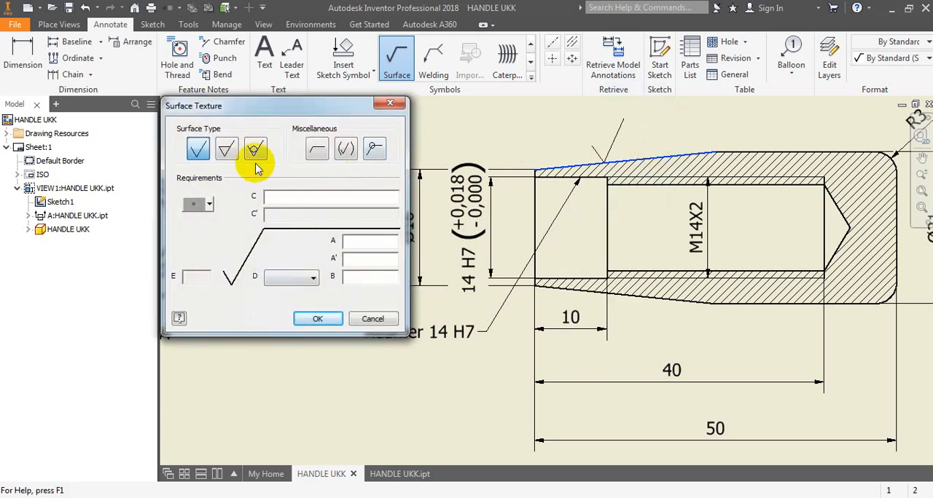
left_click(228, 151)
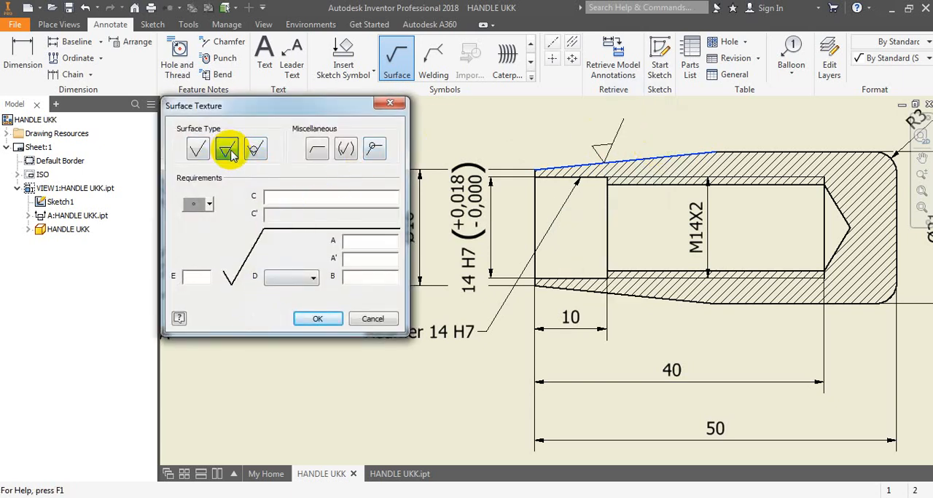
left_click(318, 318)
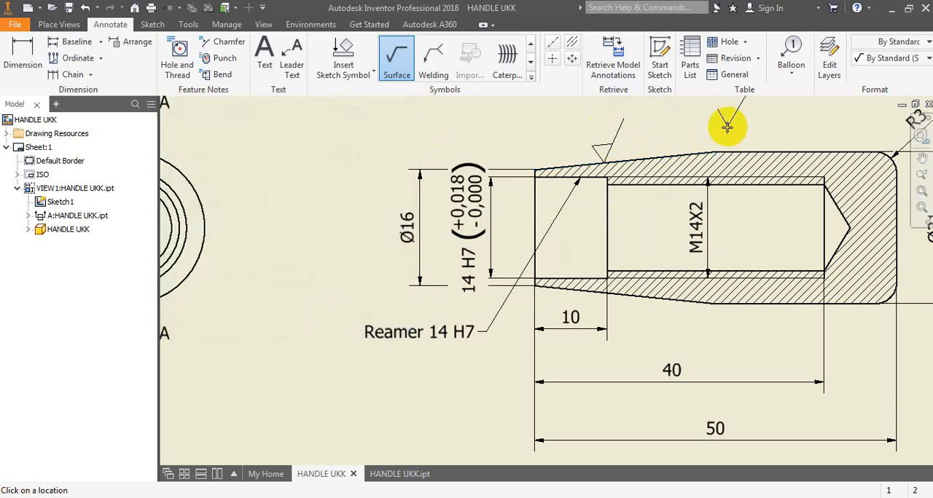
key("Escape")
scroll(620, 128, "up", 3)
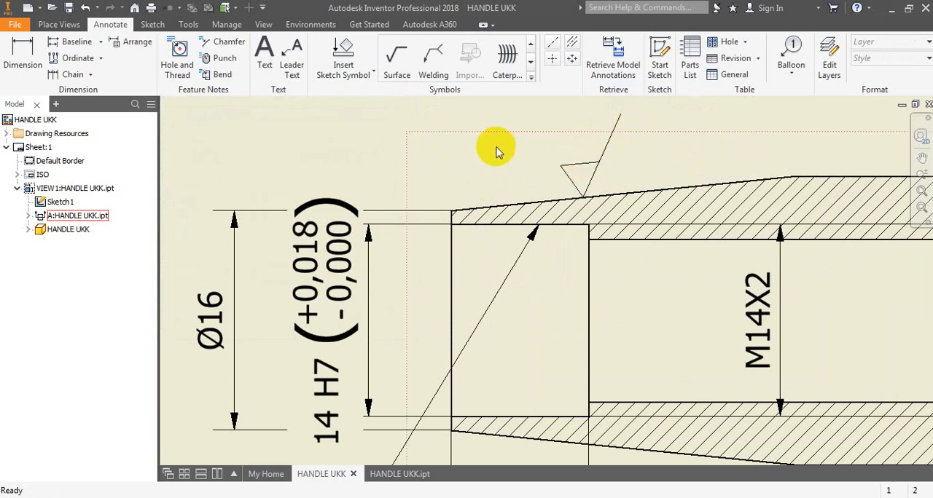
scroll(489, 152, "down", 2)
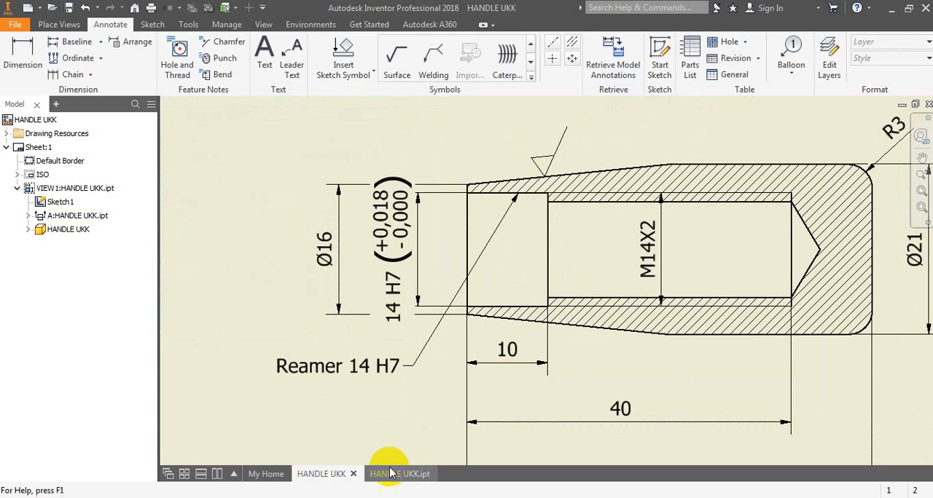
- Check the surface finish value in HANDEL.pdf and add the text note "N7" at the section view's surface texture symbol
left_click(460, 424)
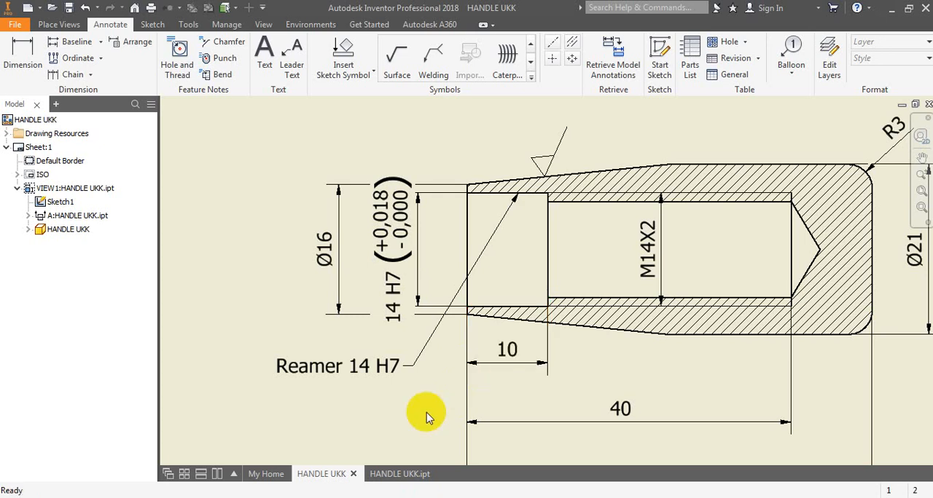
key("alt+Tab")
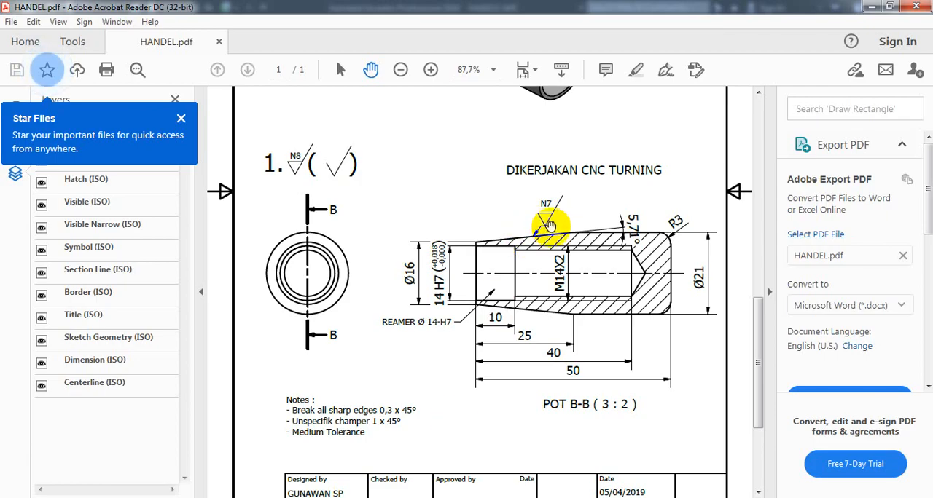
key("alt+Tab")
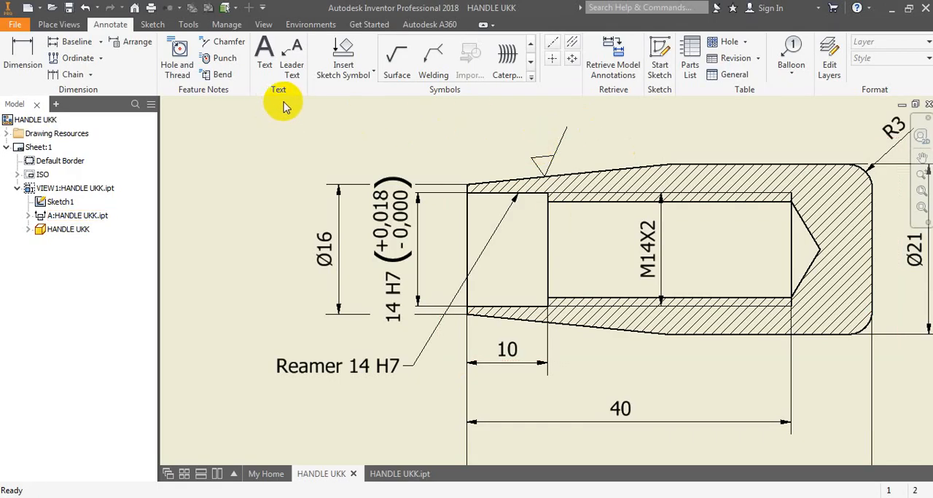
left_click(264, 62)
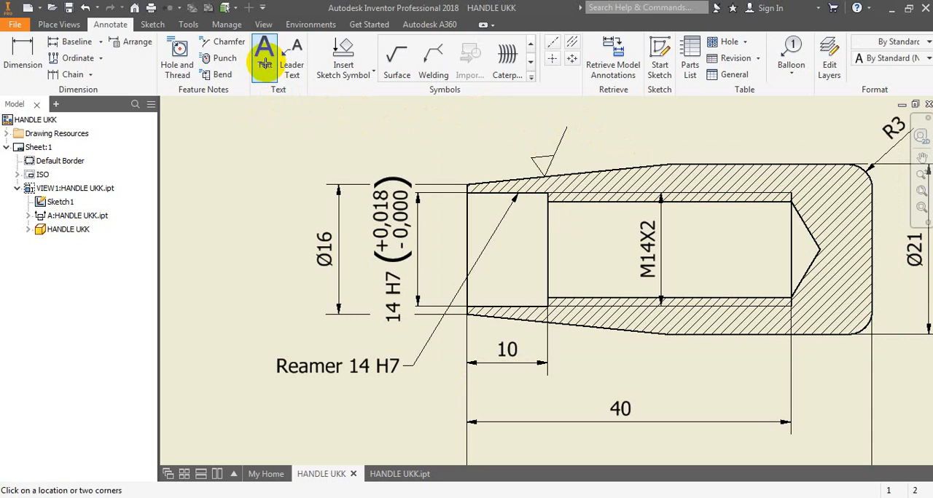
left_click(534, 148)
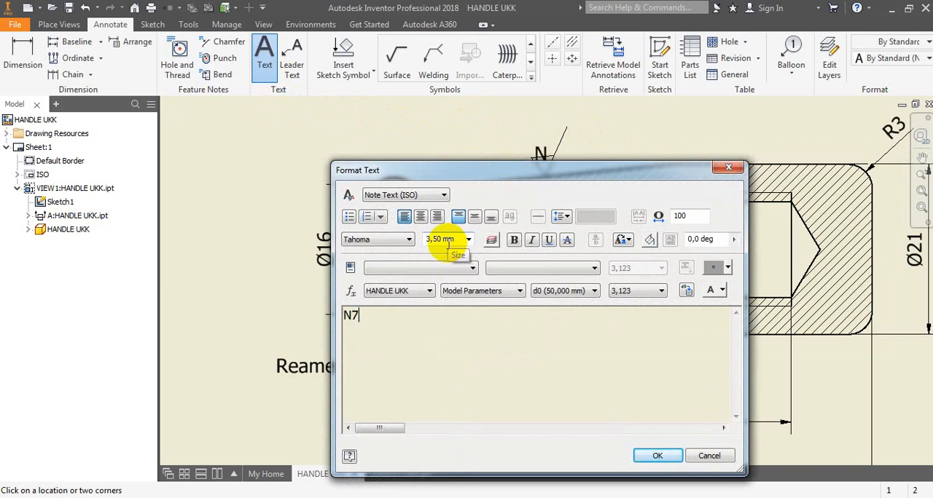
left_click(654, 454)
- Move the N7 text so it sits just above the triangle of the surface texture symbol
scroll(616, 138, "up", 3)
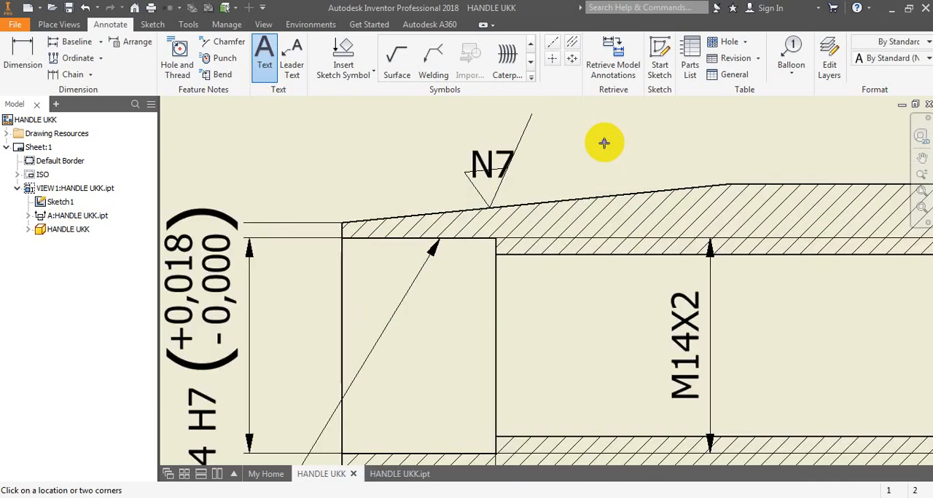
scroll(497, 119, "up", 2)
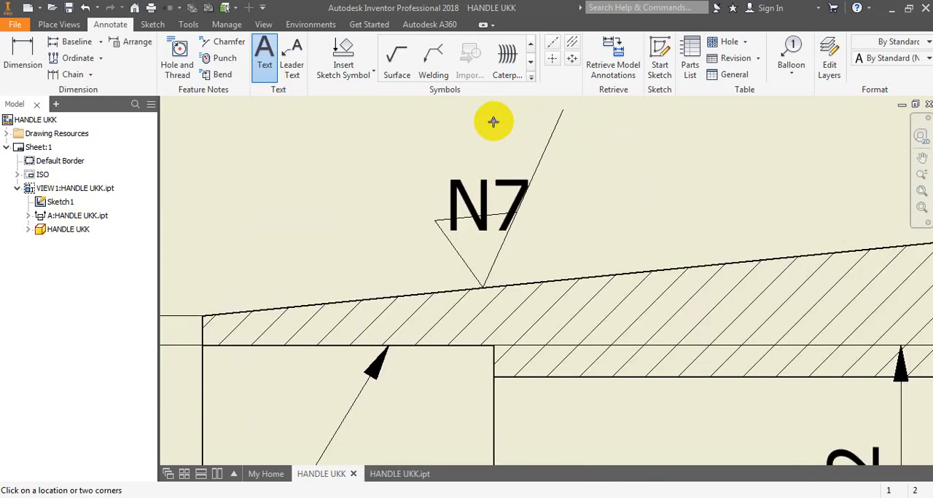
key("Escape")
left_click(485, 184)
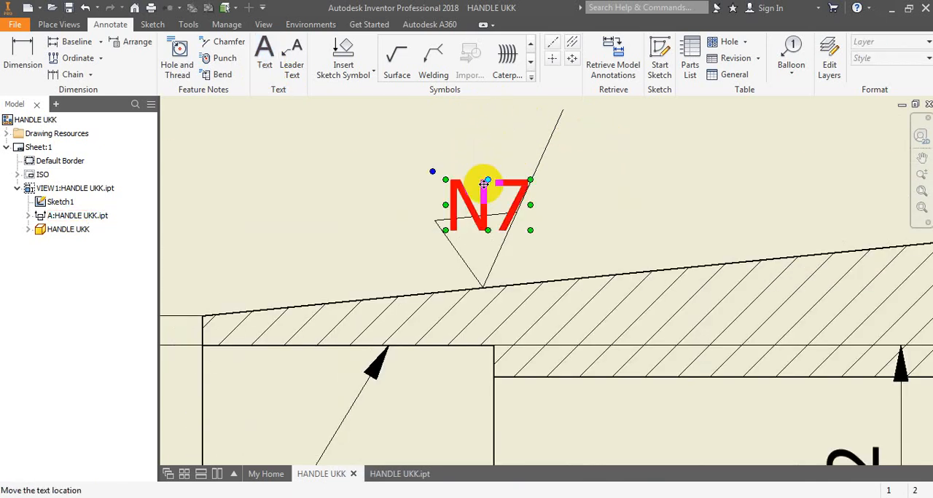
left_click_drag(483, 184, 469, 160)
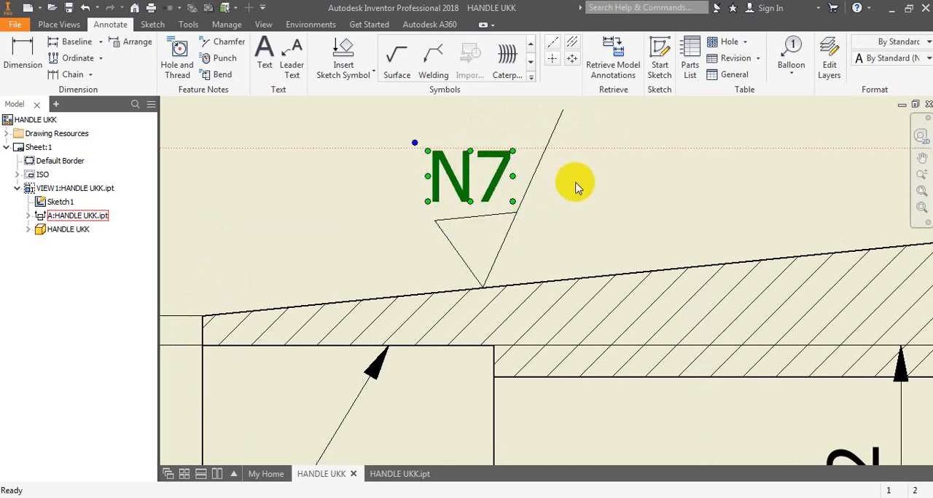
left_click(645, 225)
left_click(451, 166)
scroll(451, 165, "up", 6)
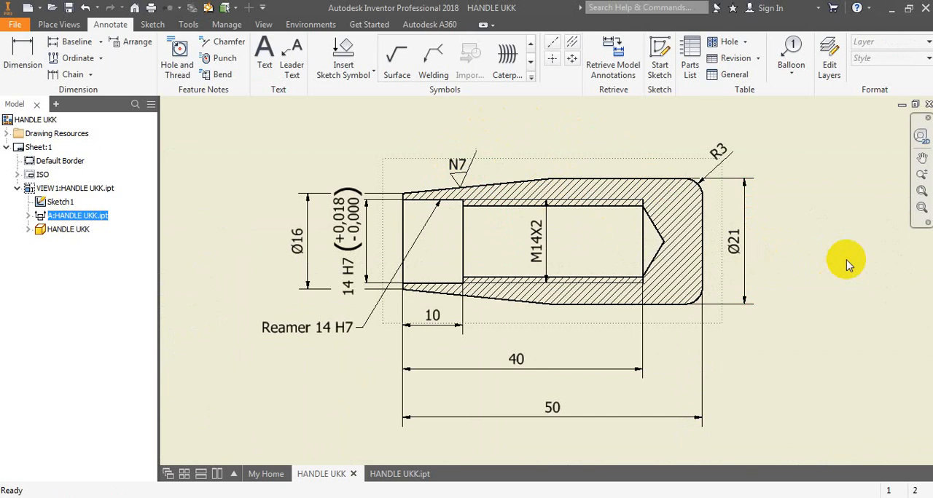
- Dimension the angle between the section view's upper tapered edge and the adjoining straight edge, placing it above the bore's inner end
scroll(602, 158, "down", 3)
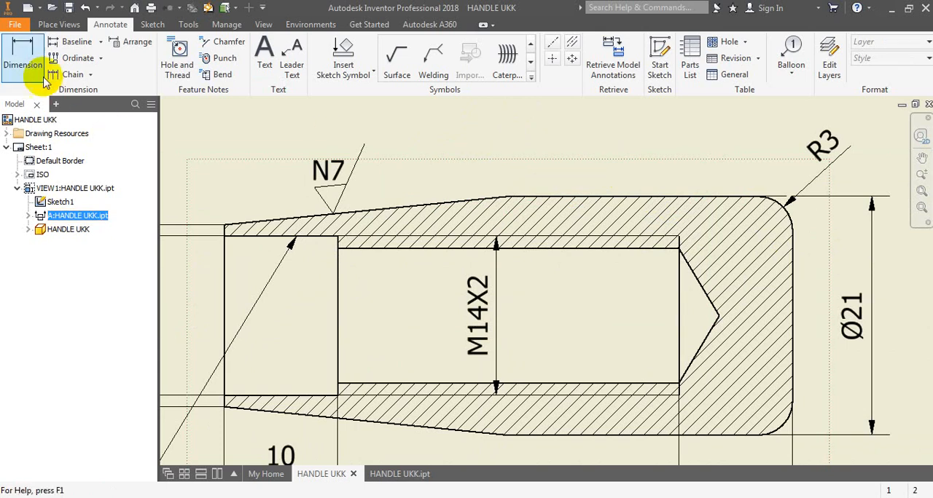
left_click(22, 49)
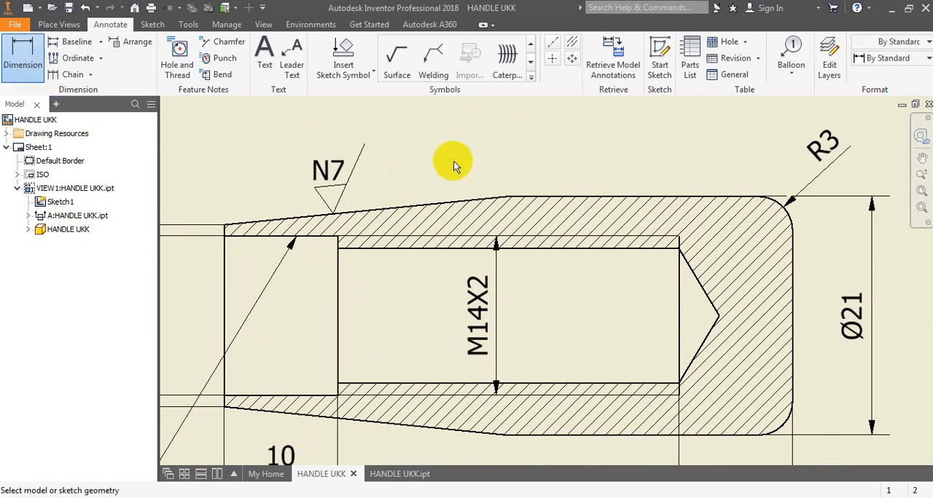
left_click(444, 201)
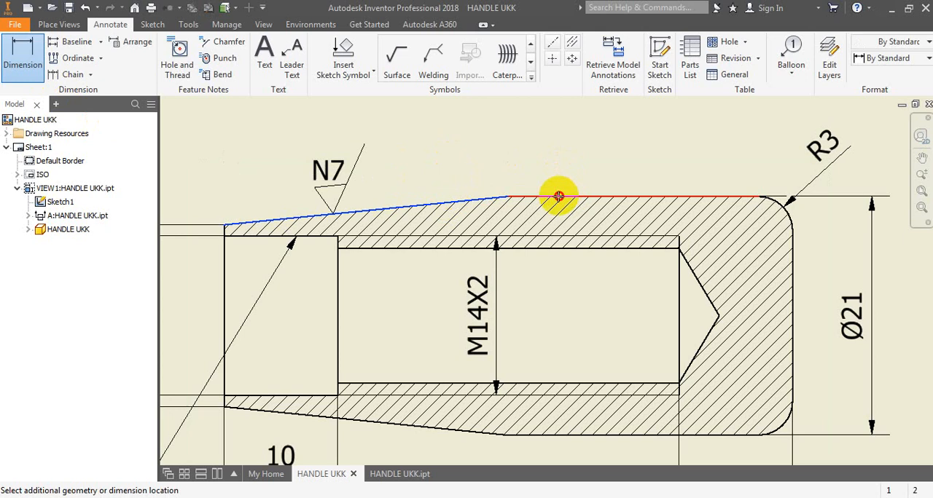
left_click(559, 196)
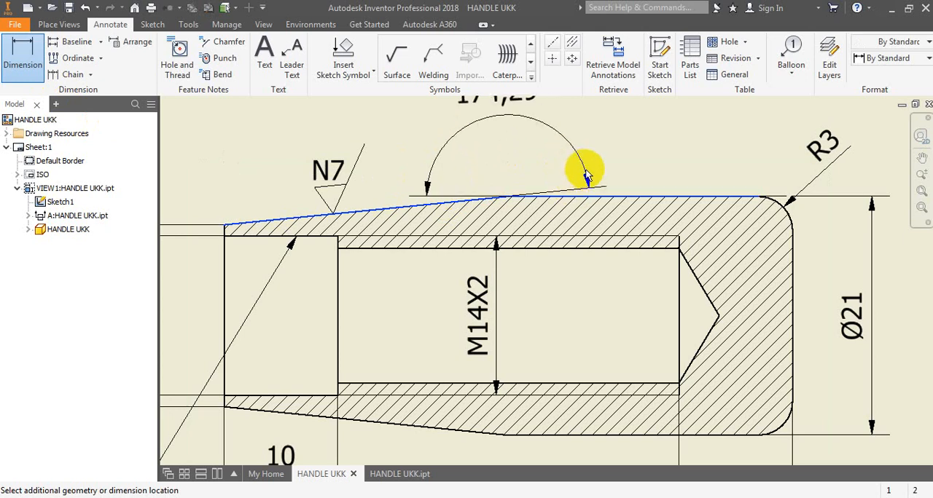
left_click(630, 193)
left_click(474, 339)
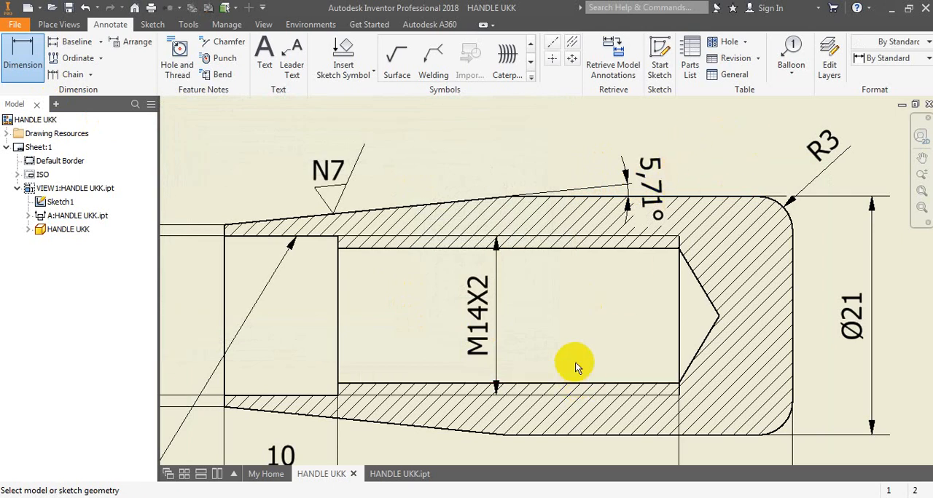
- Dimension the taper's length from the section view's open end to the end of the lower tapered edge, between the 10 and 40 dimensions
scroll(590, 354, "down", 4)
scroll(609, 342, "up", 3)
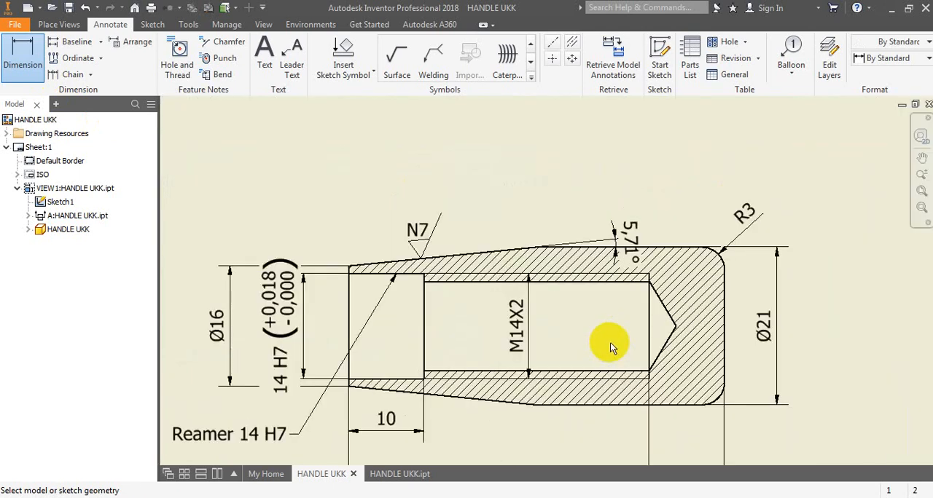
scroll(610, 343, "down", 2)
middle_click_drag(770, 340, 824, 256)
scroll(765, 318, "down", 3)
scroll(802, 264, "up", 3)
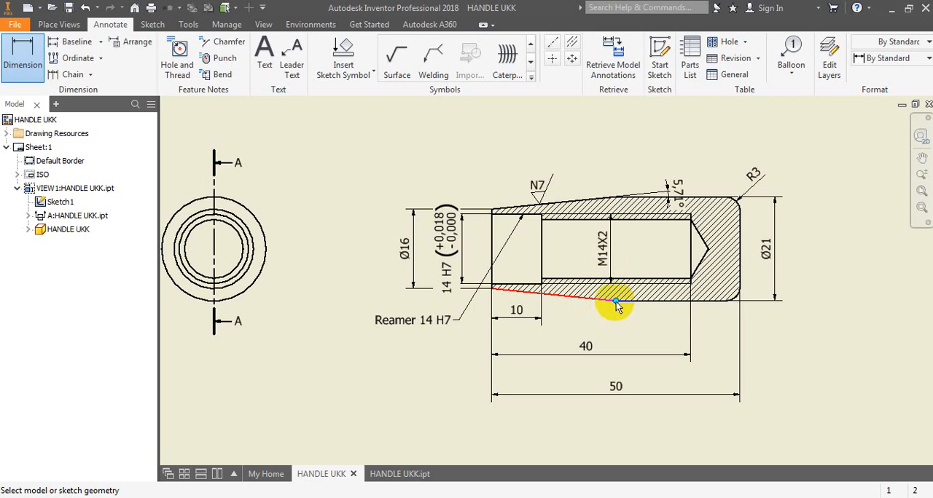
left_click(492, 244)
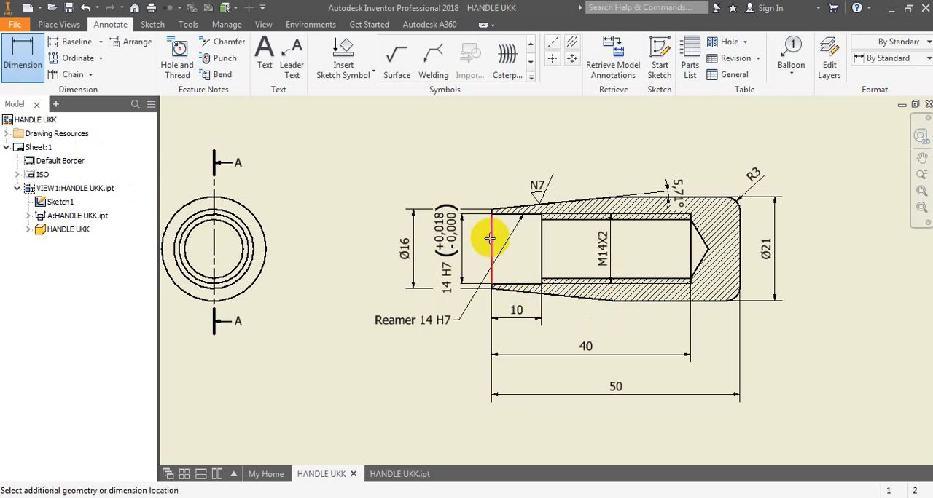
left_click(614, 300)
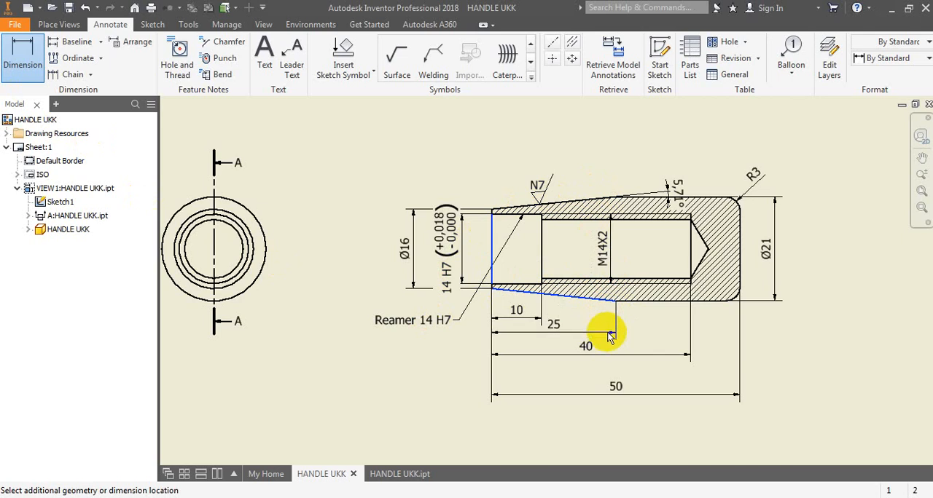
left_click(608, 343)
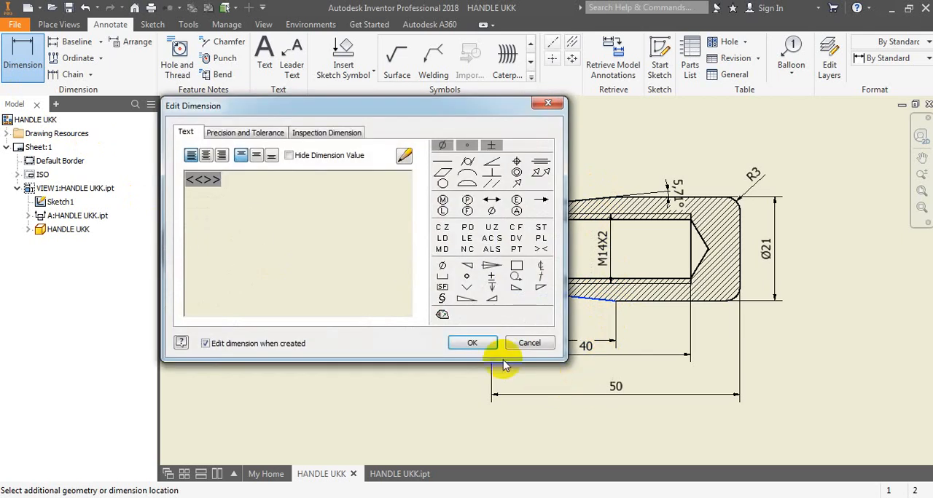
left_click(487, 342)
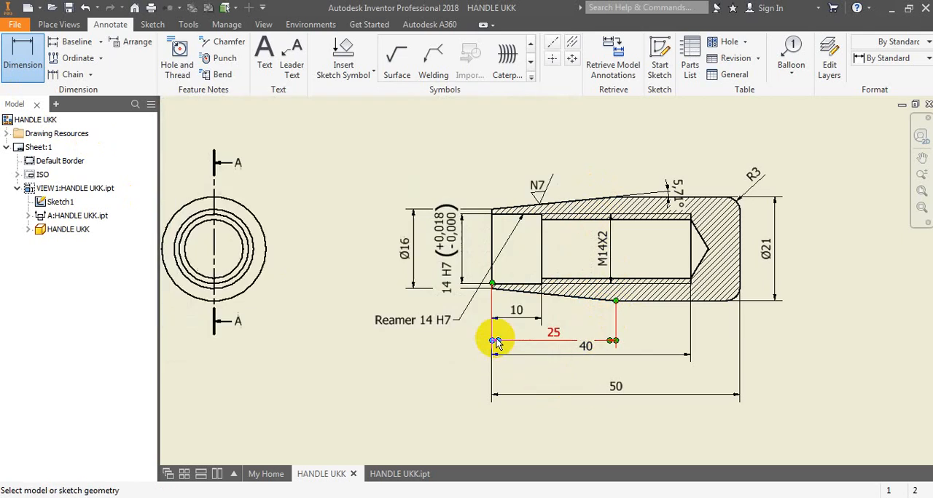
left_click(662, 357)
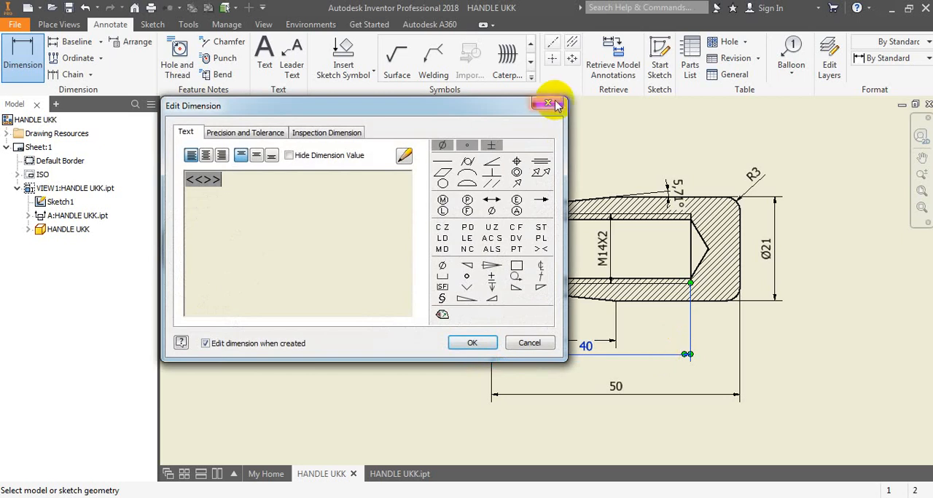
left_click(556, 105)
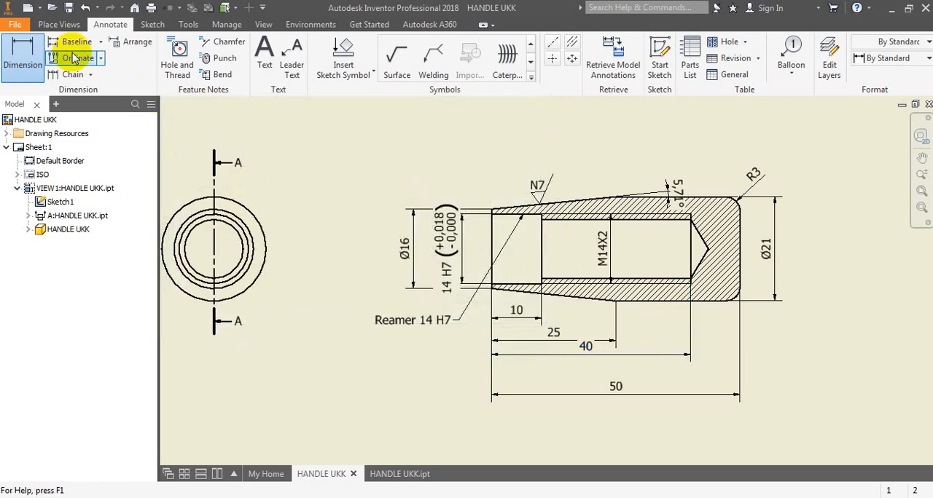
left_click(28, 57)
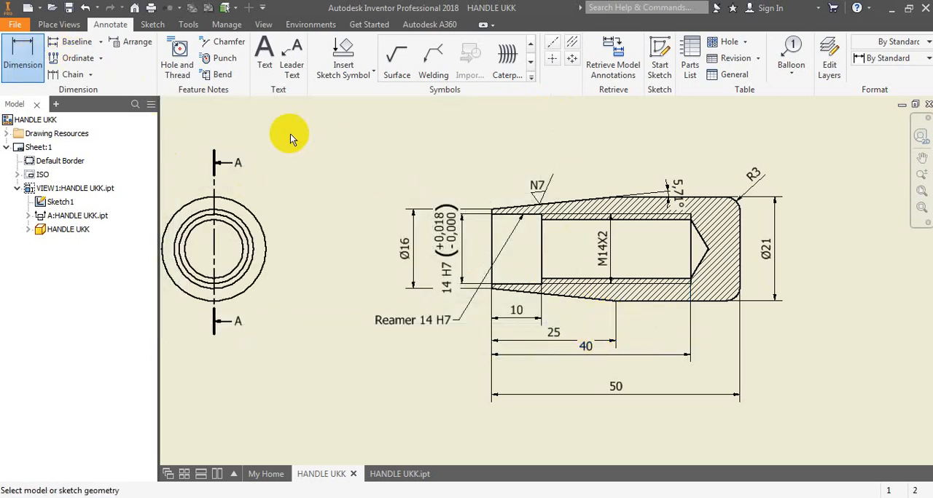
left_click(18, 63)
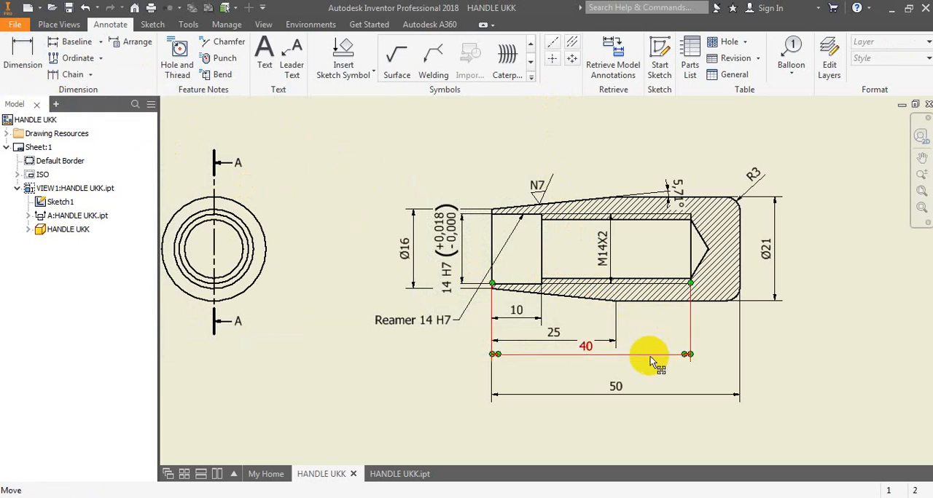
- Move the 40 dimension slightly down and the 50 dimension slightly up to space the length dimensions evenly below the section view
left_click_drag(650, 357, 651, 369)
left_click(812, 354)
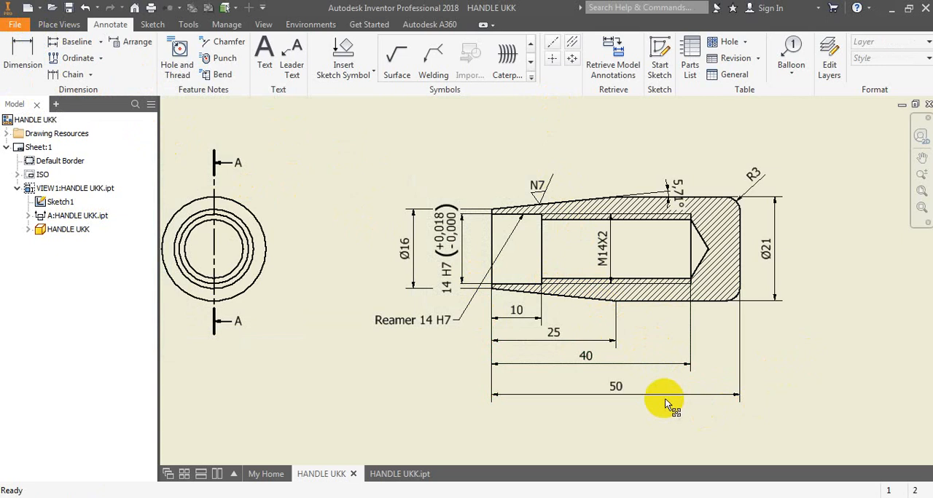
left_click_drag(668, 396, 669, 387)
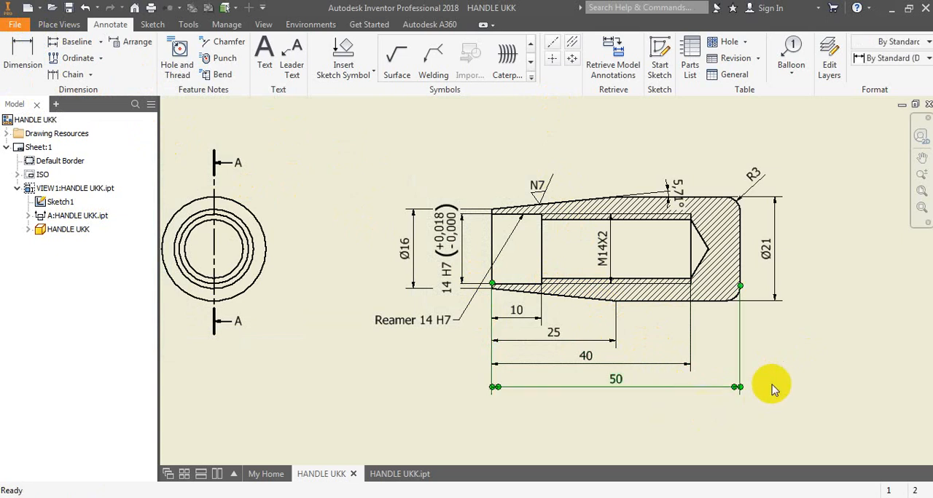
left_click(797, 360)
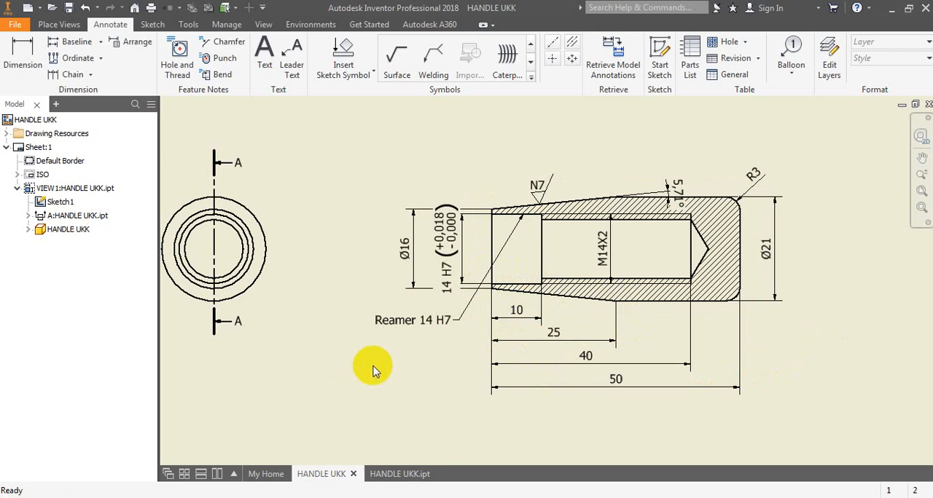
- Move the section view closer to the circular front view, keeping the two aligned
key("F2")
left_click_drag(371, 377, 419, 377)
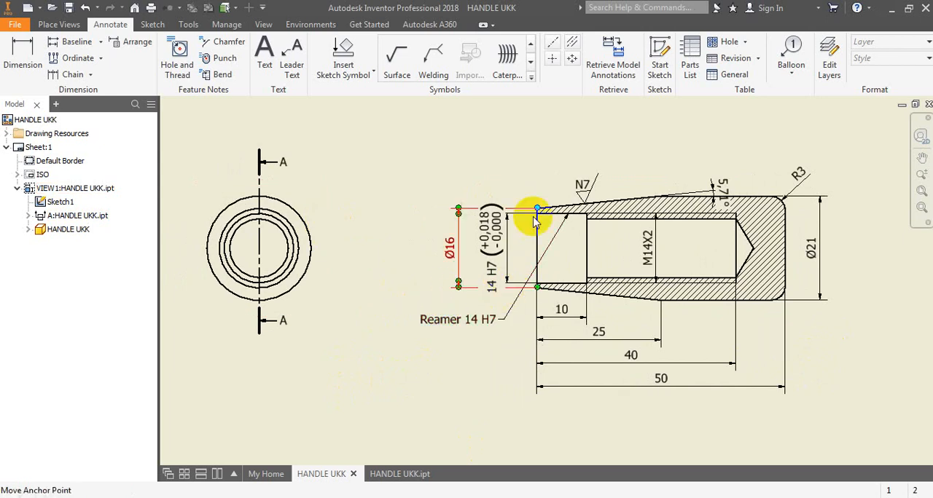
left_click_drag(527, 190, 455, 187)
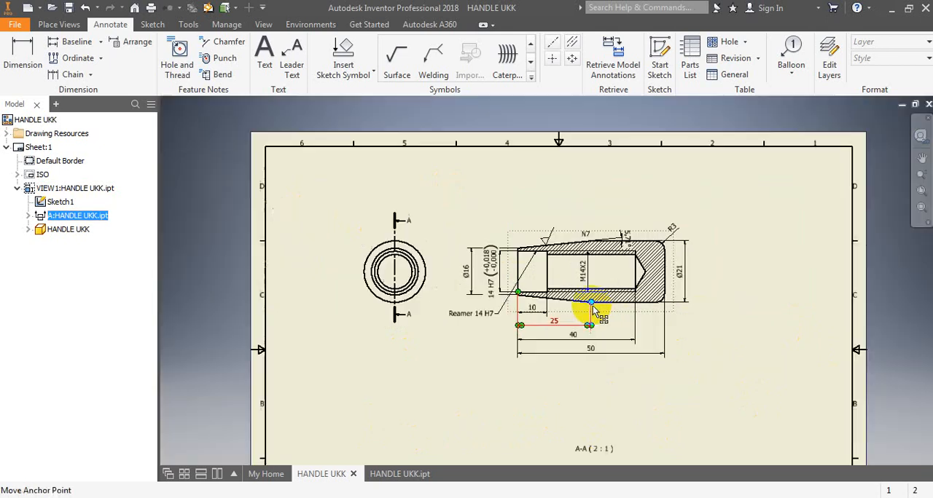
- Move the section view's label A-A ( 2 : 1 ) up to just below the 50 dimension
scroll(591, 315, "down", 5)
scroll(591, 390, "up", 5)
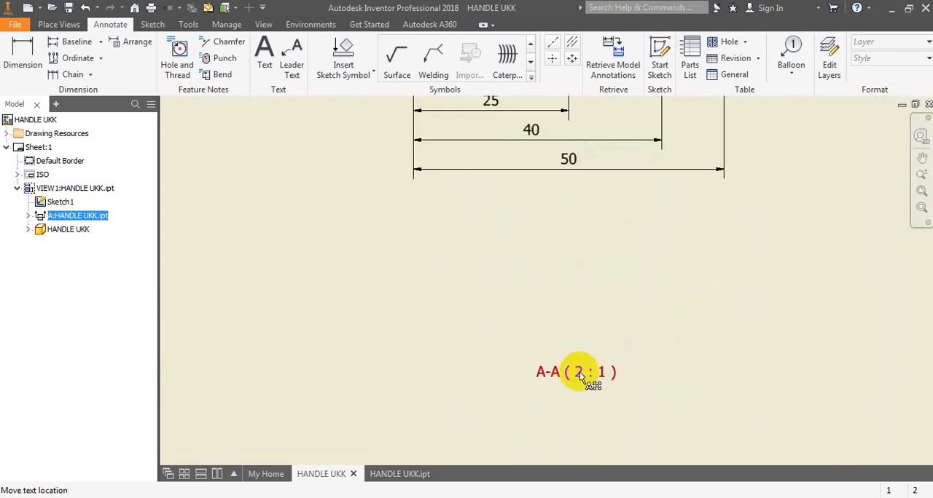
left_click_drag(579, 375, 581, 205)
scroll(662, 323, "down", 5)
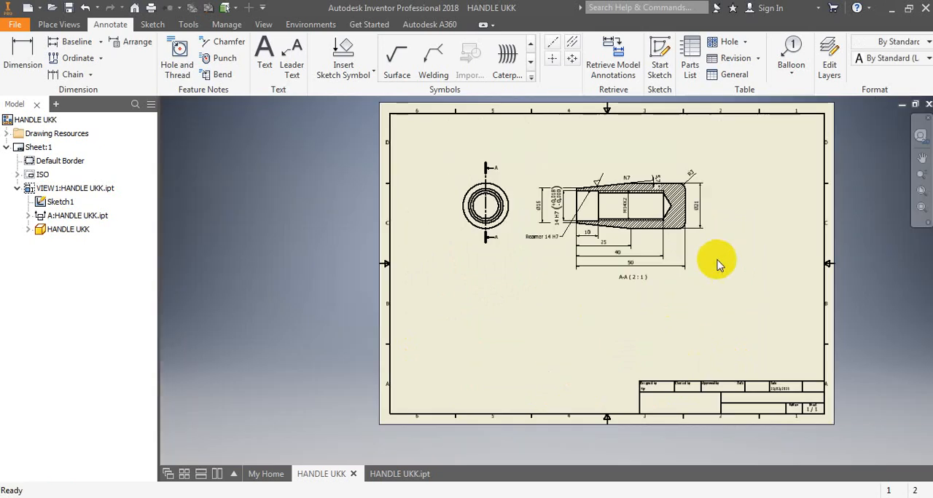
- Move the N7 text back above the surface texture symbol on the section view's upper tapered edge
scroll(718, 264, "up", 3)
middle_click_drag(717, 272, 754, 344)
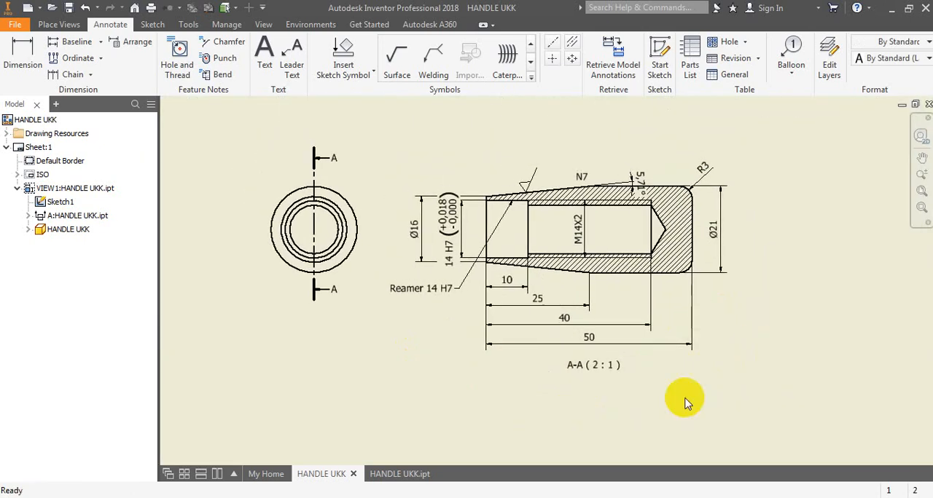
scroll(523, 172, "up", 3)
left_click(630, 182)
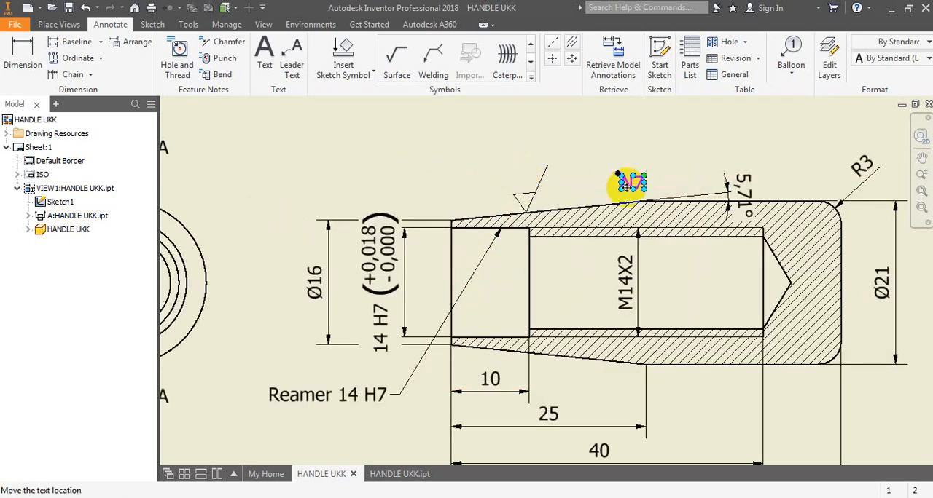
mouse_move(631, 183)
left_mouse_down()
mouse_move(517, 191)
mouse_move(524, 178)
mouse_move(517, 183)
left_mouse_up()
left_click(598, 141)
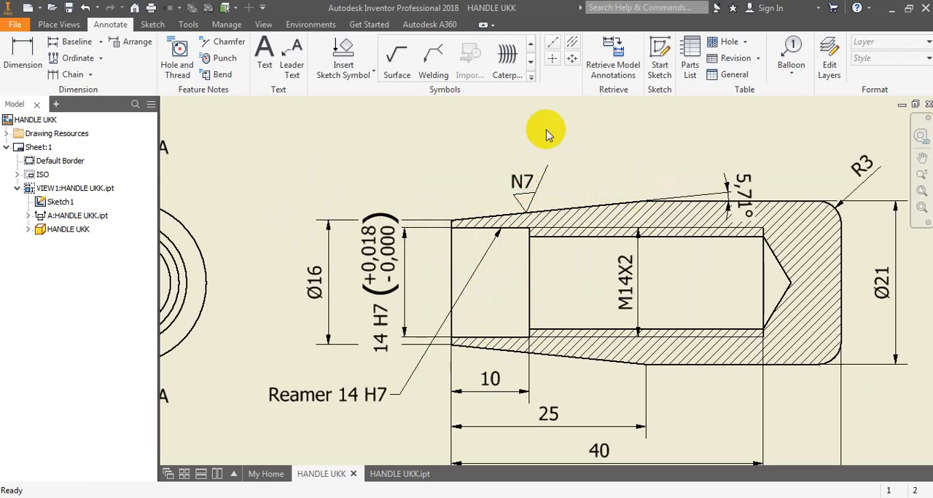
- Save the drawing in the HANDLE UKK folder as an Inventor drawing file named HANDLE 2D
scroll(471, 143, "up", 2)
scroll(471, 144, "down", 4)
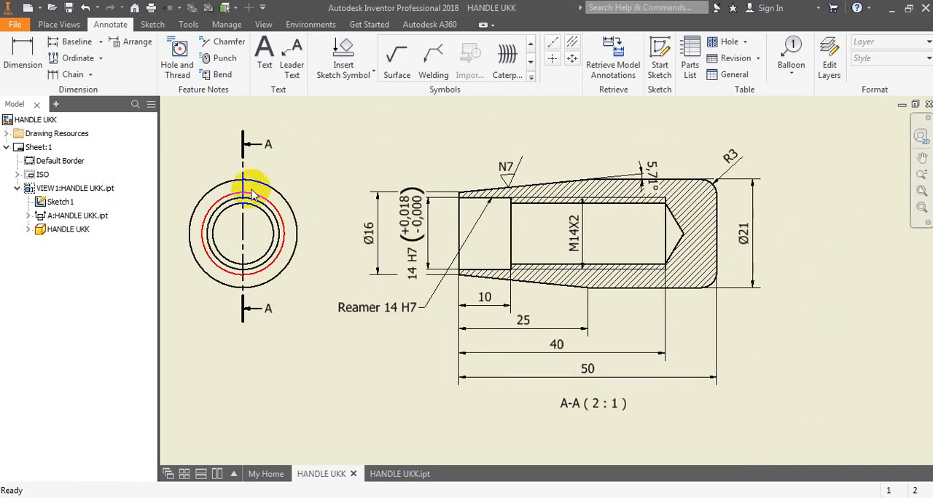
left_click(660, 354)
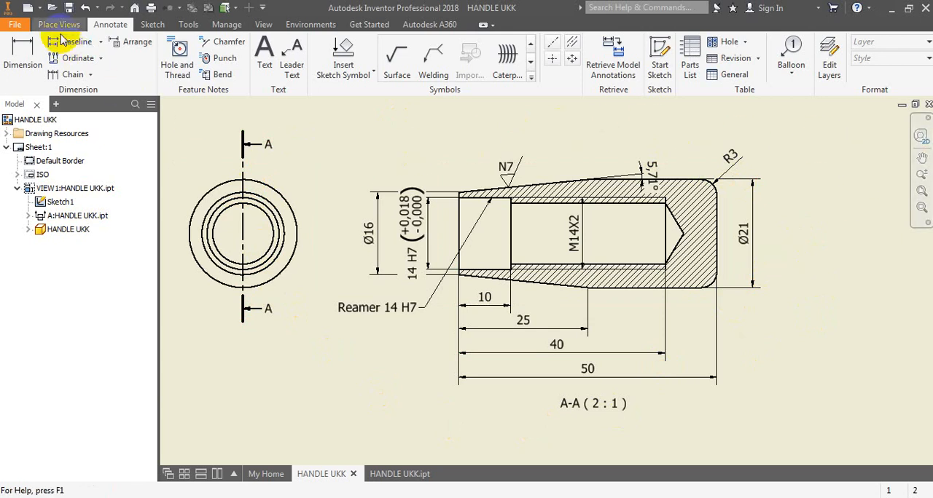
left_click(69, 8)
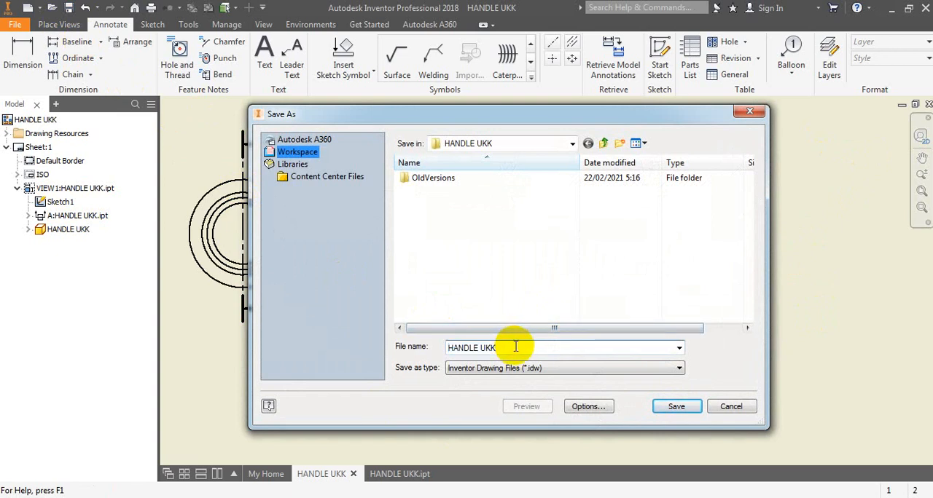
key("BackSpace")
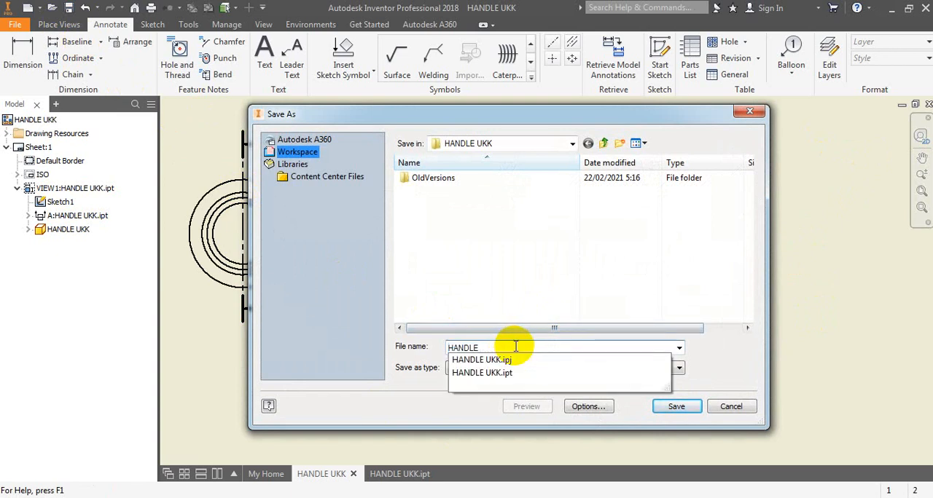
type("2D")
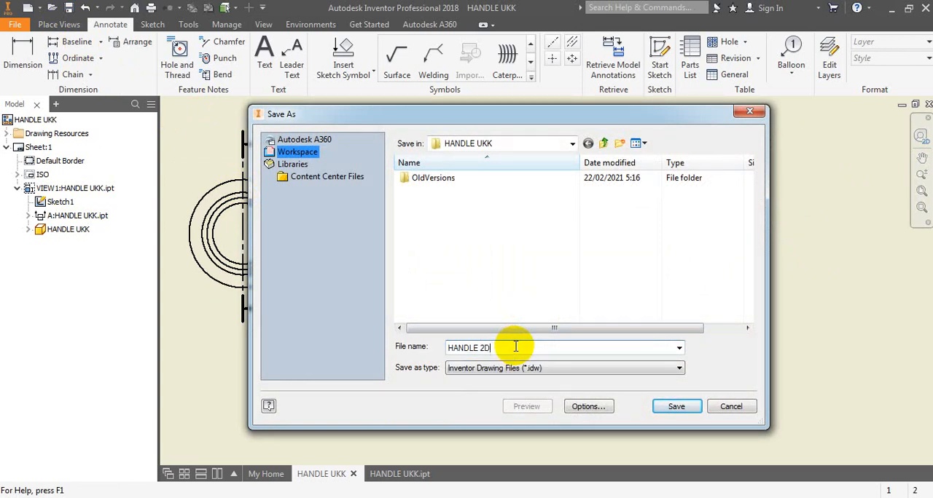
left_click(665, 408)
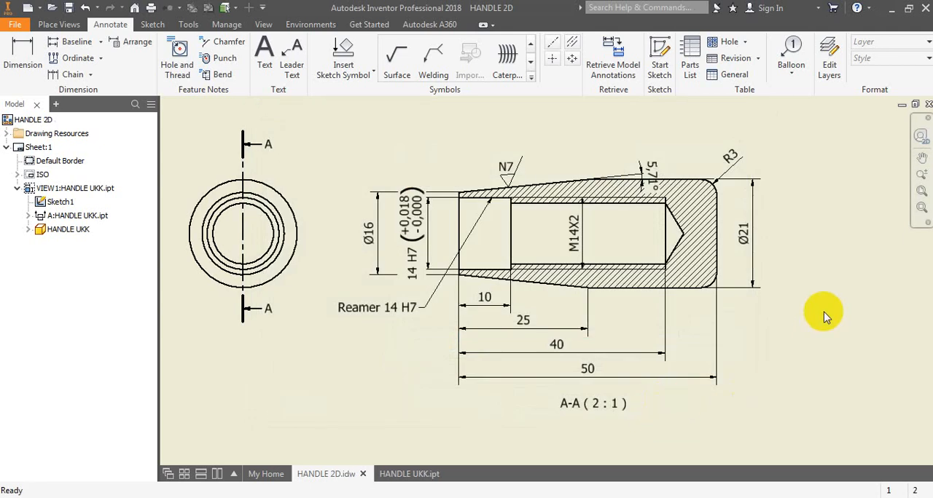
- Close the drawing and the part, and reopen the HANDLE UKK part from the recent documents
left_click(926, 106)
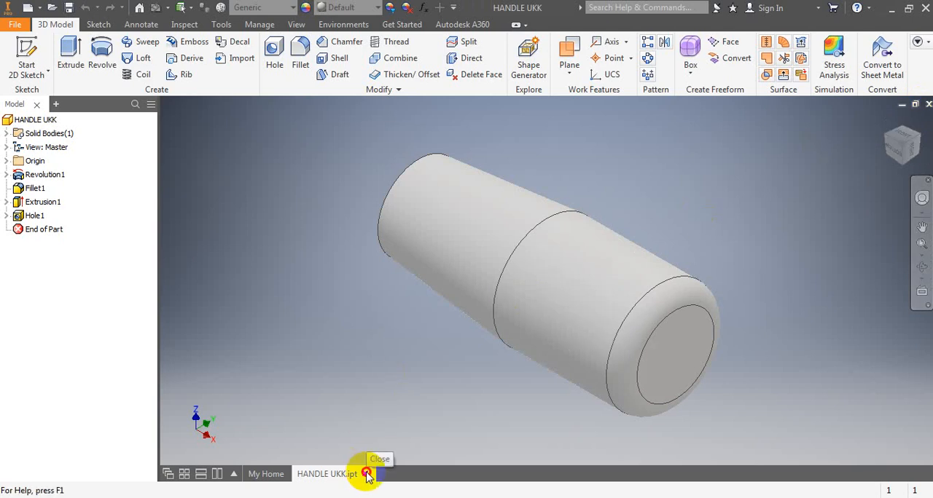
left_click(366, 475)
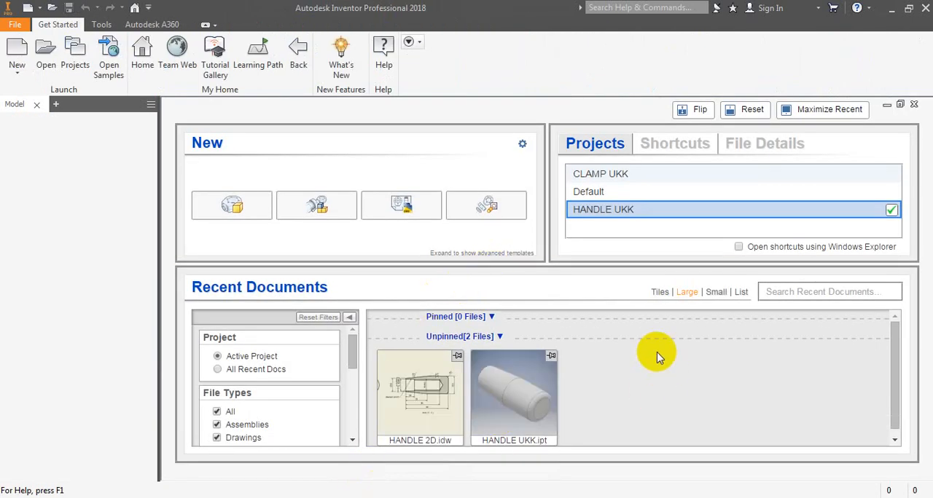
left_click(525, 400)
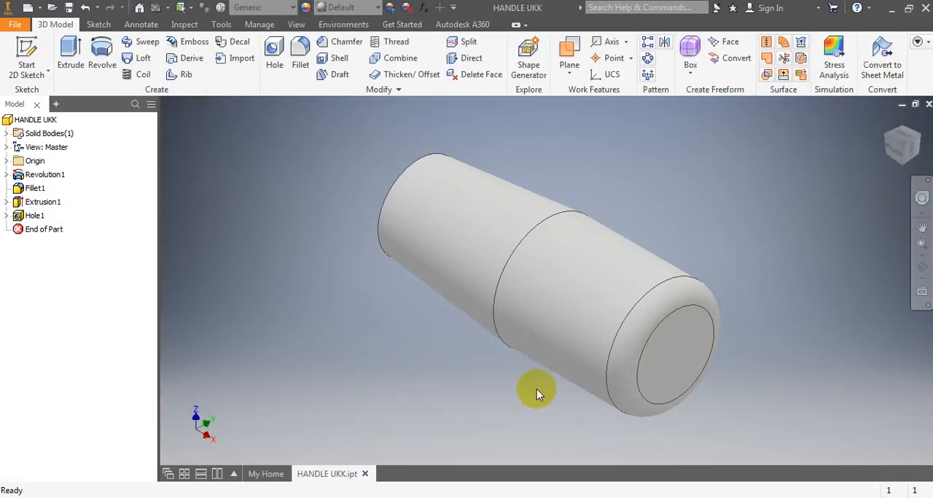
- Orbit the handle model to view its open bored end and tapered side
left_click(922, 267)
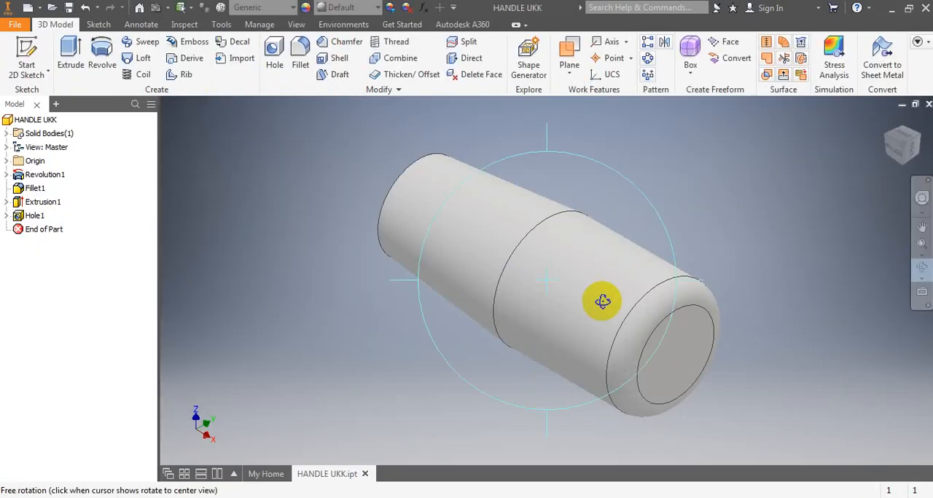
left_click_drag(602, 301, 657, 350)
right_click(704, 175)
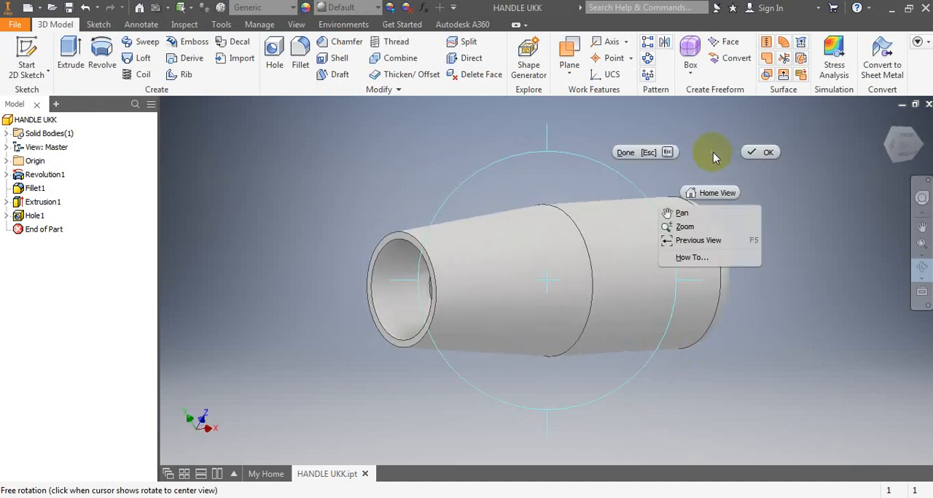
left_click(757, 153)
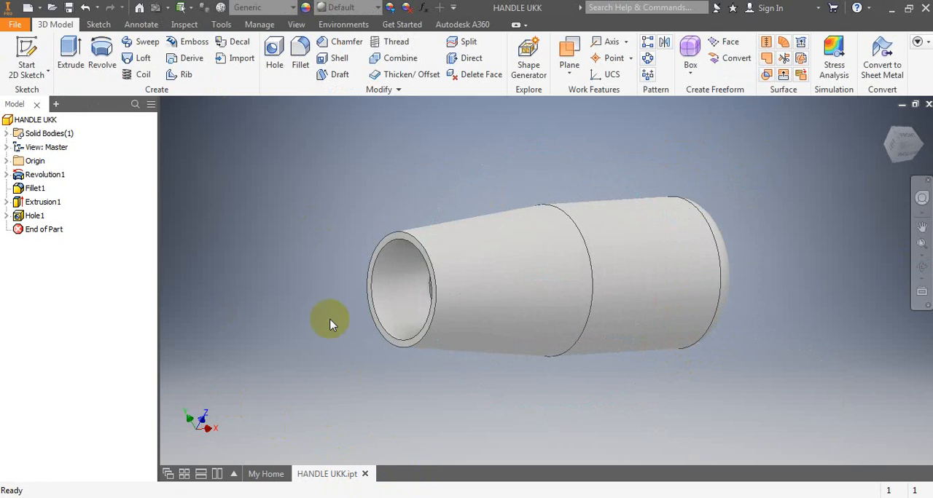
- Open the HANDLE 2D drawing from the HANDLE UKK project folder
left_click(53, 8)
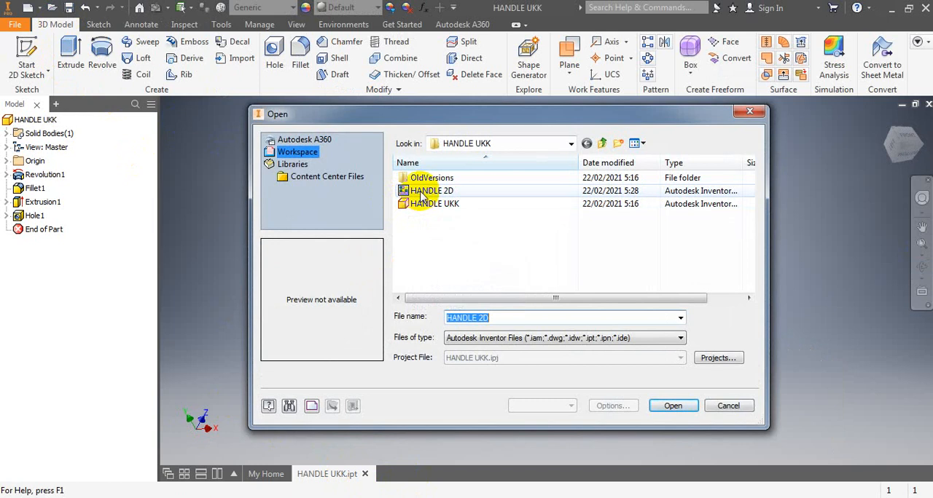
left_click(422, 193)
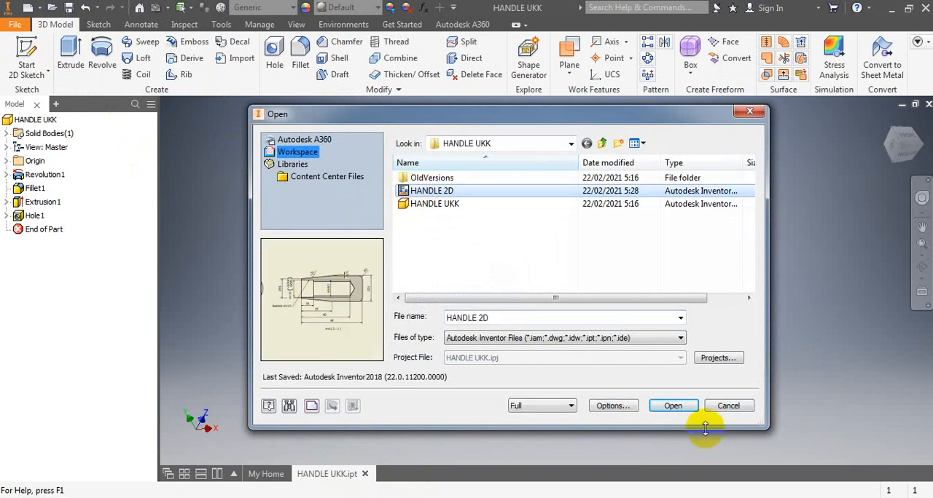
left_click(683, 407)
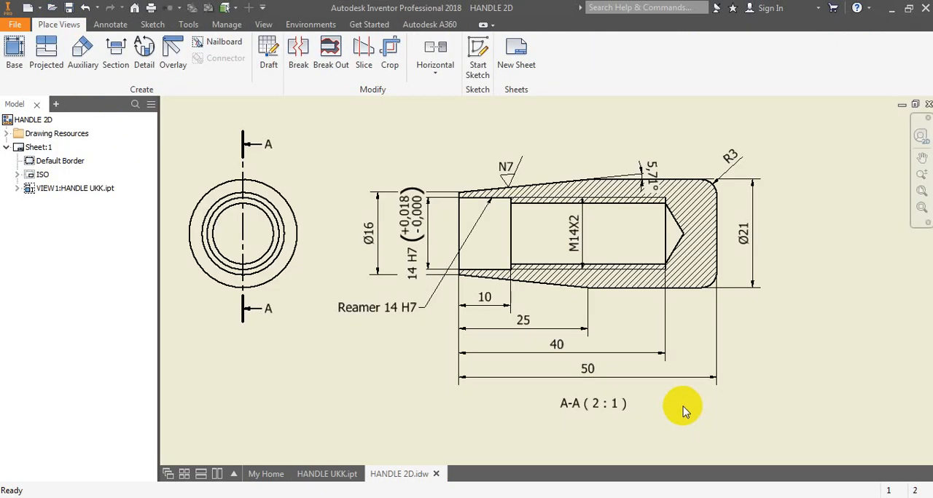